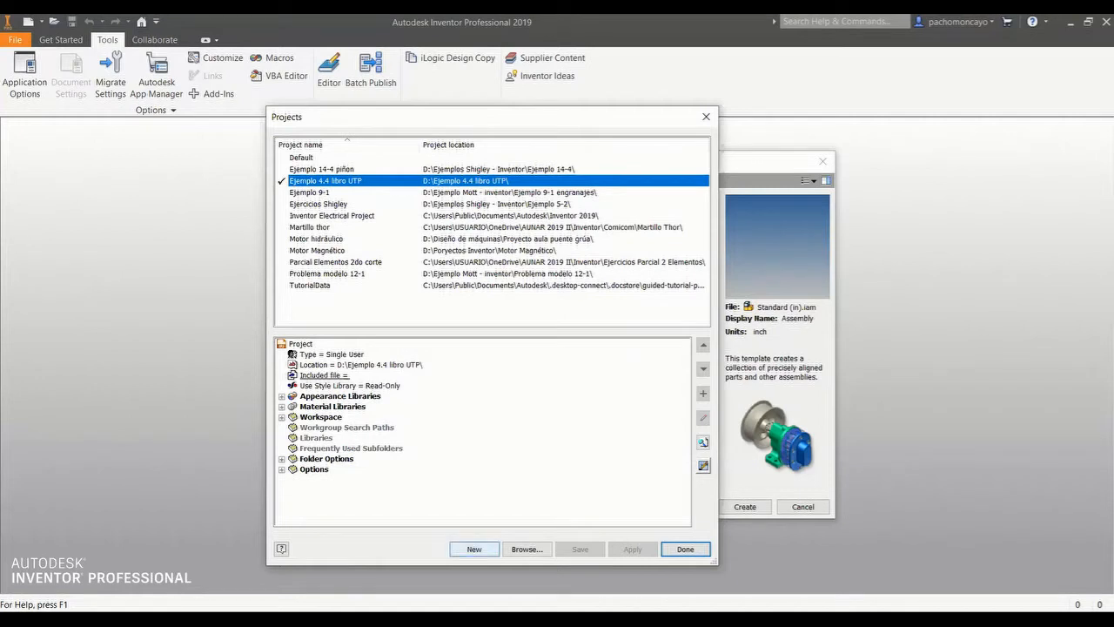
Create a new single-user project named "Ejemplo Mott Ejes" with its workspace in D:\Poryectos Inventor\Ejemplos.
left_click(474, 548)
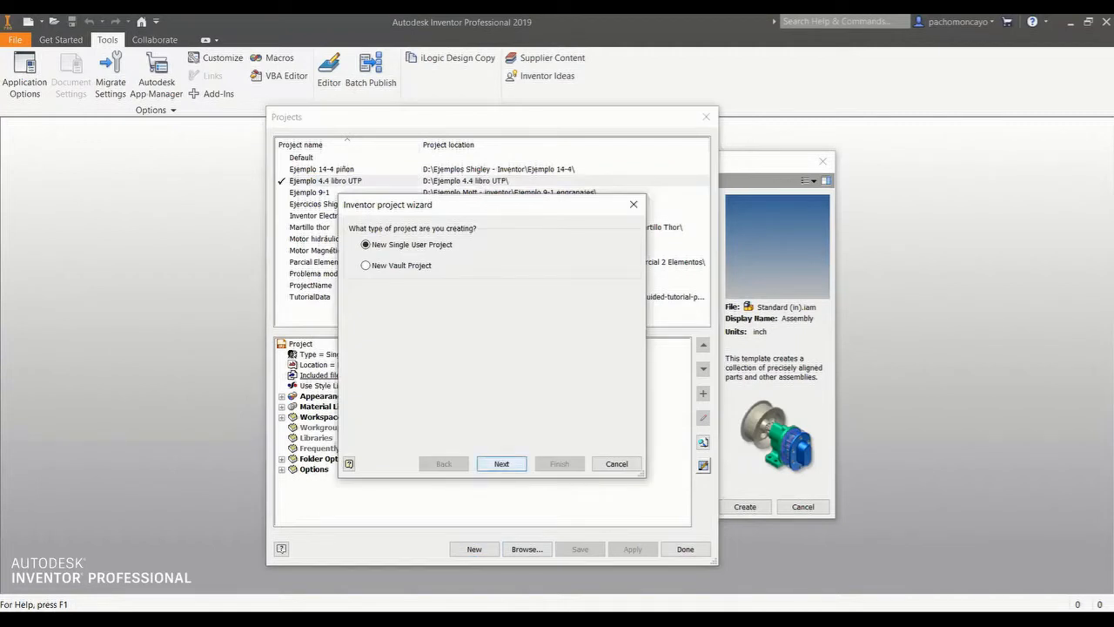
key("Return")
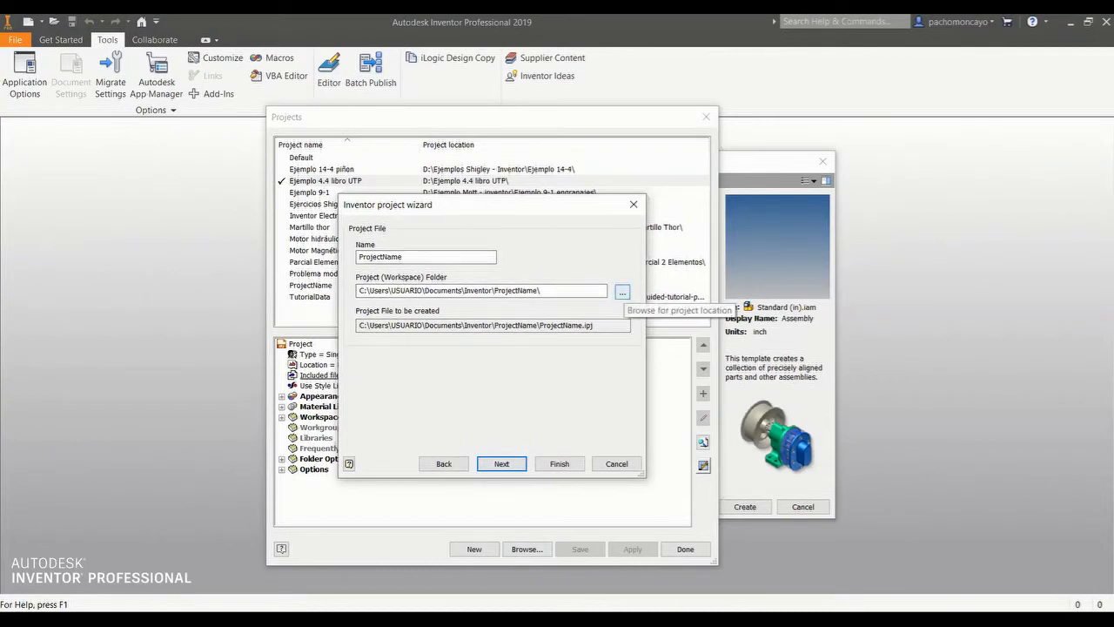
left_click_drag(404, 257, 357, 257)
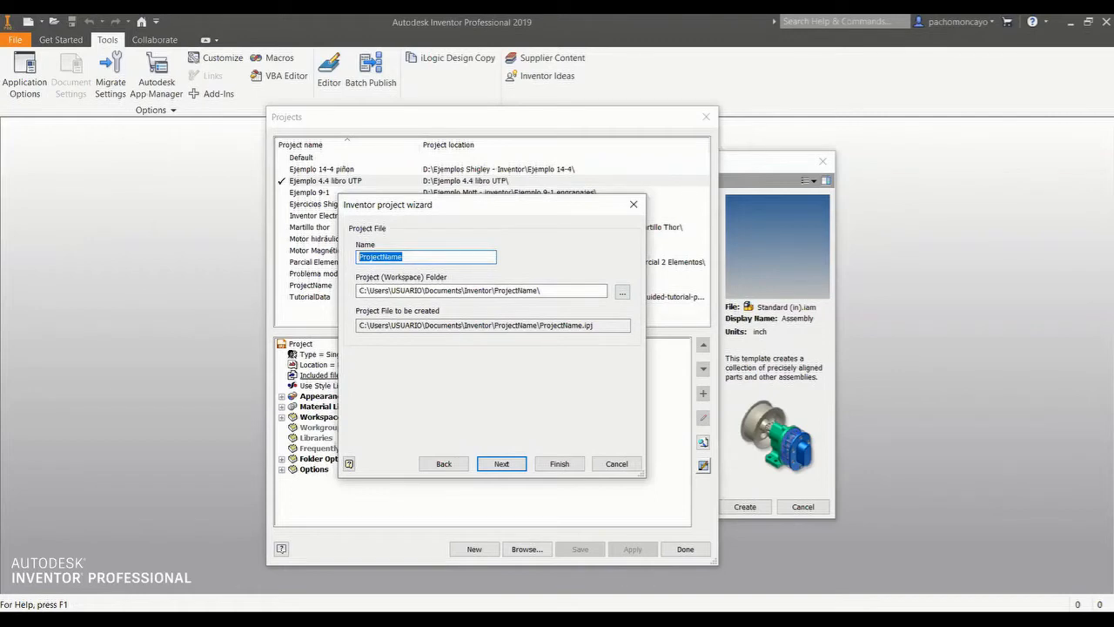
type("Ejemplo ")
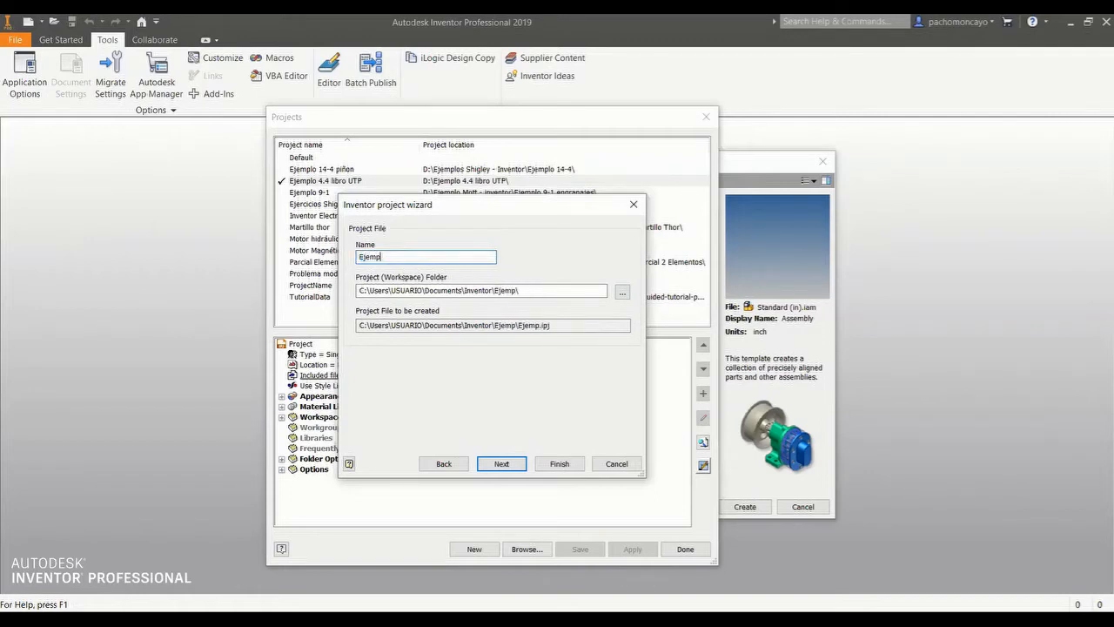
type("Mott")
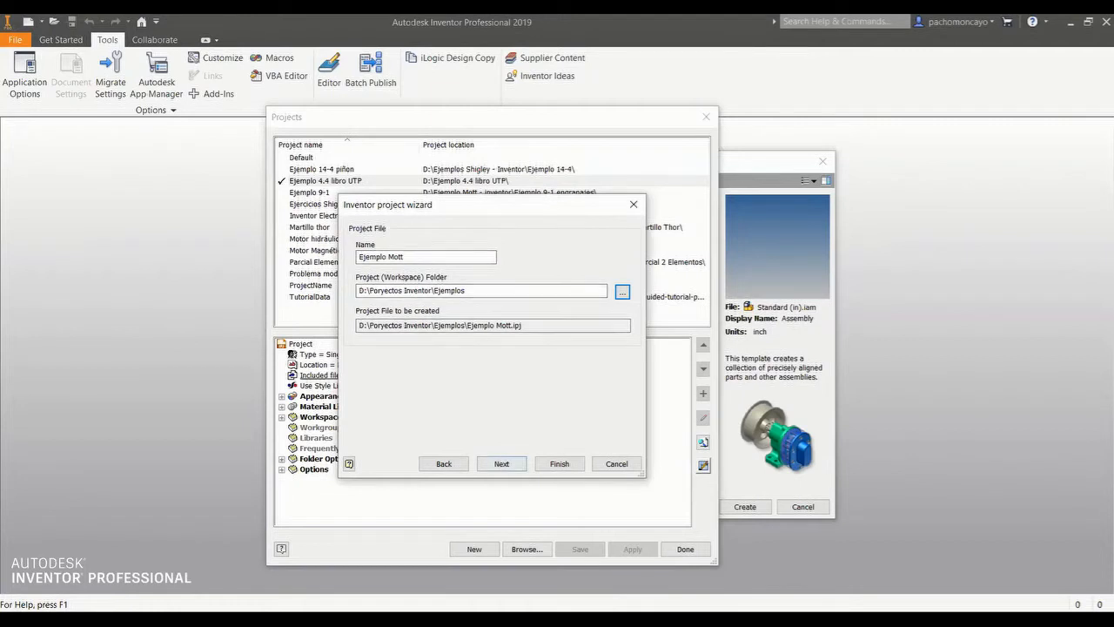
left_click(405, 256)
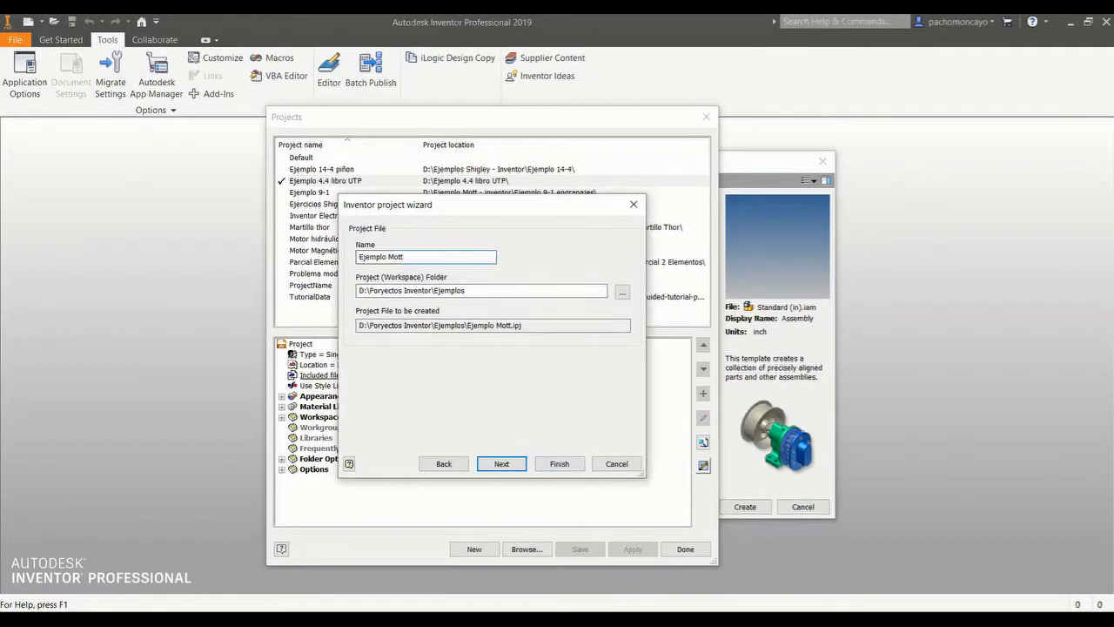
type("Ejes")
key("Return")
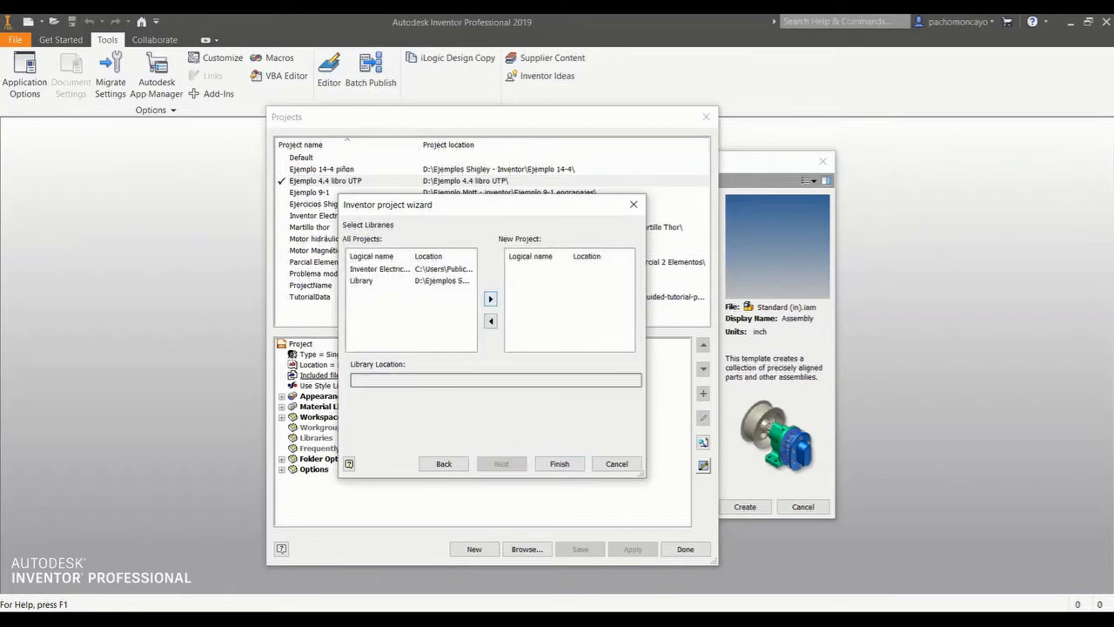
left_click(558, 463)
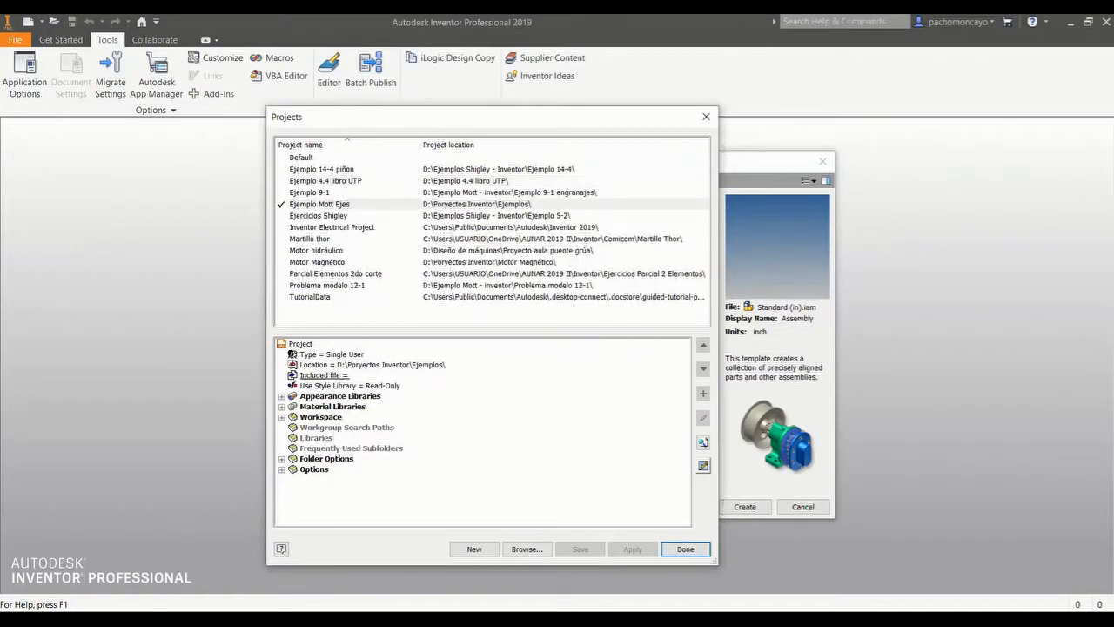
left_click(685, 548)
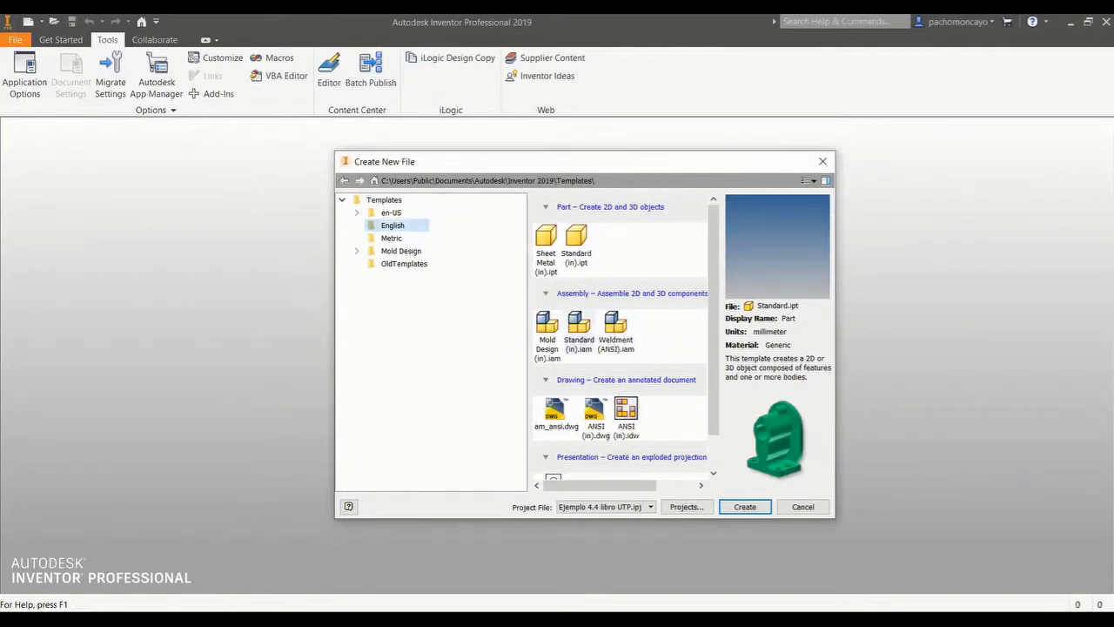
Create an assembly from the English Standard (in).iam template and save it as "Diseño eje Mott".
left_click(579, 330)
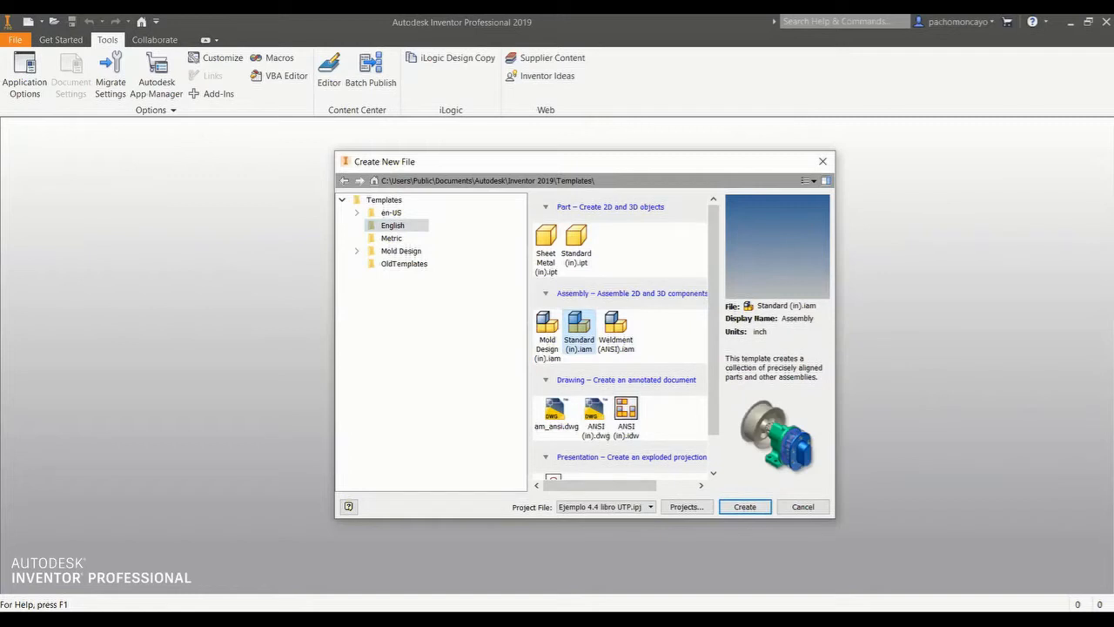
left_click(745, 506)
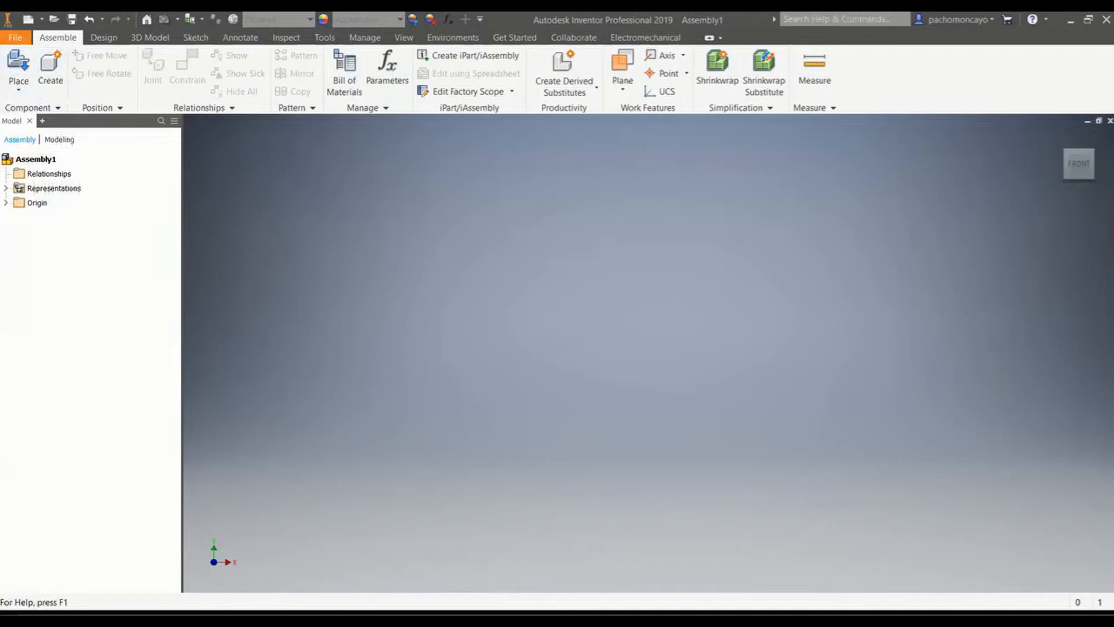
left_click(72, 18)
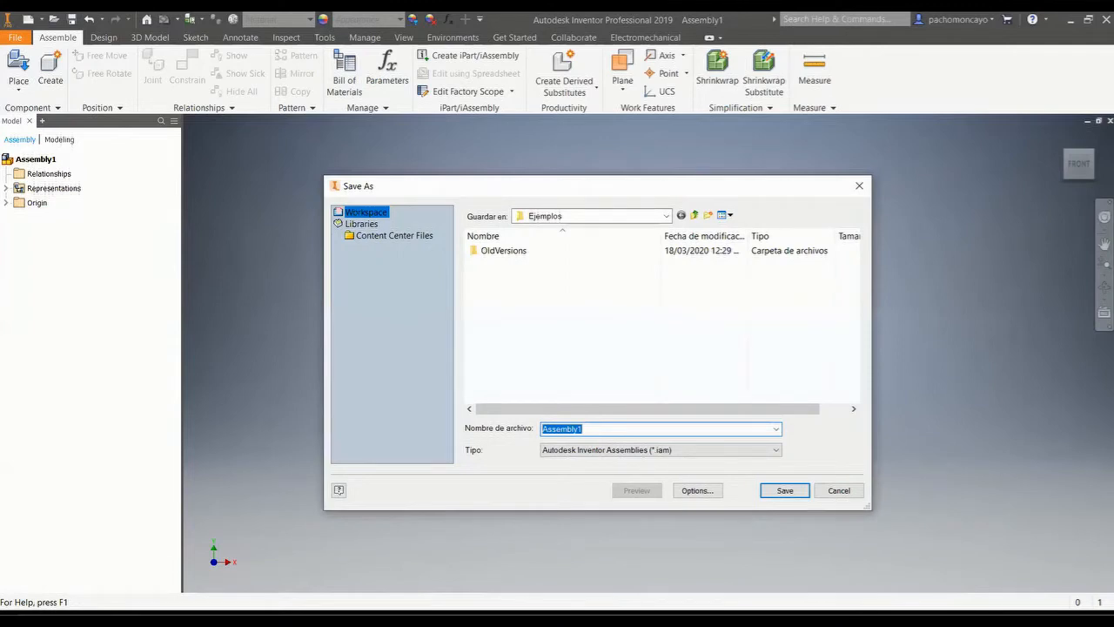
type("Ejemp")
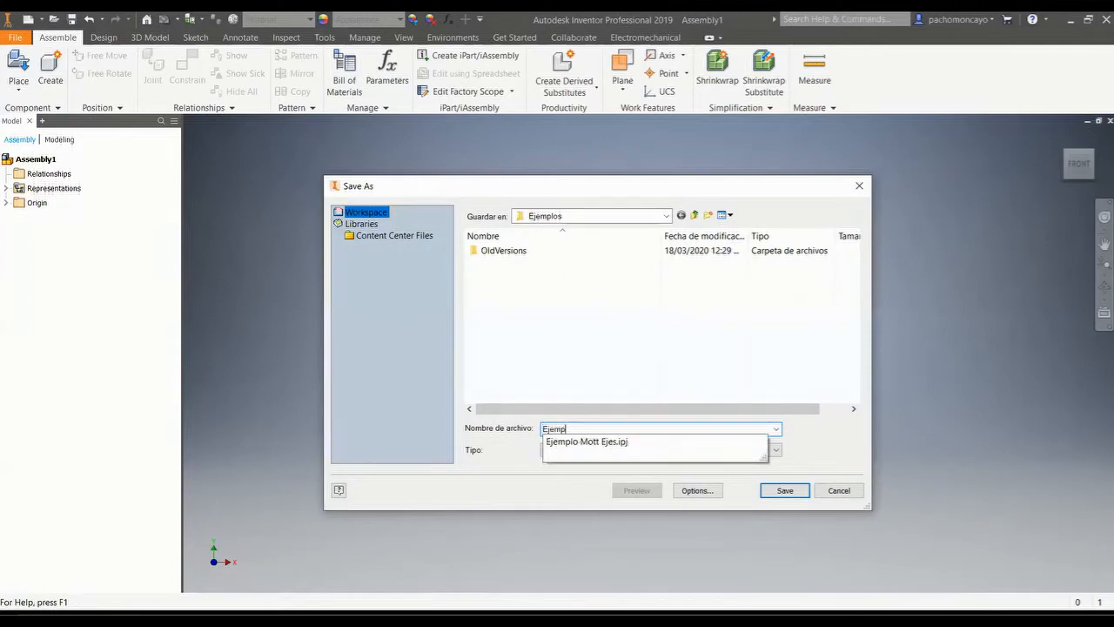
key("BackSpace")
key("BackSpace")
type("Dis")
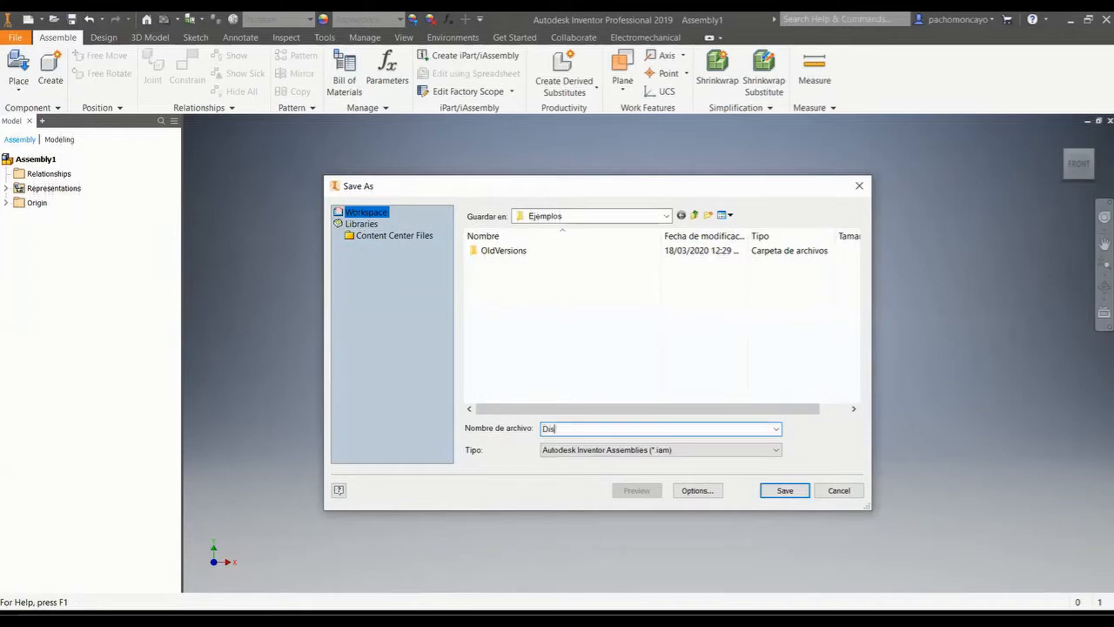
type("eño eje Mott")
key("Return")
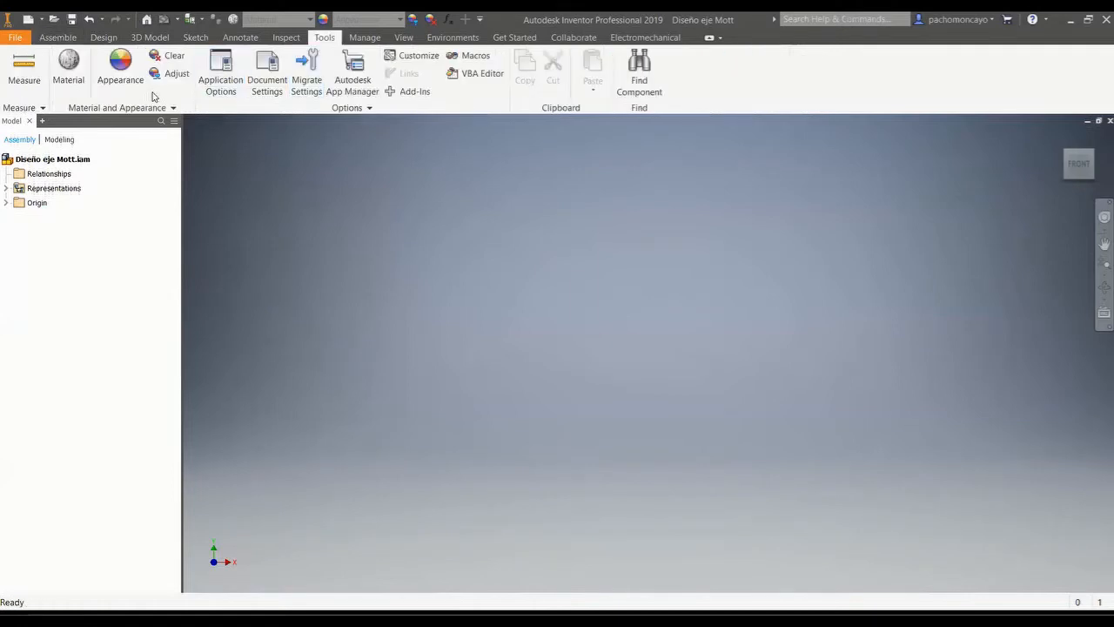
Start the Shaft Component Generator and delete every default section except the first cylinder, 2 x 4.
left_click(104, 37)
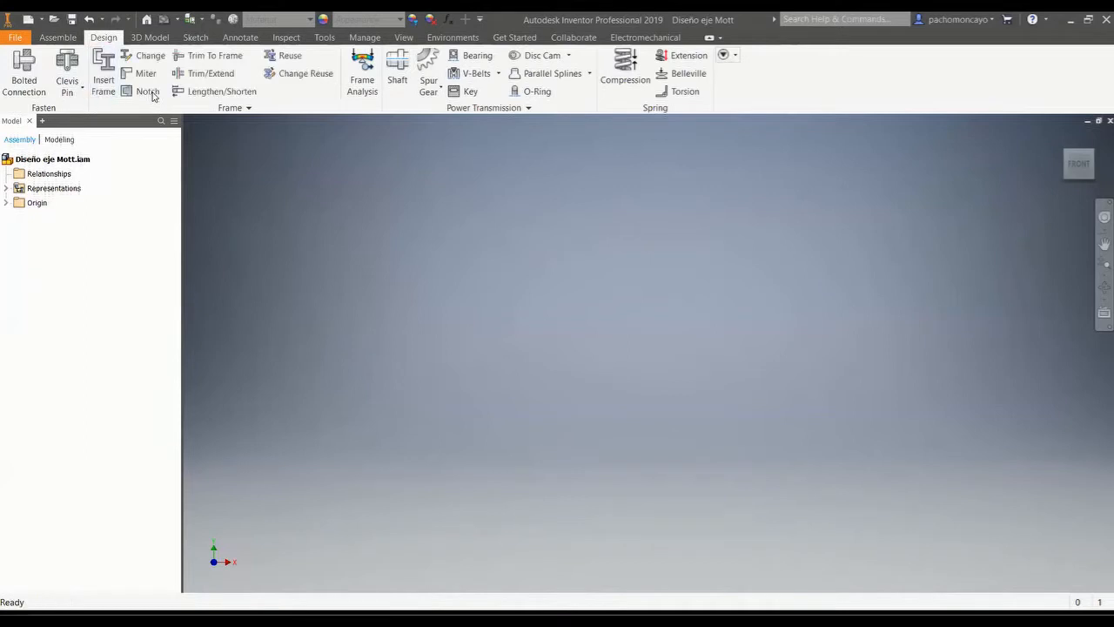
left_click(388, 87)
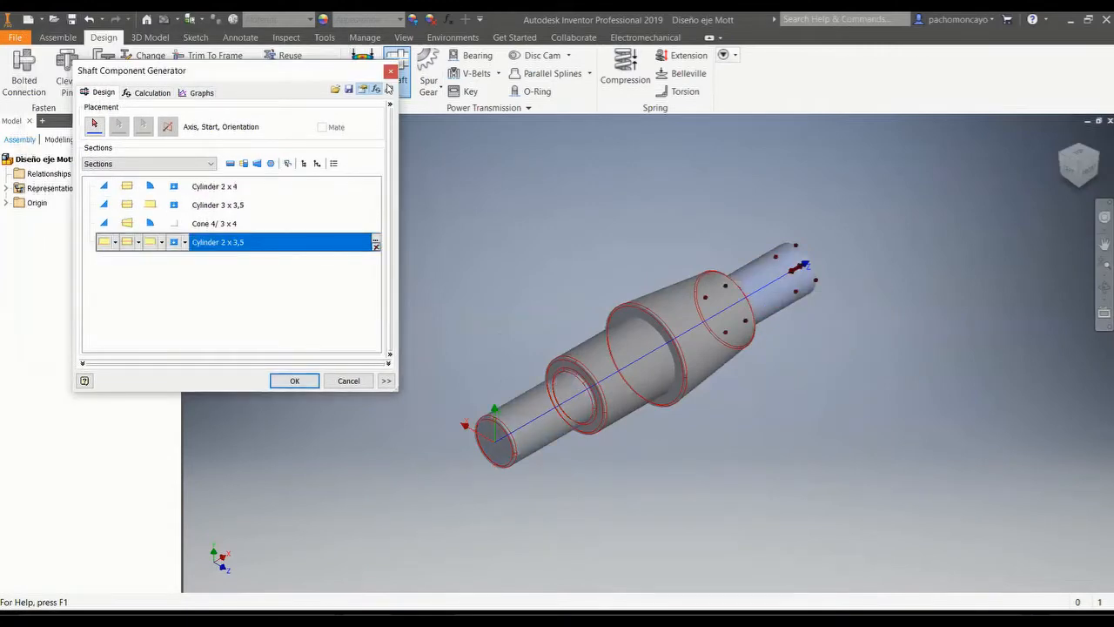
left_click(376, 246)
left_click(616, 370)
left_click(375, 226)
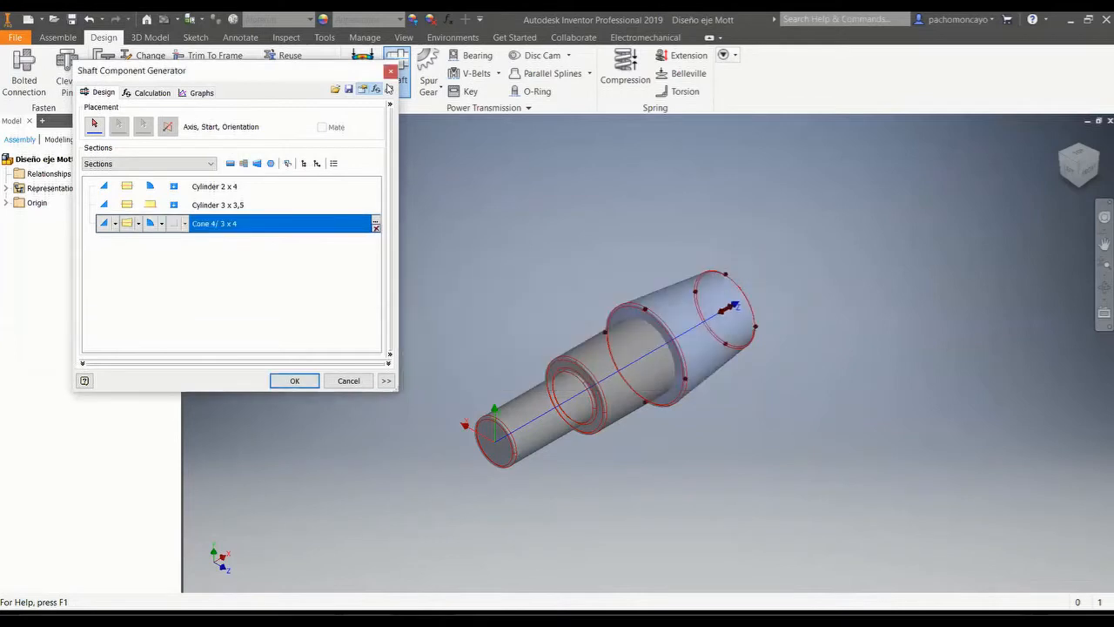
left_click(596, 371)
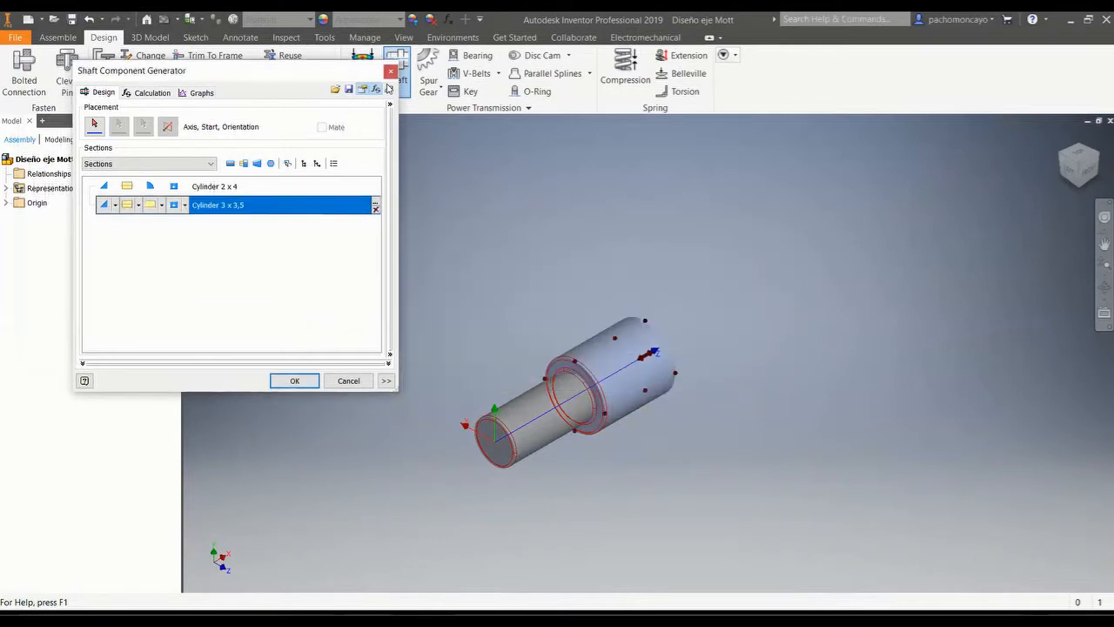
left_click(376, 208)
key("Return")
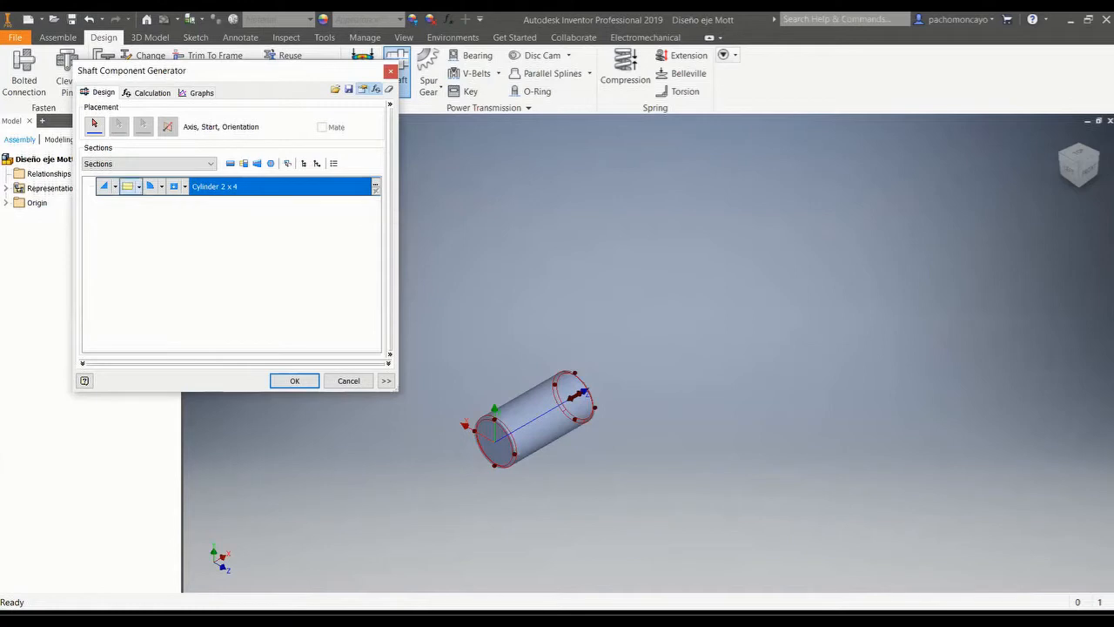
Set the remaining cylinder's section length to 25 in.
left_click(127, 186)
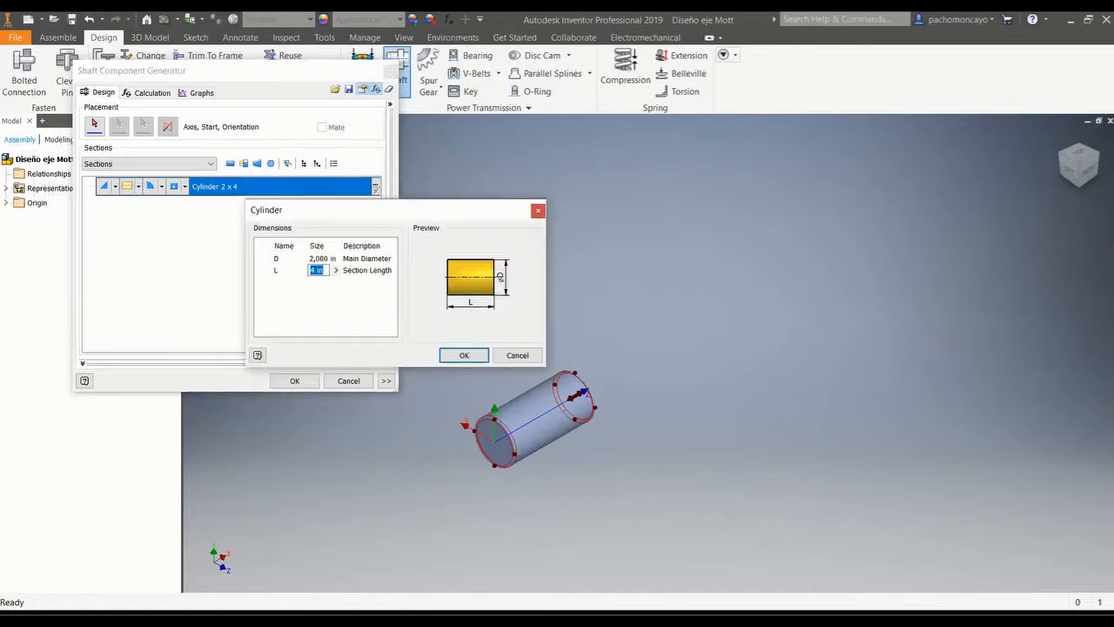
type("25")
key("Return")
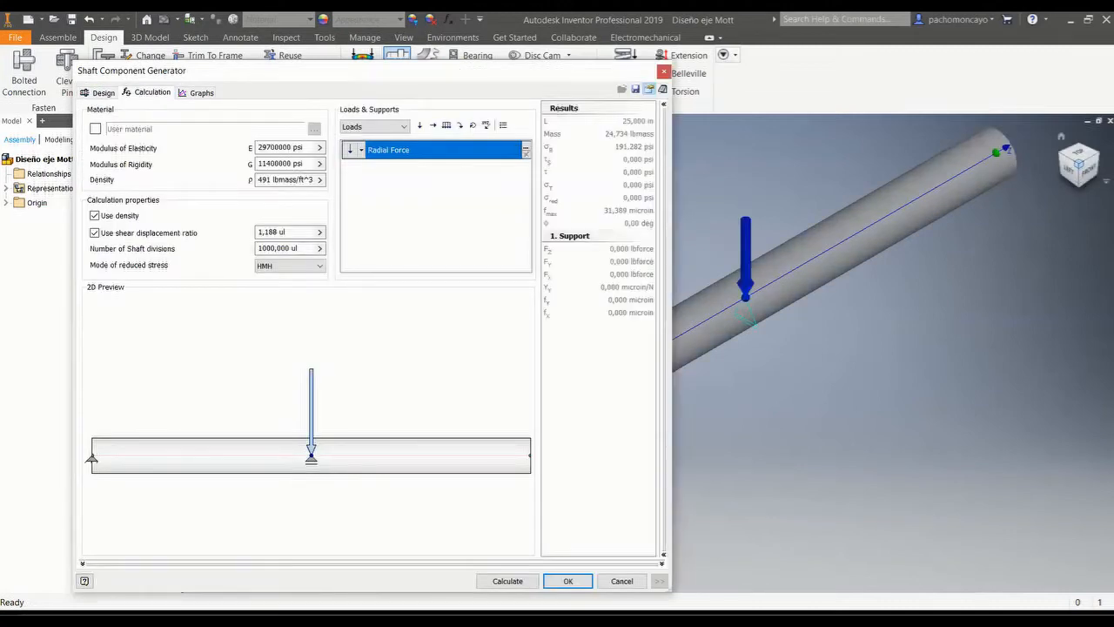
Examine the full length of the shaft preview with its radial force and supports, clear of the generator dialog.
left_click(1079, 164)
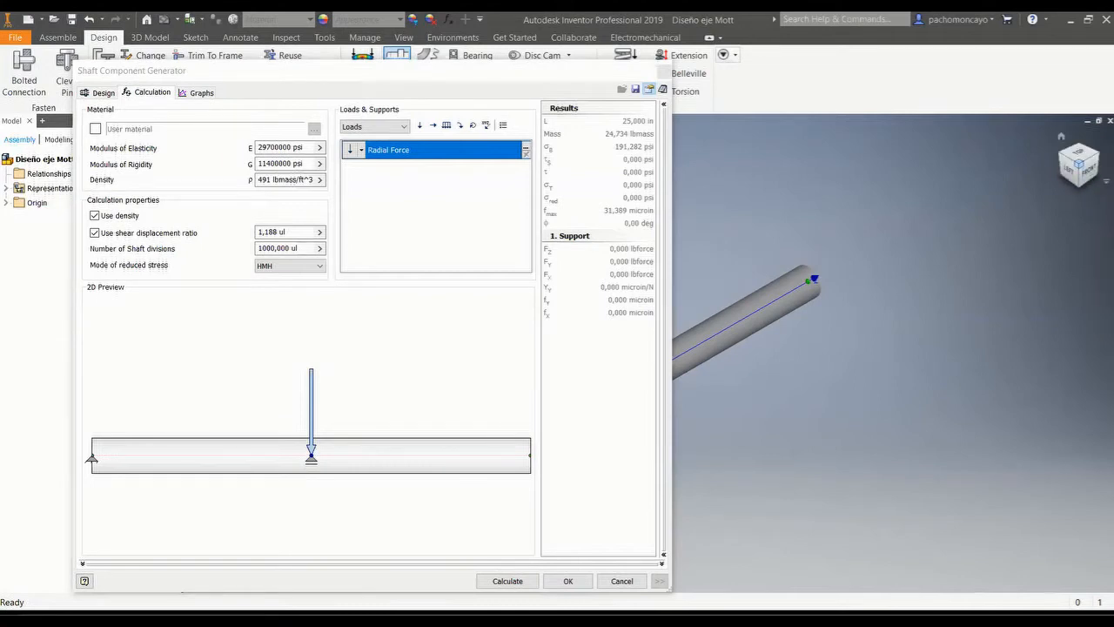
left_click(1105, 287)
left_click(1104, 262)
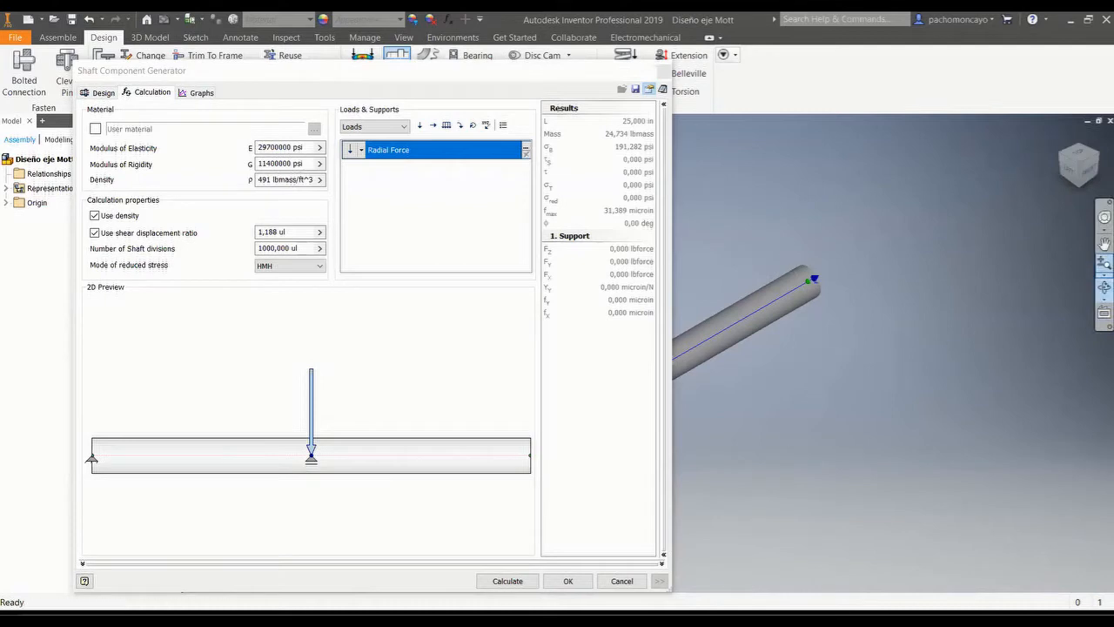
left_click_drag(927, 291, 927, 261)
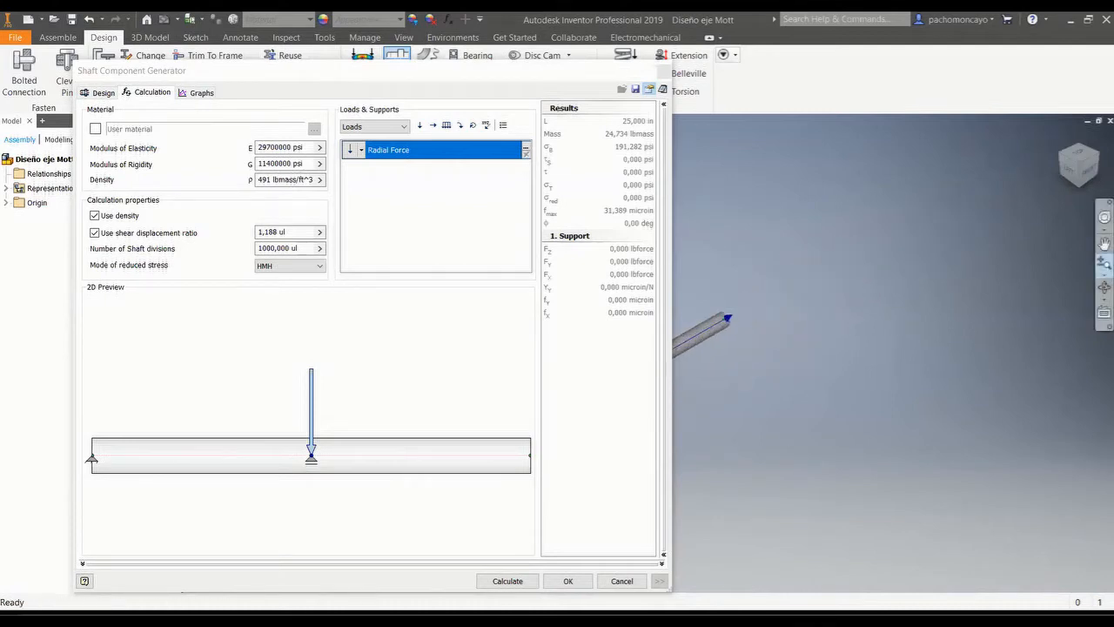
left_click(1104, 244)
left_click_drag(727, 319, 873, 254)
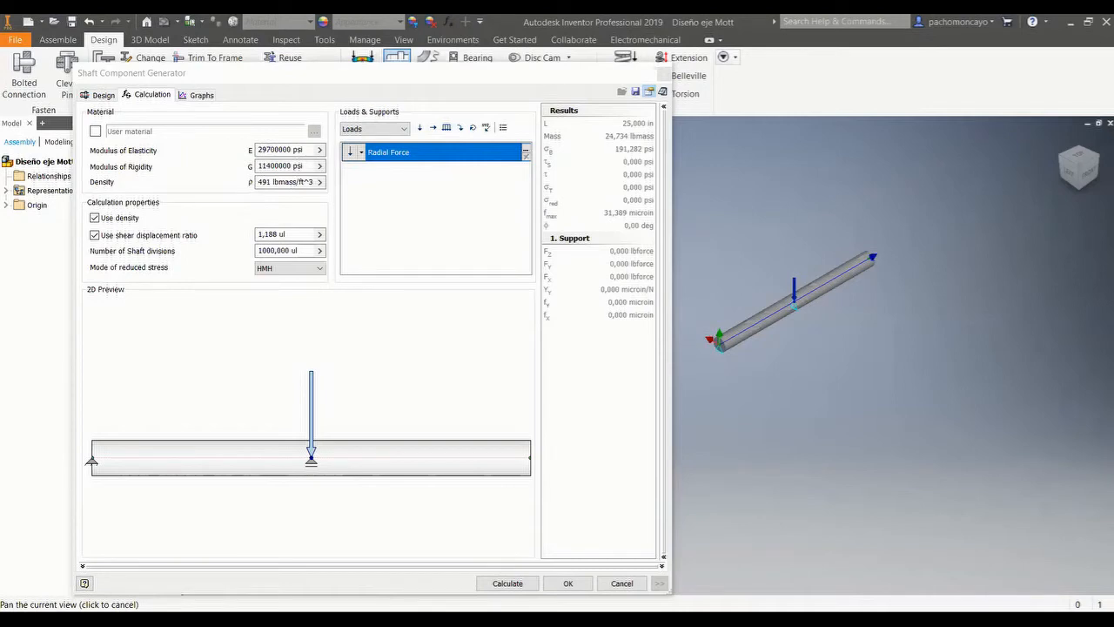
key("Escape")
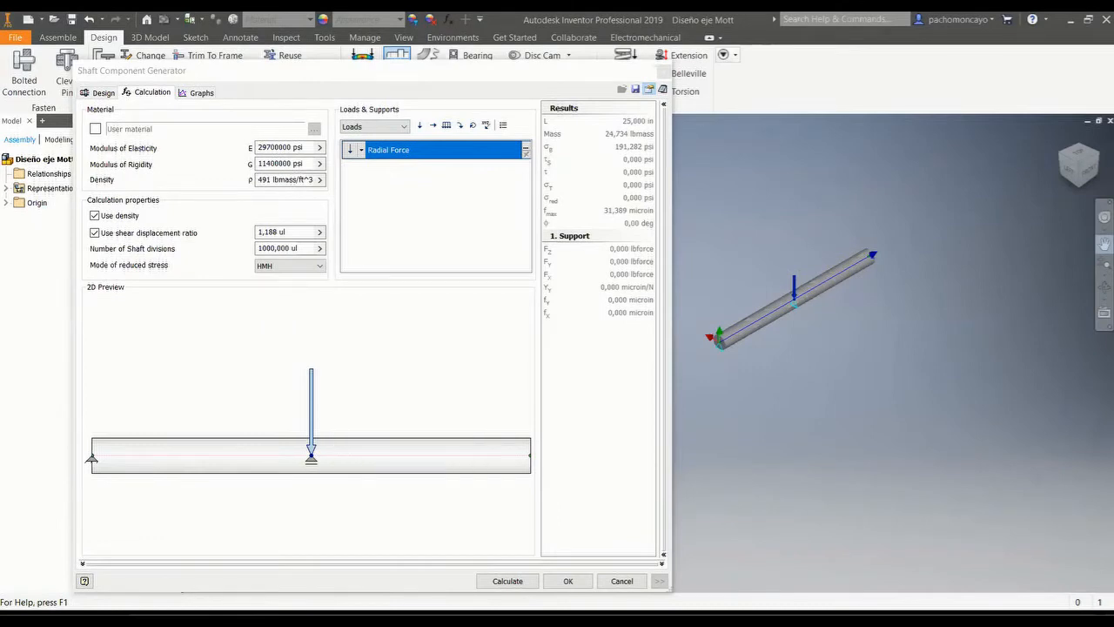
Set the free support's distance from the middle of the shaft section to 2.5 in.
left_click(360, 150)
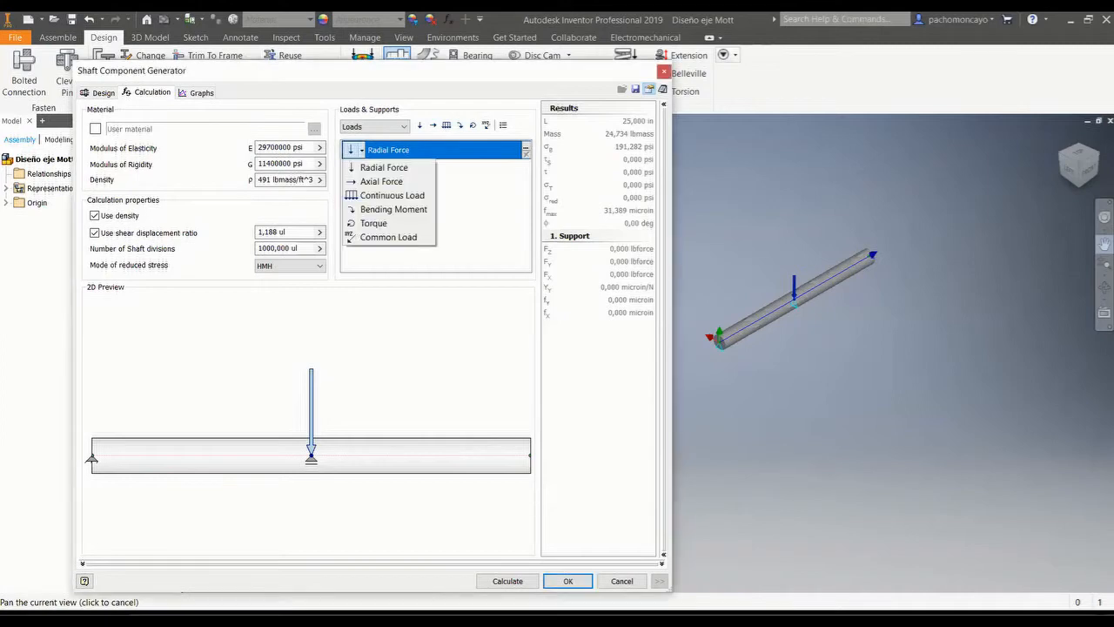
left_click(375, 127)
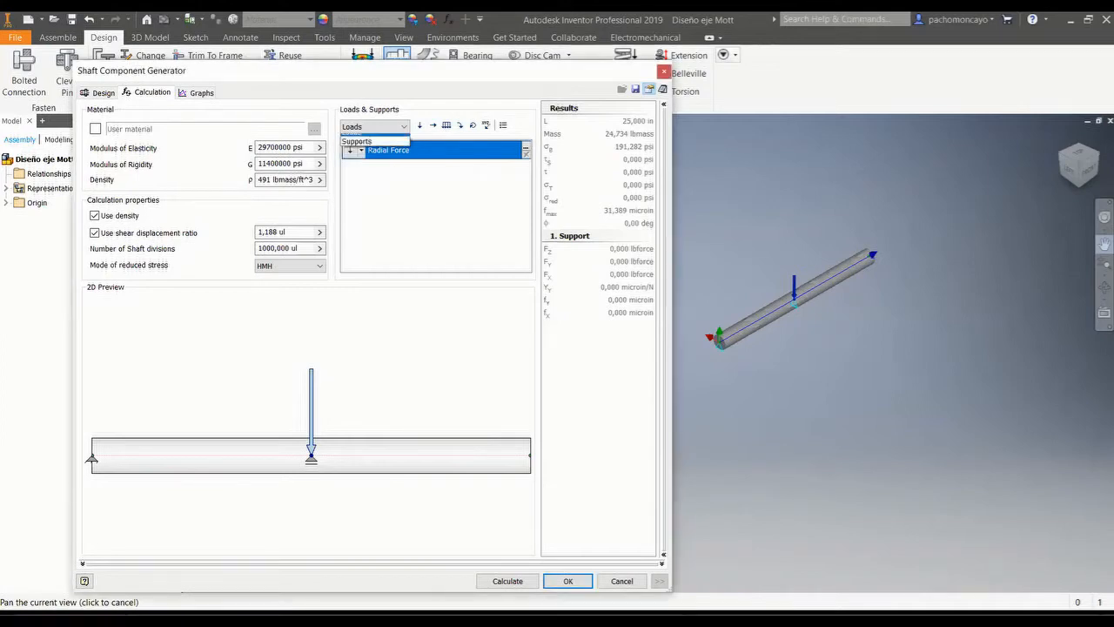
left_click(357, 148)
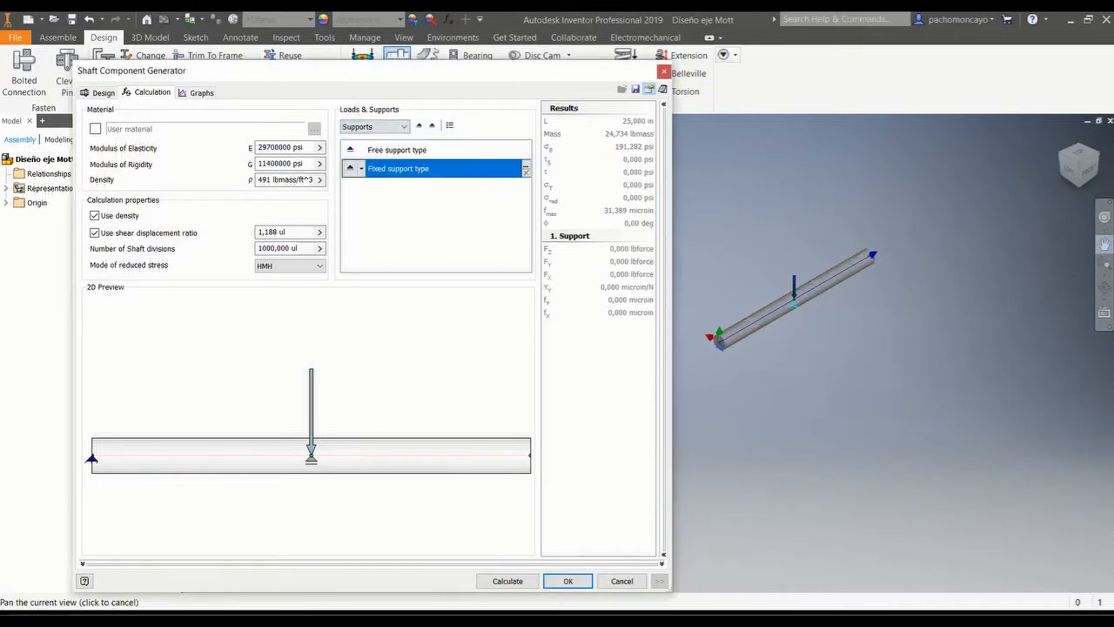
left_click(398, 150)
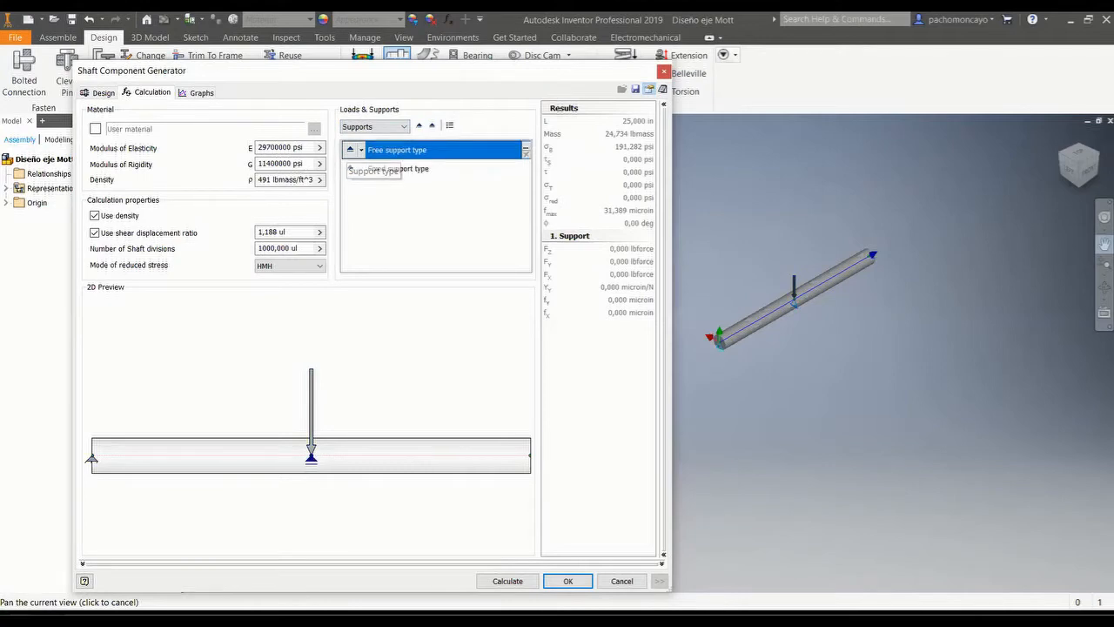
left_click(526, 147)
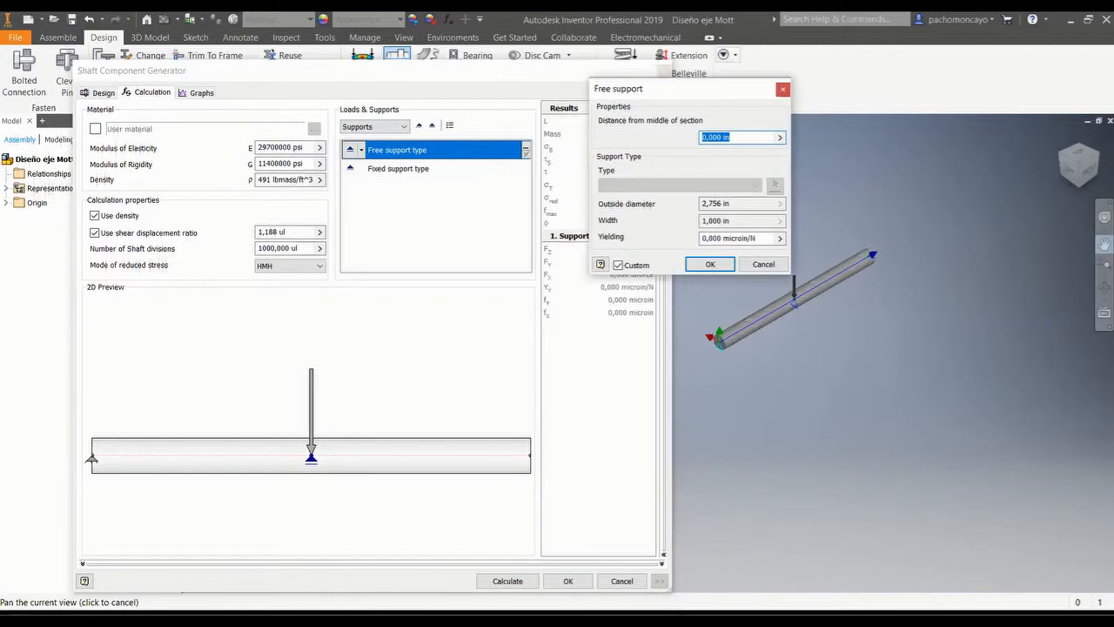
left_click(740, 204)
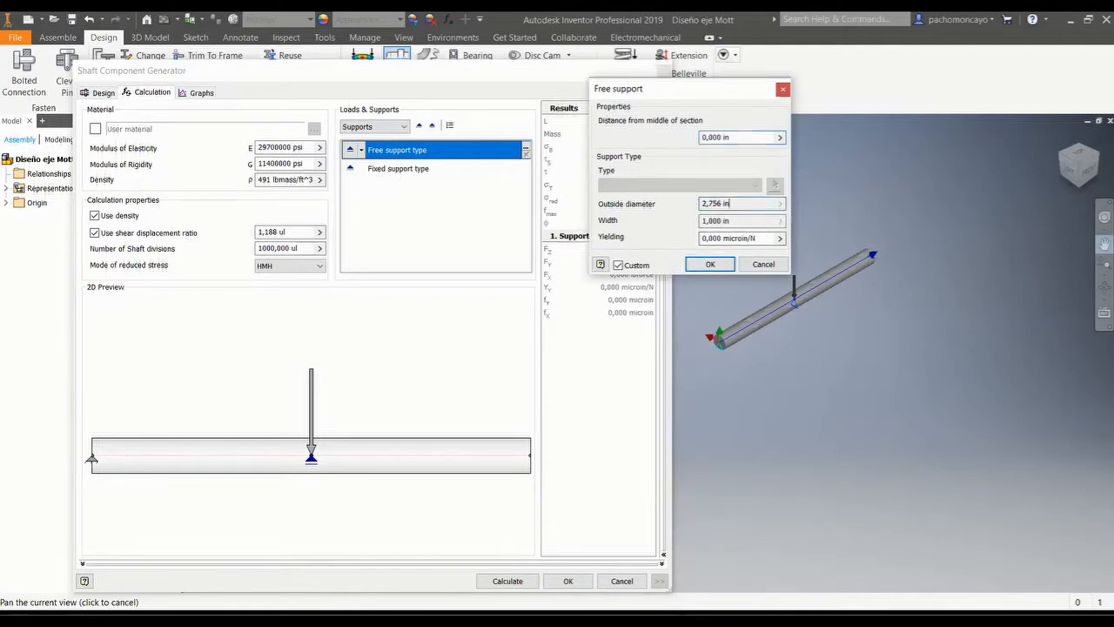
left_click_drag(736, 138, 700, 138)
type("2.5")
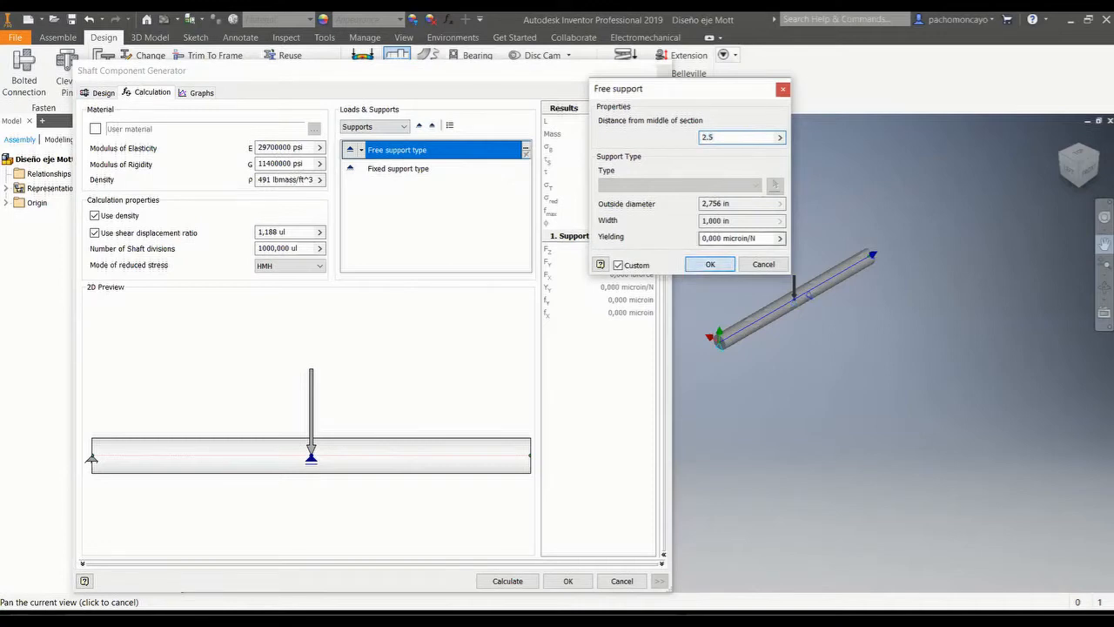
left_click(710, 263)
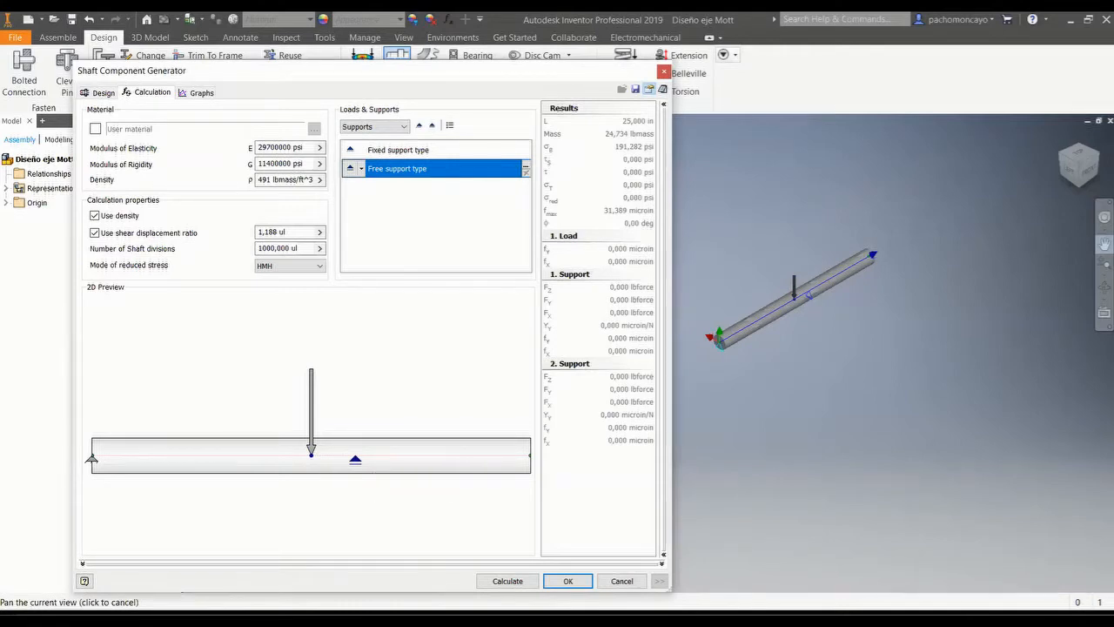
Set the free support's distance from the middle of the shaft section to -12.5 in.
left_click(525, 169)
type("-")
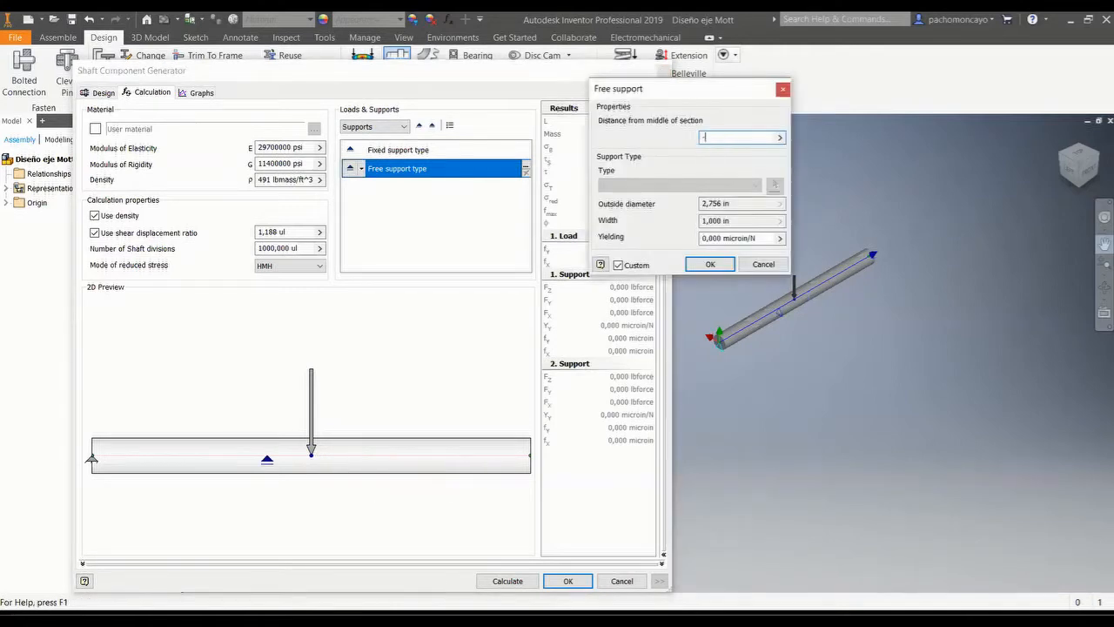
type("12,5")
key("Return")
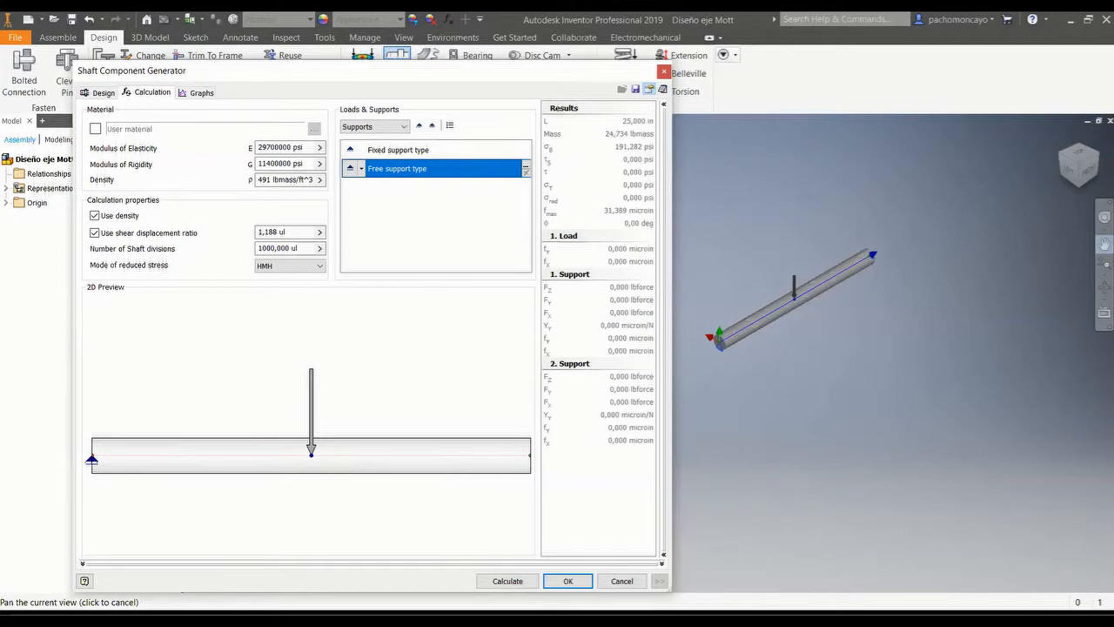
Set the free support's distance from the middle of the shaft section to -2.5 in.
mouse_move(312, 445)
left_click(526, 166)
type("-2")
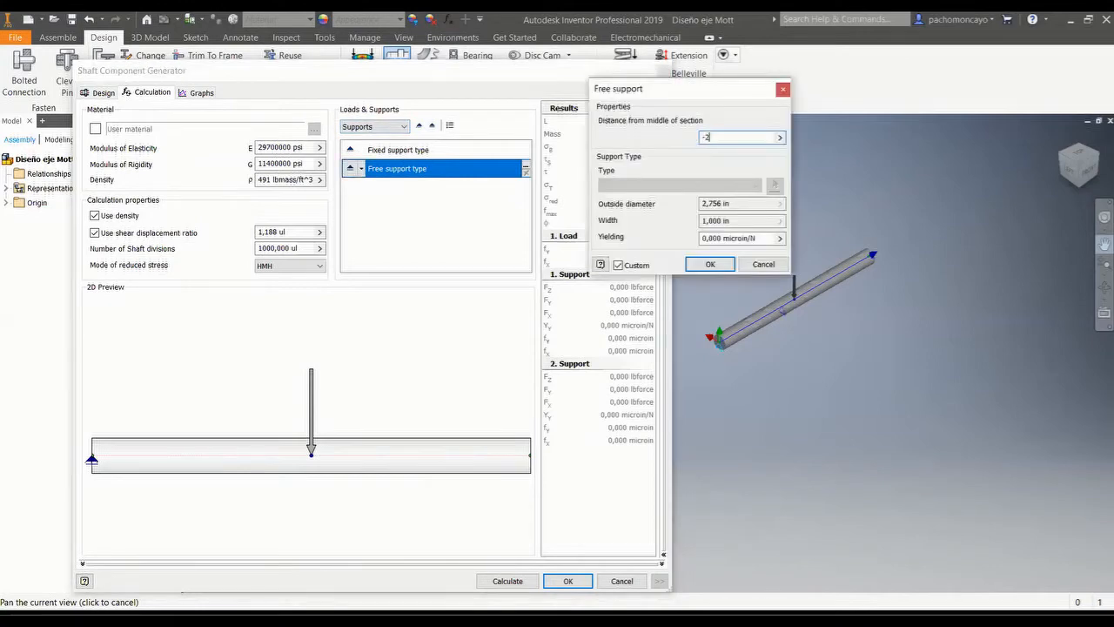
type(",5")
key("Return")
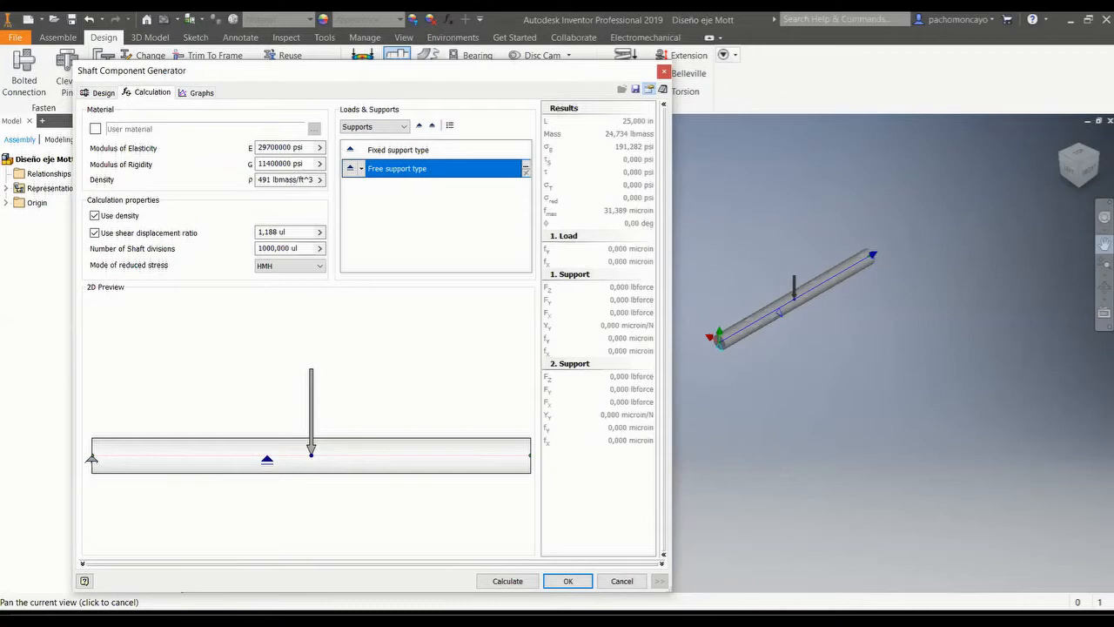
Compare both supports in the shaft preview and change the fixed support at the start of the section to the free type.
left_click(398, 150)
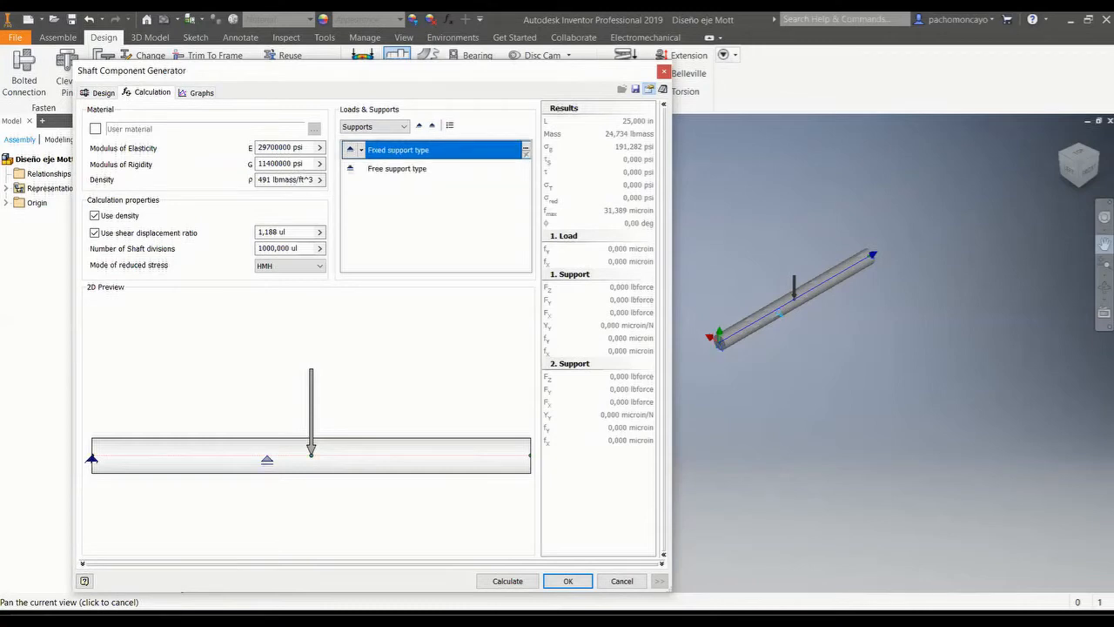
left_click(398, 169)
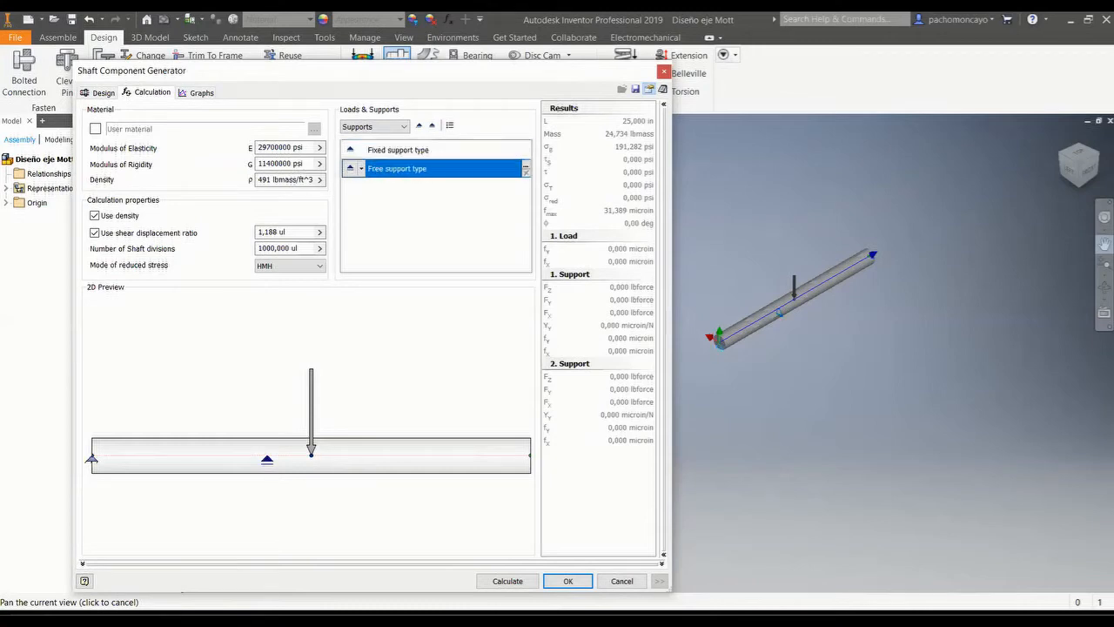
left_click(399, 150)
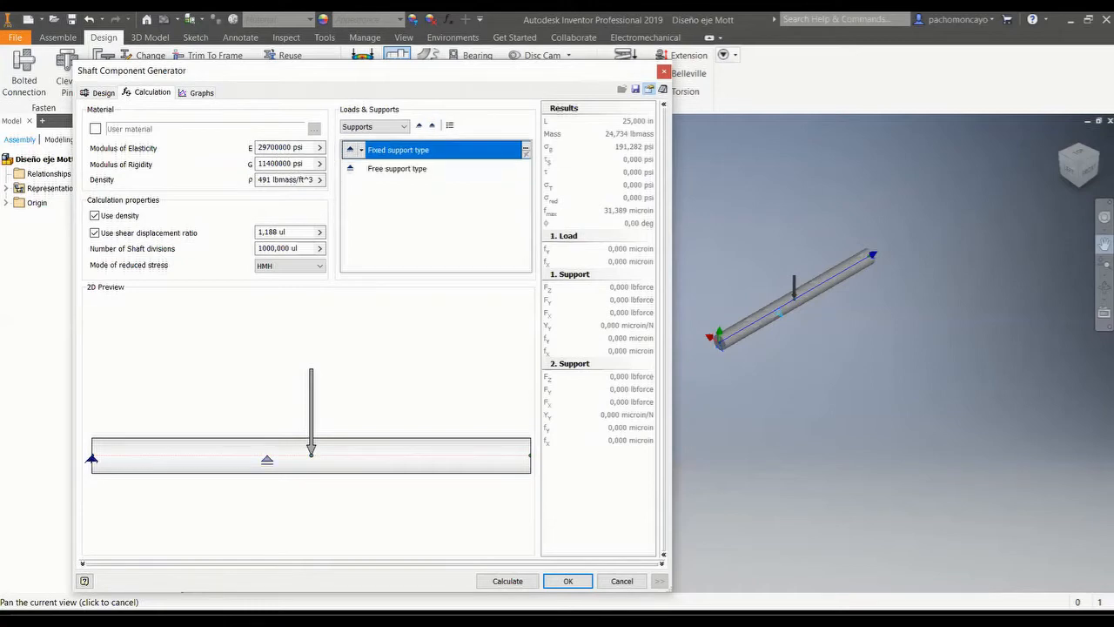
left_click(397, 168)
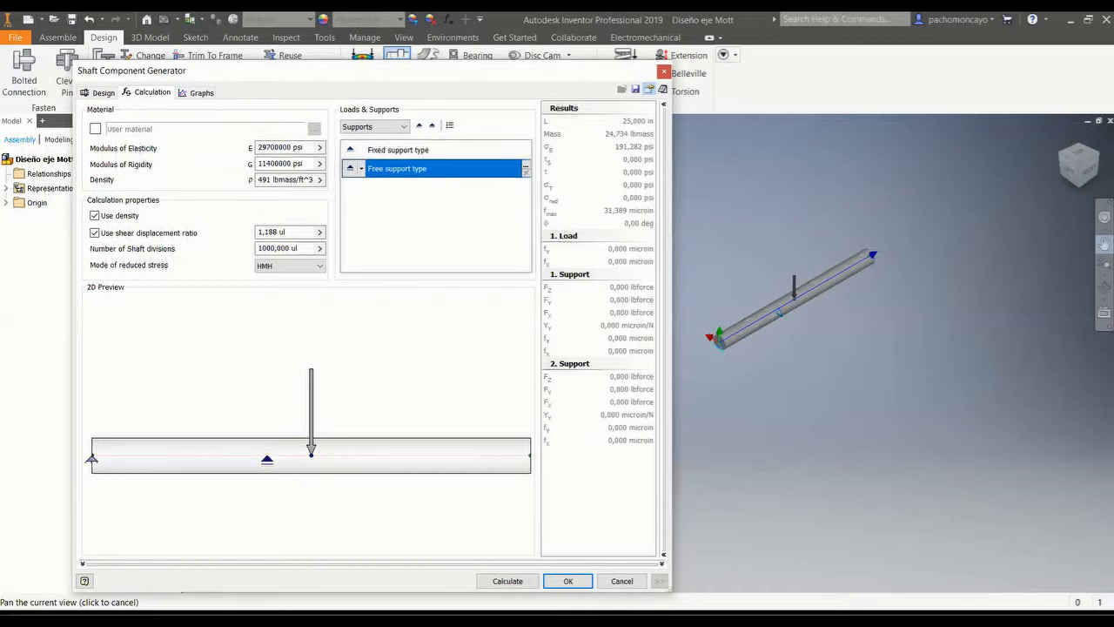
left_click(399, 149)
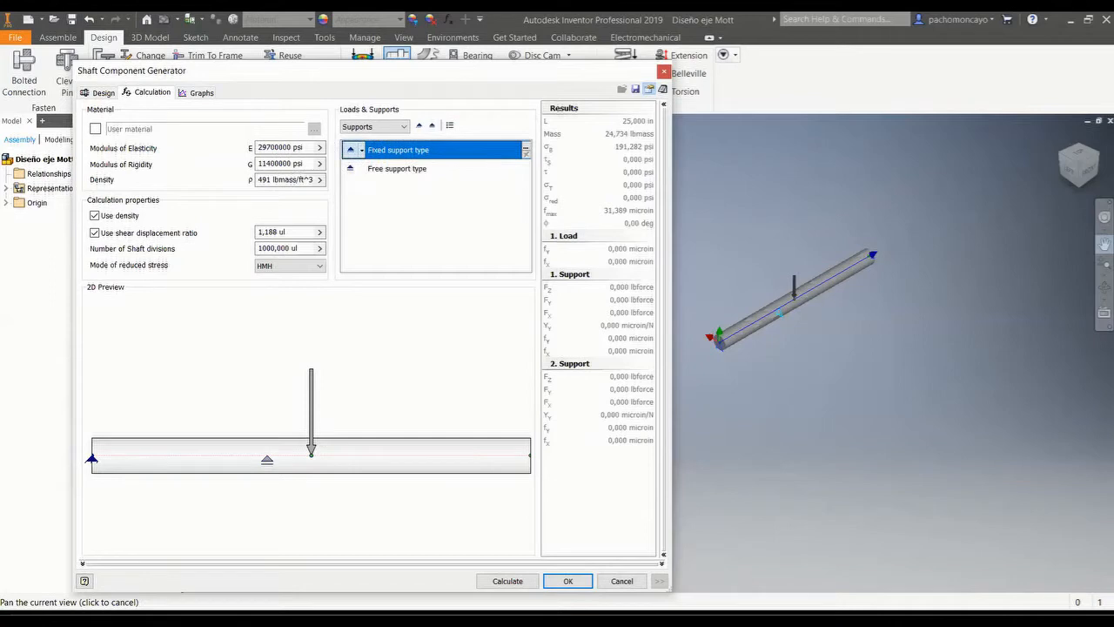
left_click(351, 150)
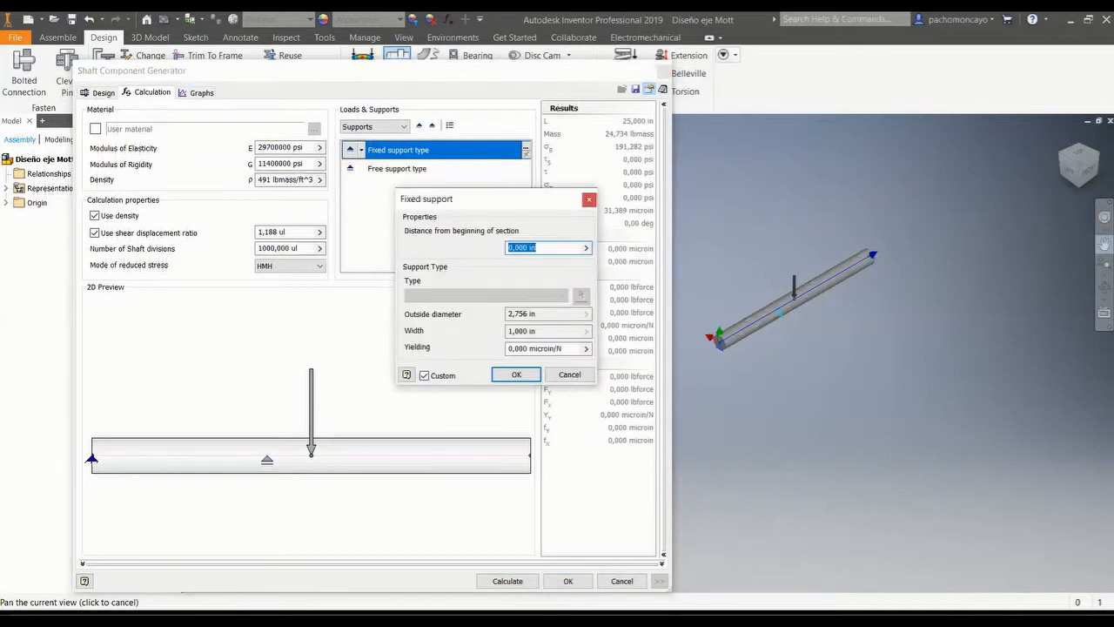
left_click(516, 374)
left_click(361, 150)
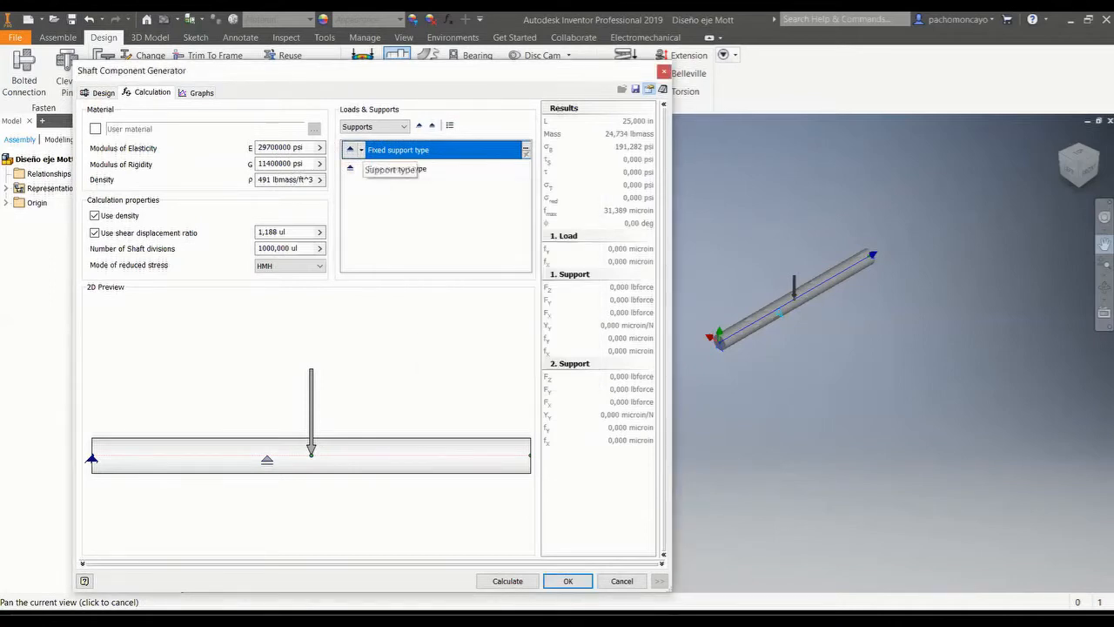
left_click(354, 181)
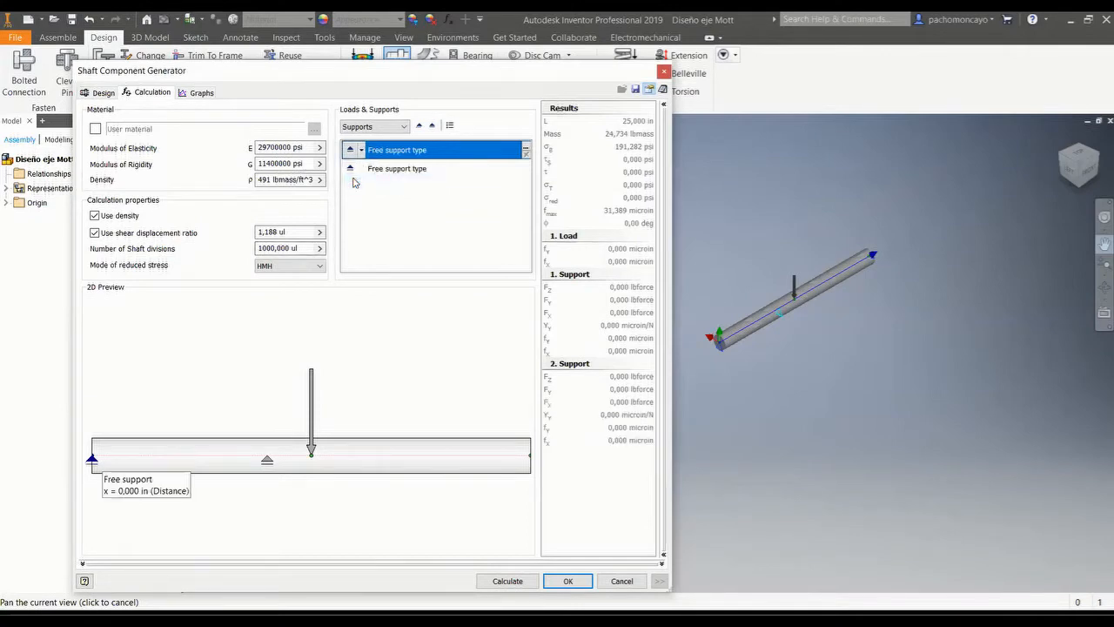
Set the distance from the beginning of the section to 12.5 in for the free support at the shaft's start.
type("12")
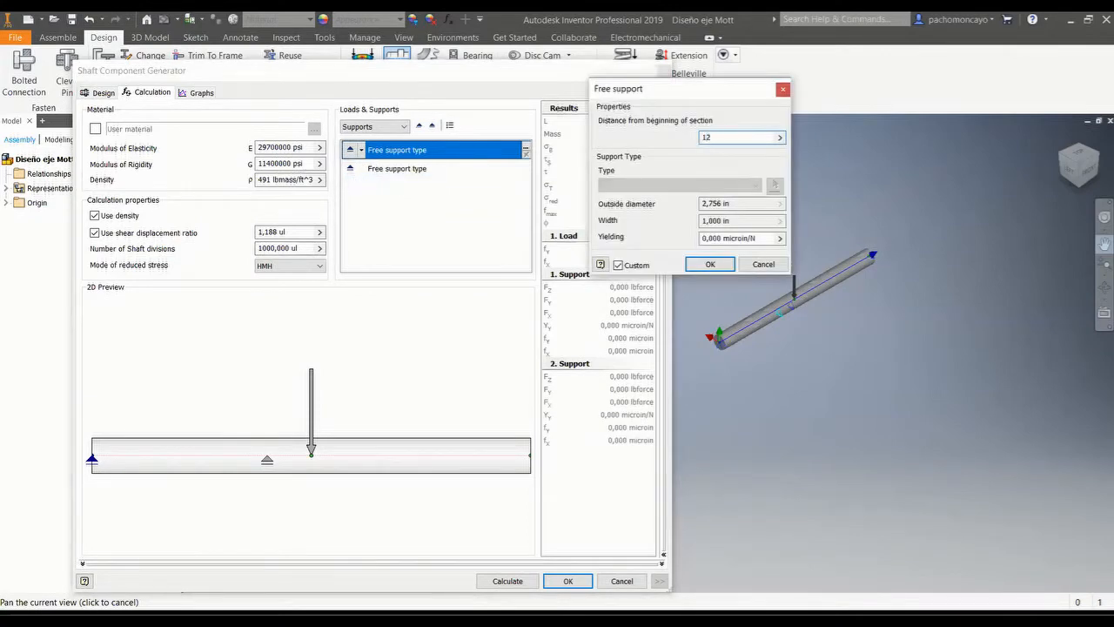
type(".5")
key("Return")
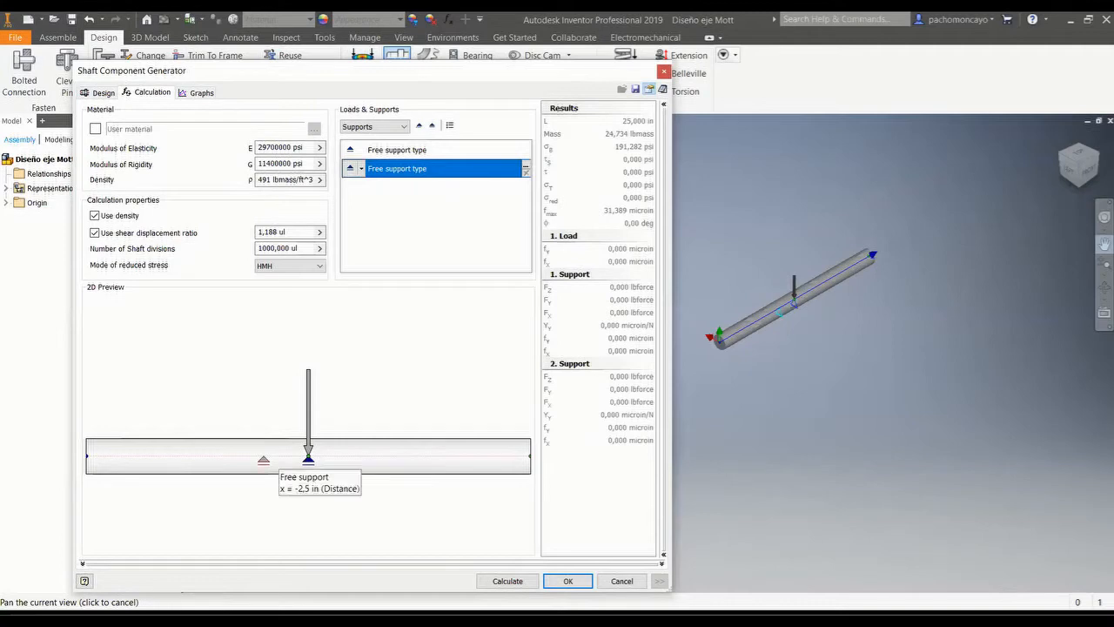
Set the distance from the middle of the section to 12.5 in for the free support located at -2.5 in.
left_click(264, 460)
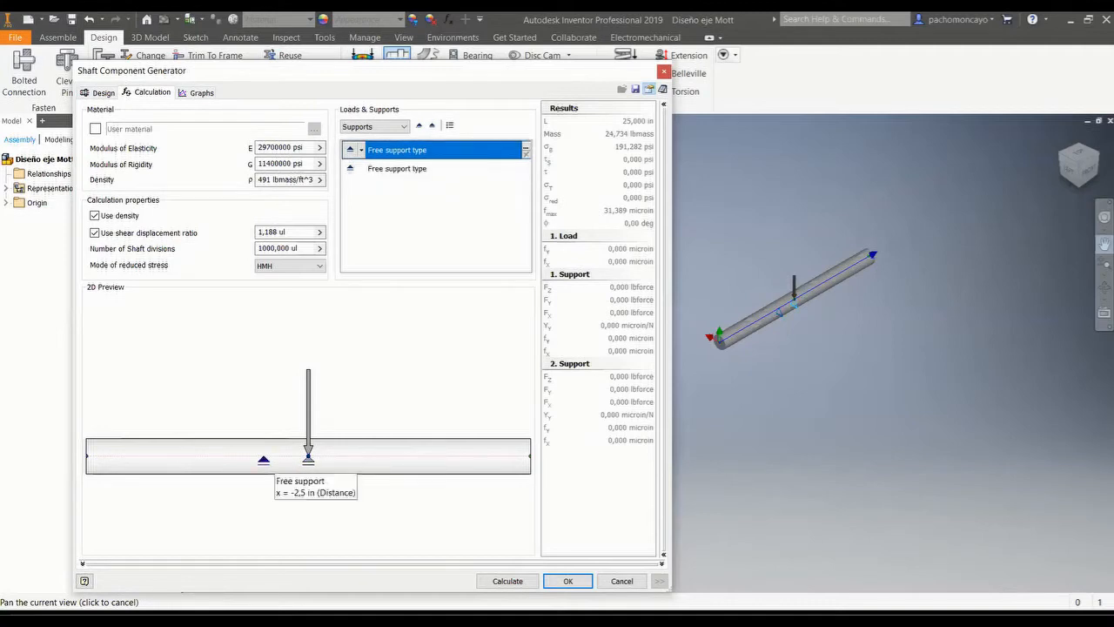
double_click(264, 459)
type("12")
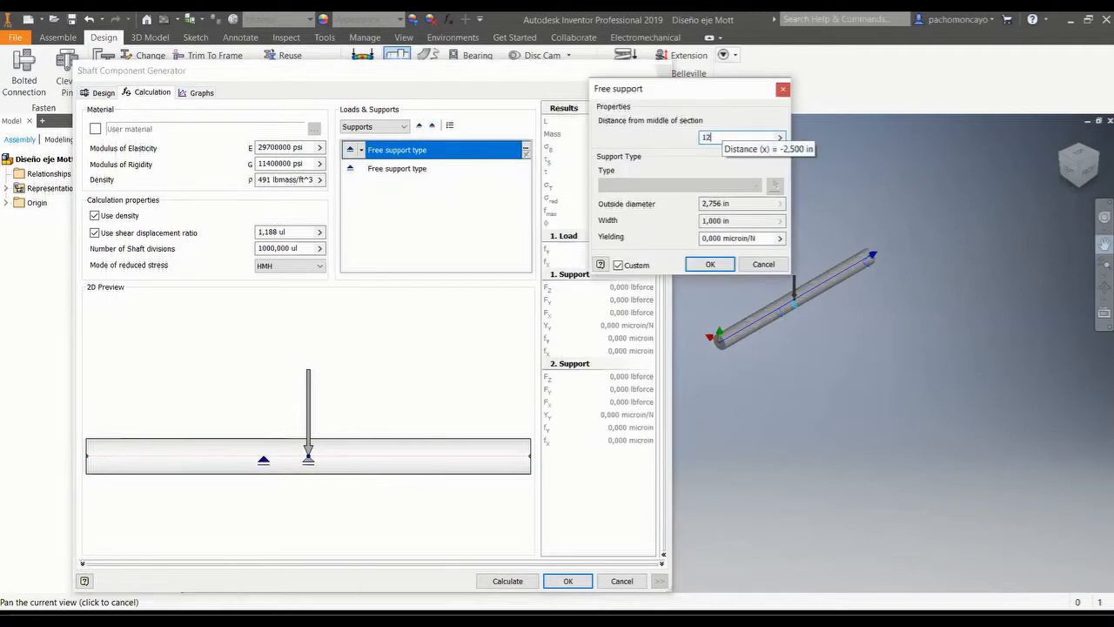
type(",5")
key("Return")
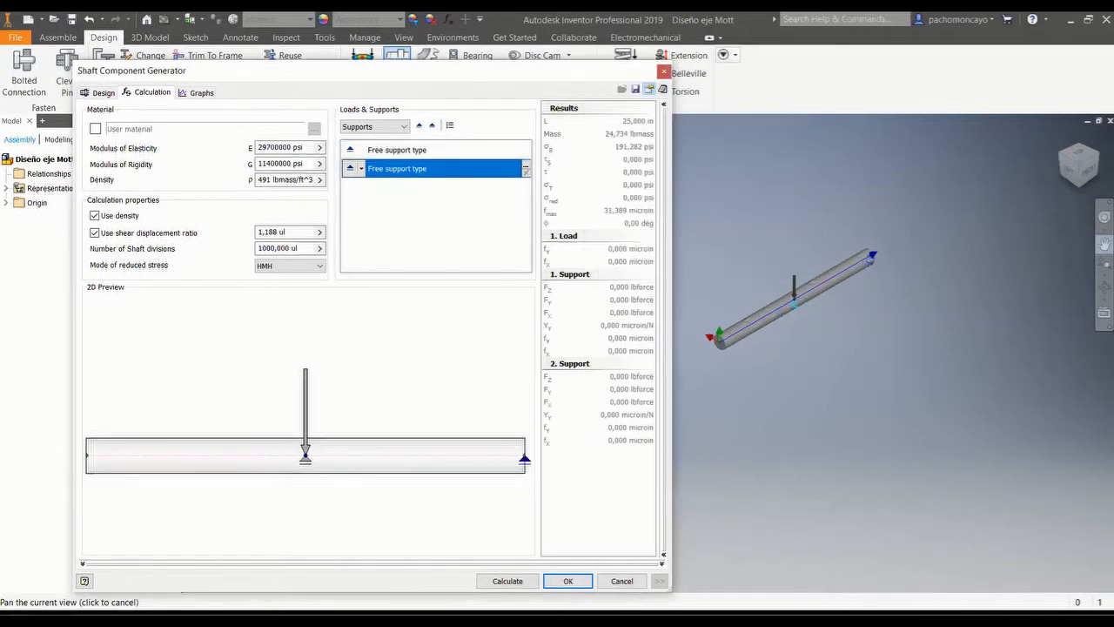
Set the mid-shaft free support's distance from the beginning of the section to 10 in.
left_click(305, 457)
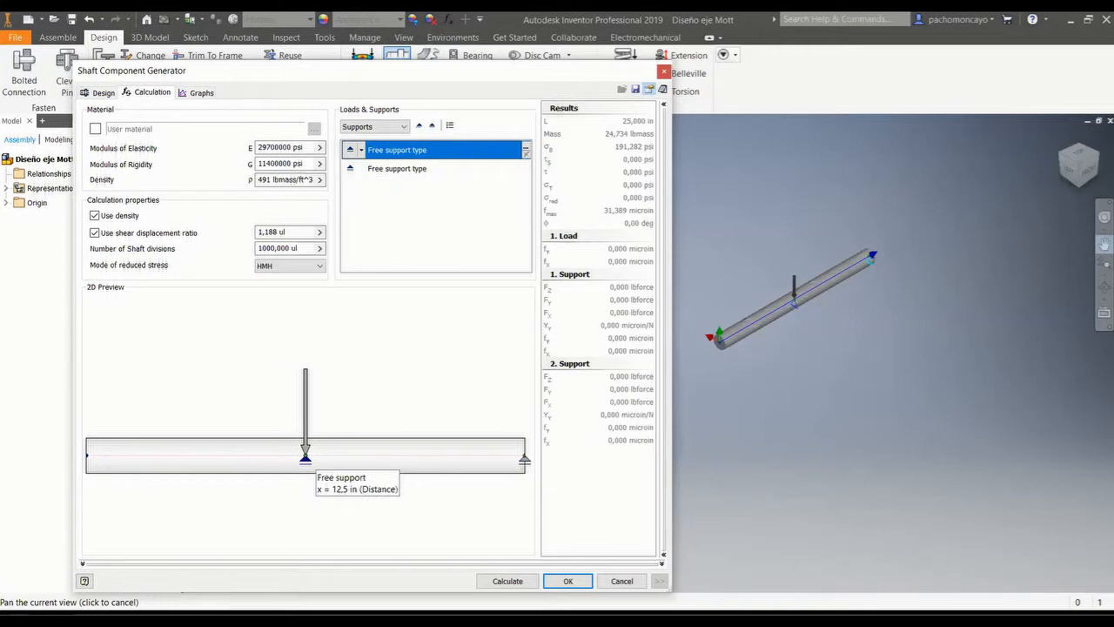
double_click(304, 456)
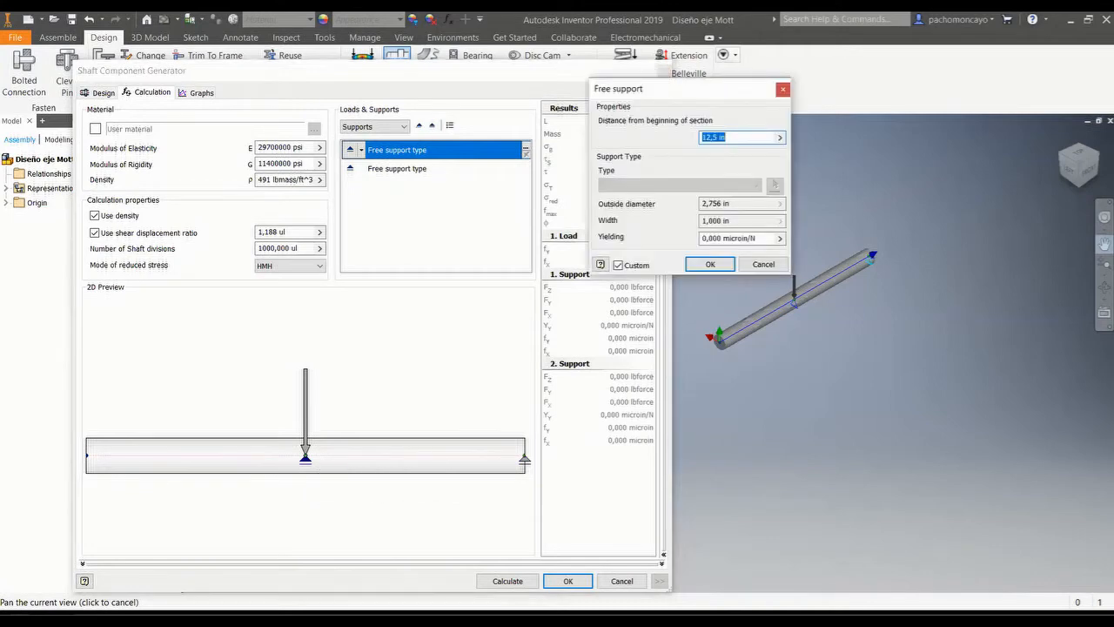
type("10")
key("Return")
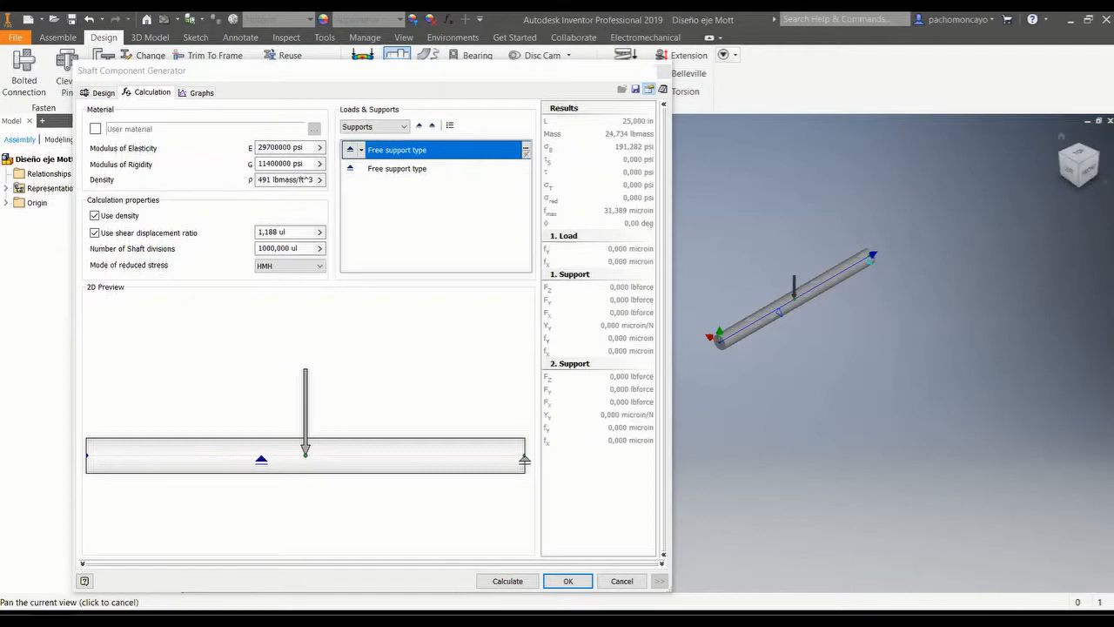
scroll(927, 229, "down", 3)
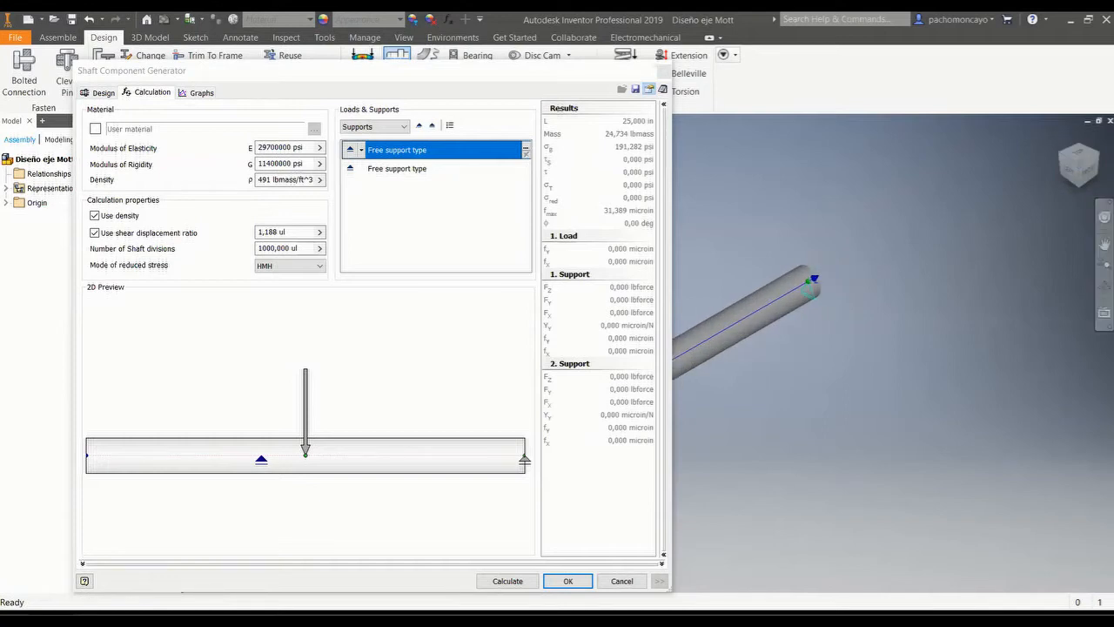
middle_click_drag(809, 339, 1073, 232)
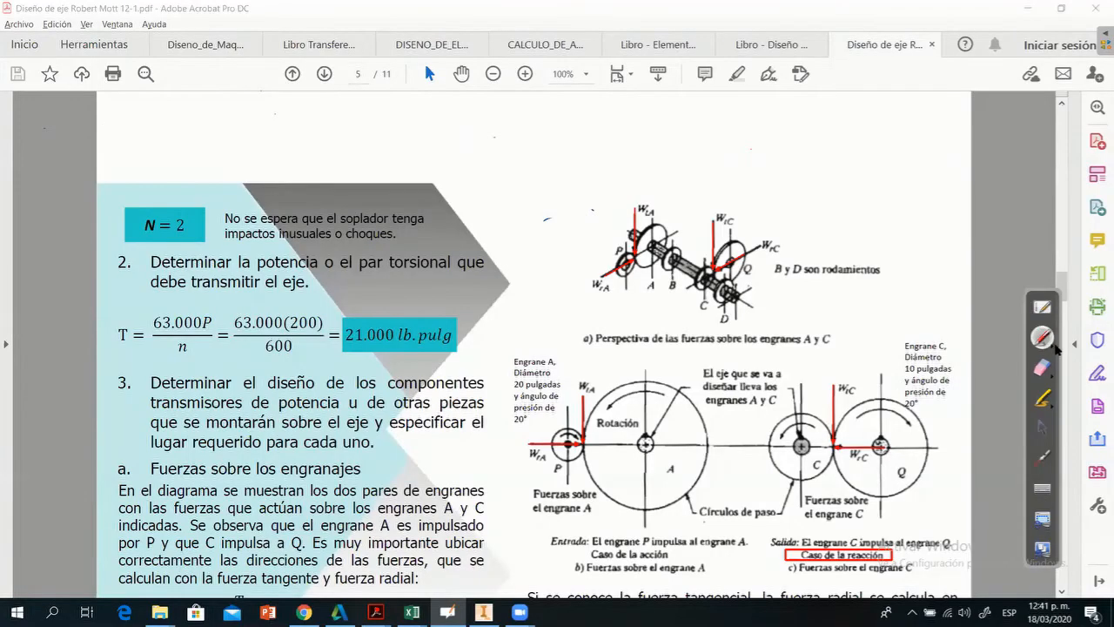
Switch to the PDF in Adobe Acrobat and circle gears A and C in red freehand on the perspective force diagram.
left_click(1044, 338)
left_click(1054, 348)
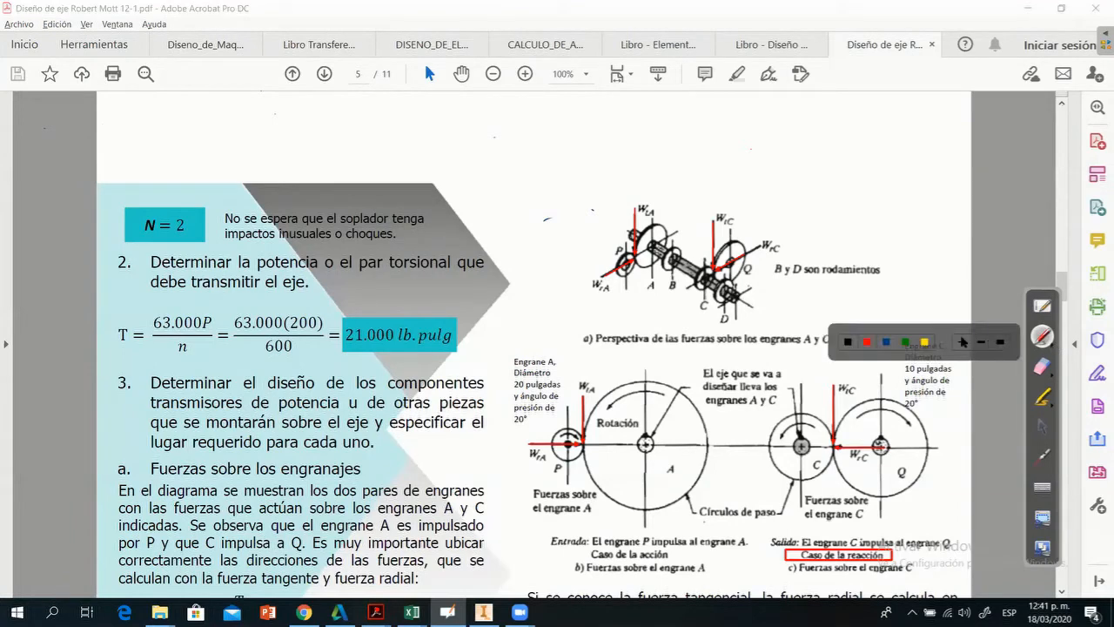
left_click(867, 339)
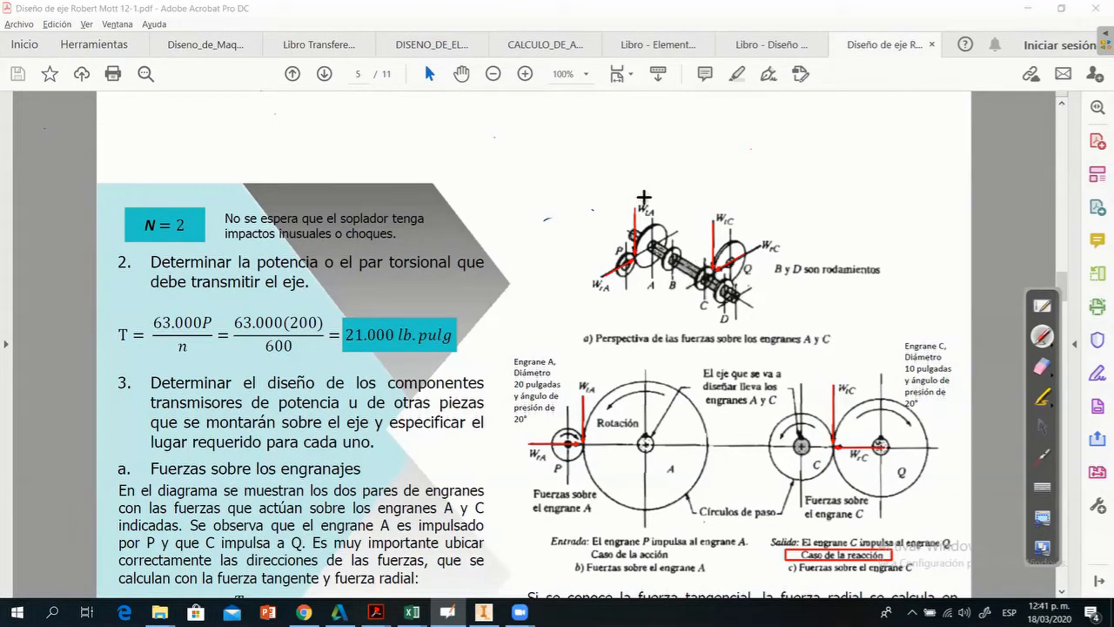
mouse_move(648, 196)
left_mouse_down()
mouse_move(596, 287)
mouse_move(640, 188)
left_mouse_up()
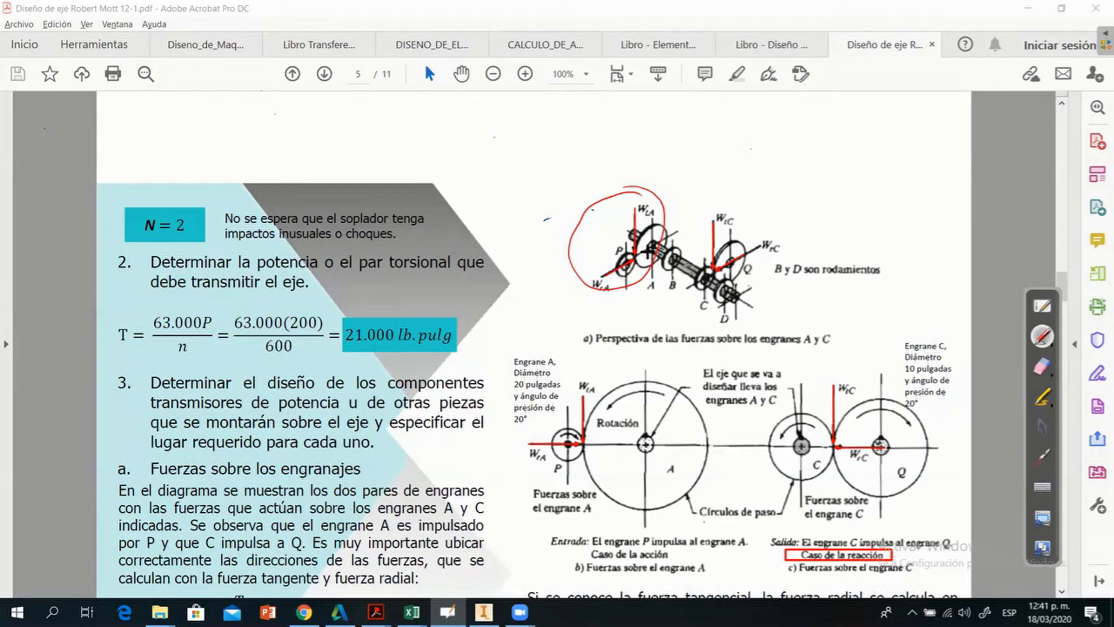
mouse_move(745, 201)
left_mouse_down()
mouse_move(721, 202)
mouse_move(784, 240)
mouse_move(742, 202)
left_mouse_up()
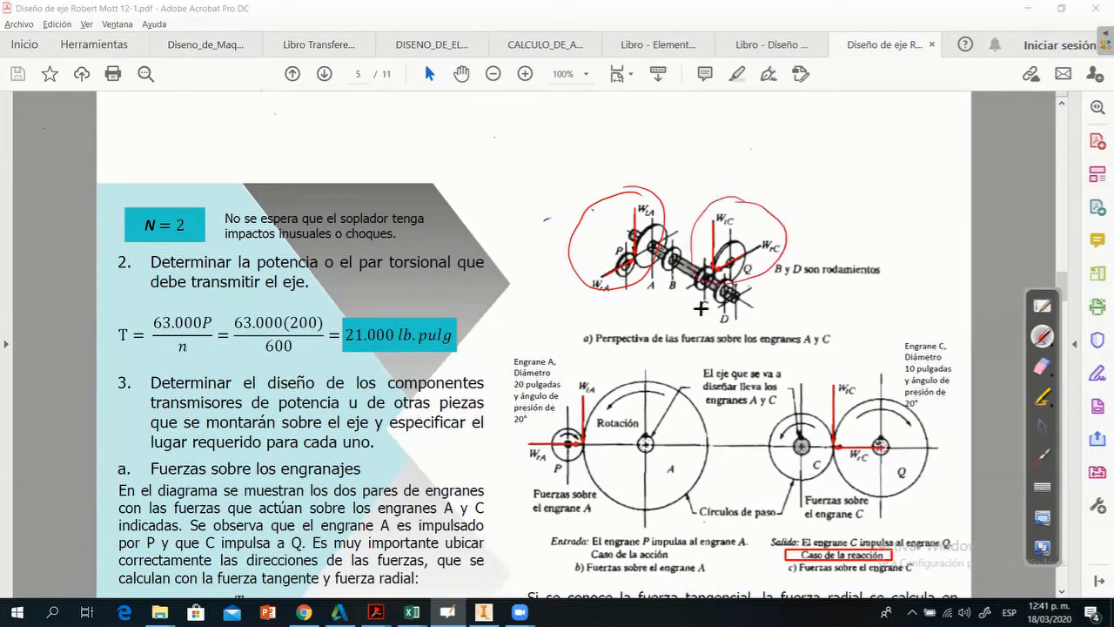
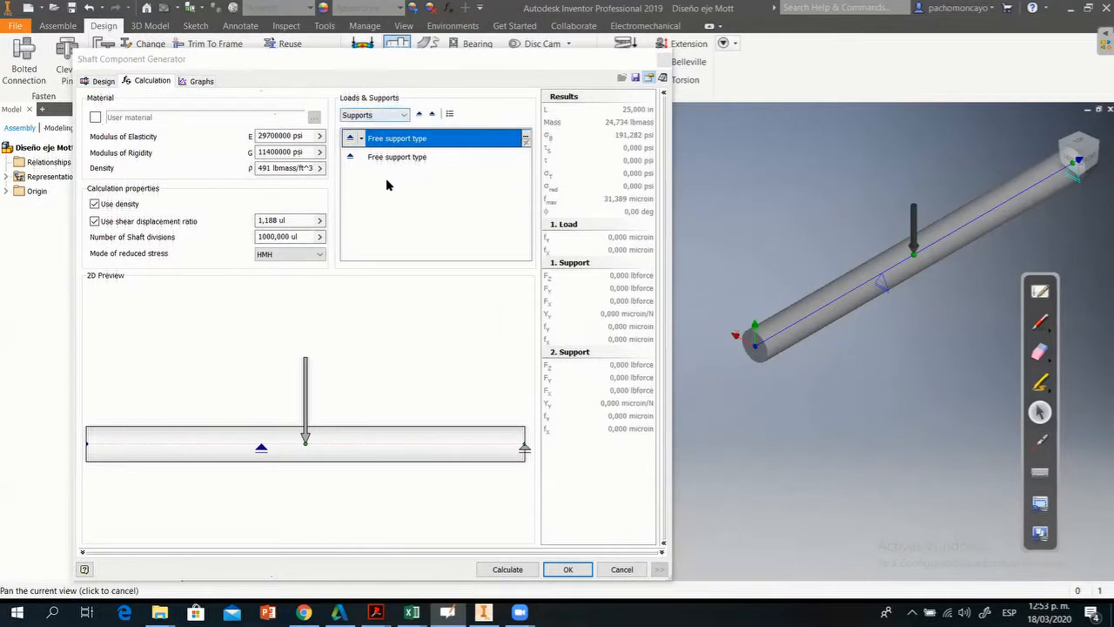
Switch back to Inventor, list the shaft's loads, and handwrite "Radial" above the radial force arrow in the 3D view.
left_click(398, 171)
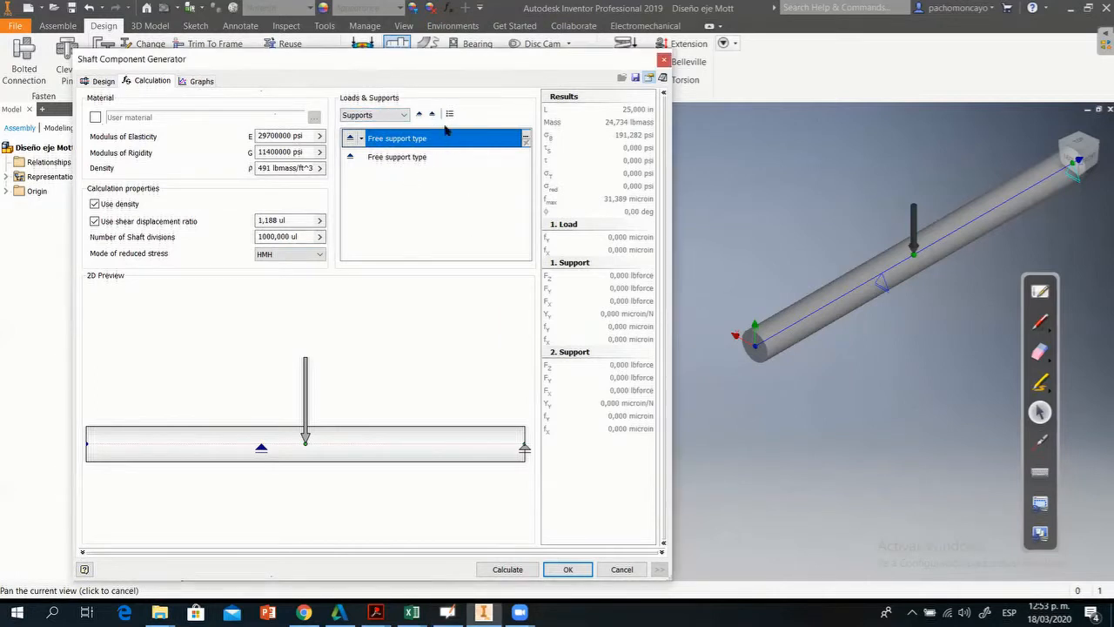
left_click(392, 116)
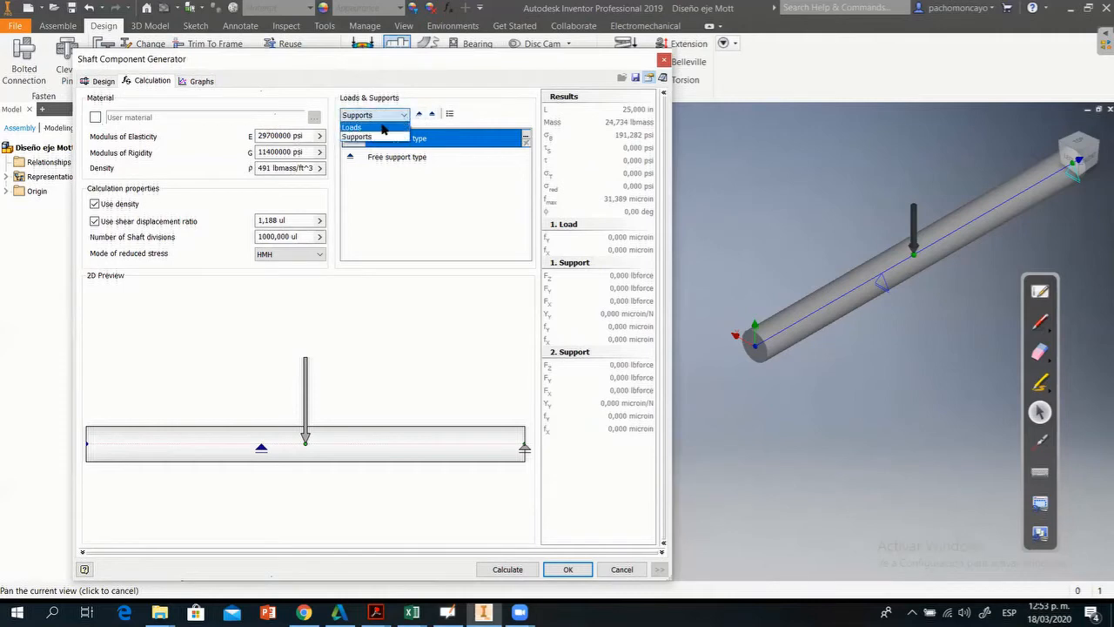
left_click(383, 127)
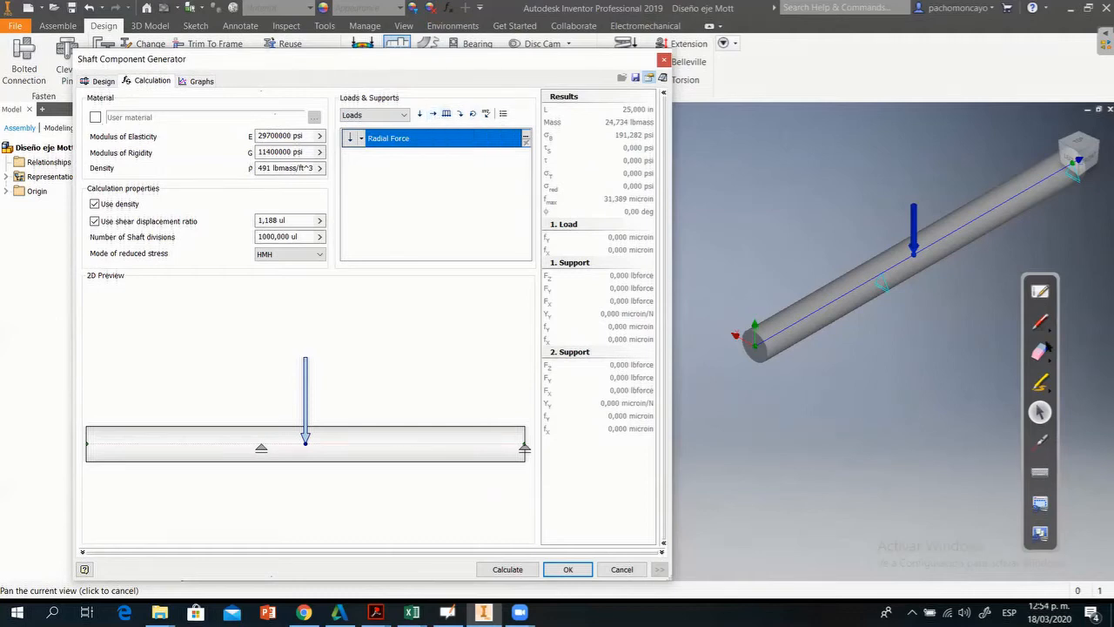
left_click(1041, 322)
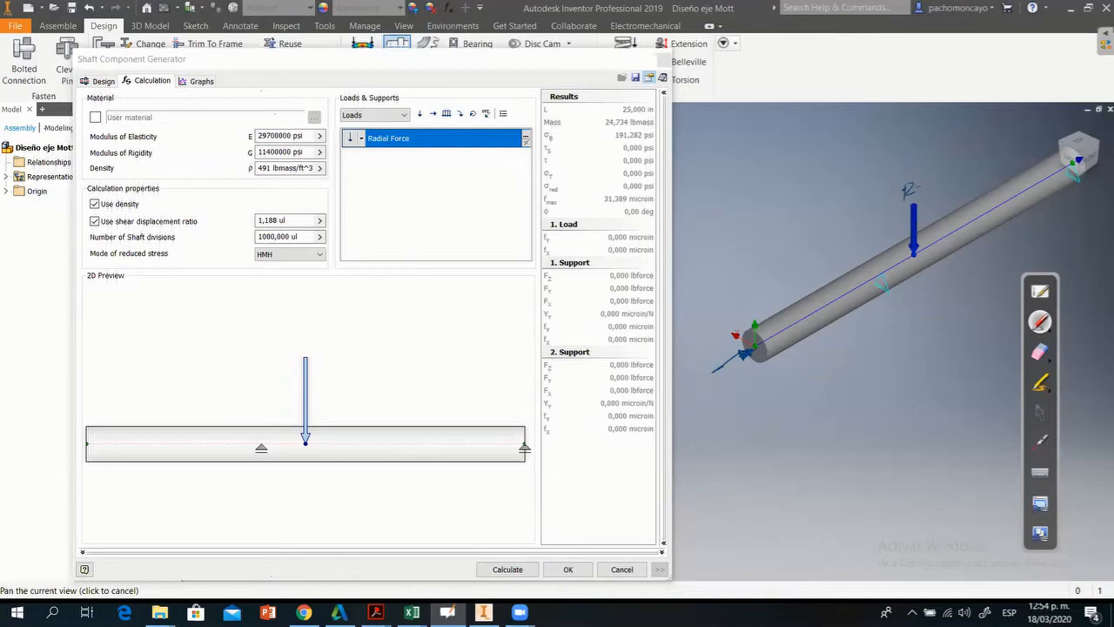
mouse_move(916, 188)
left_mouse_down()
mouse_move(936, 170)
mouse_move(957, 184)
left_mouse_up()
Add a bending moment and a torque load at the middle of the shaft section.
left_click(473, 114)
left_click(472, 114)
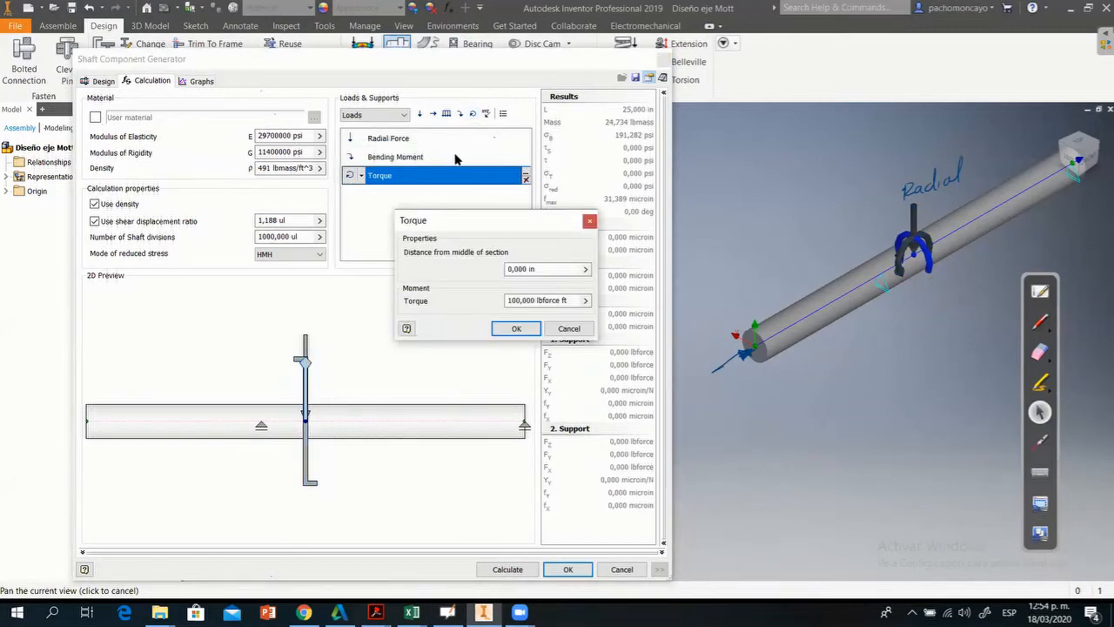
left_click(569, 329)
Delete the bending moment and the radial force from the shaft's loads, keeping the torque.
left_click(474, 156)
left_click(524, 161)
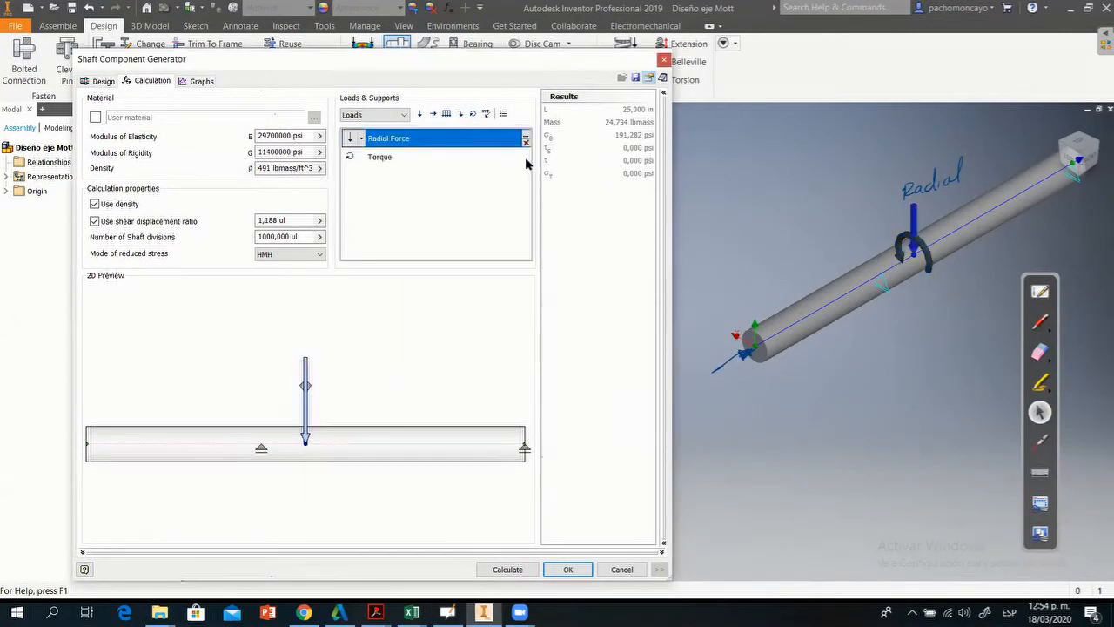
left_click(526, 141)
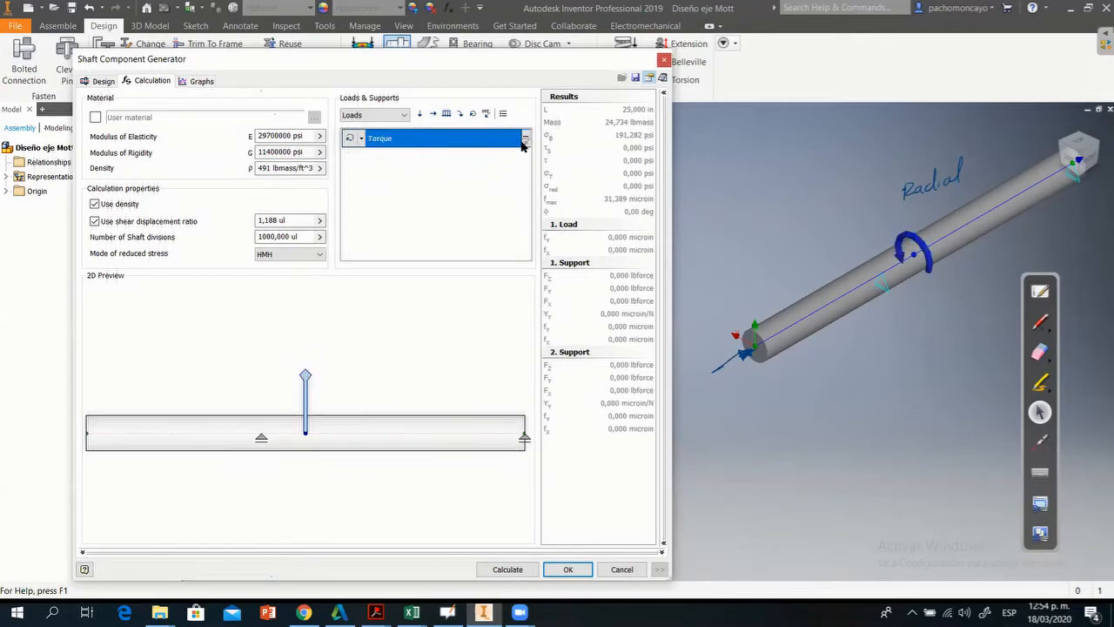
key("F2")
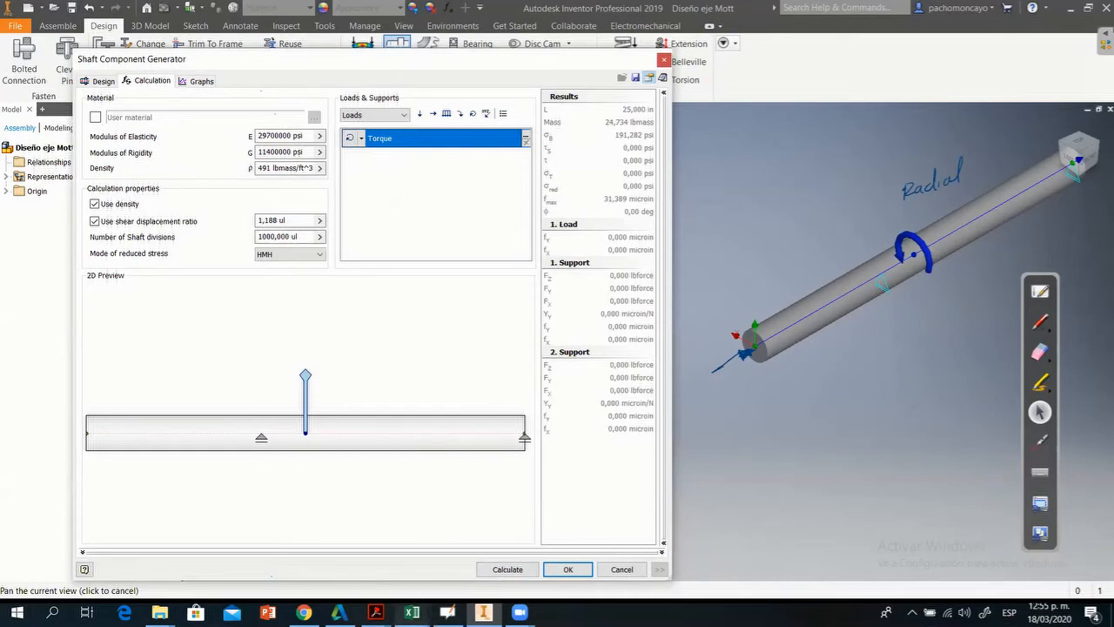
Switch to the Mott shaft design PDF in Adobe Acrobat and examine the Problema 1 shaft drawing on page 2.
left_click(446, 611)
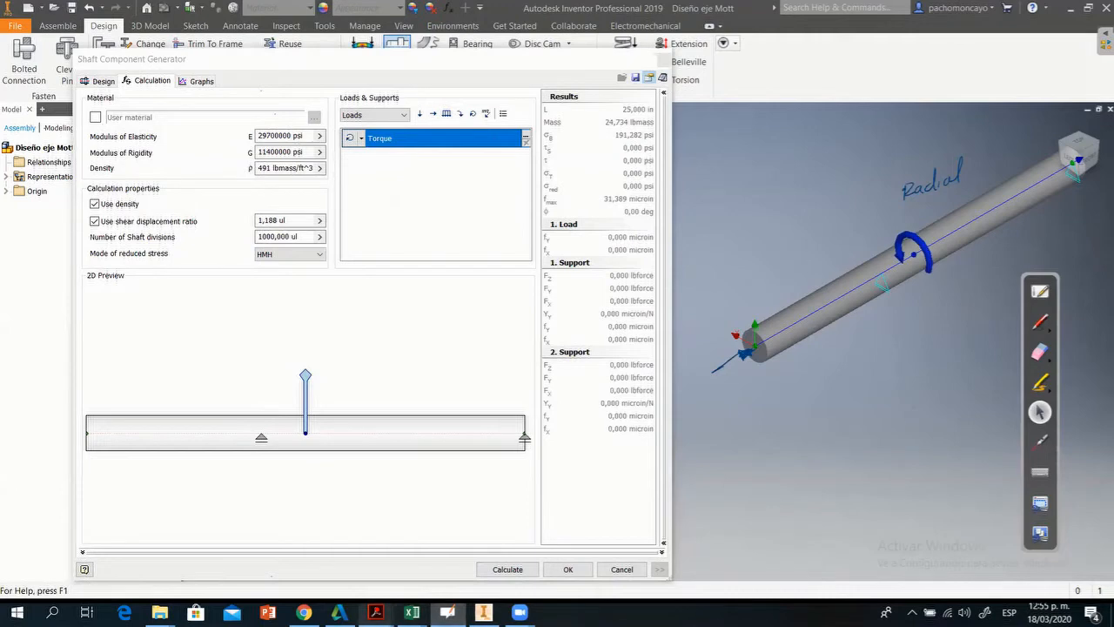
mouse_move(376, 612)
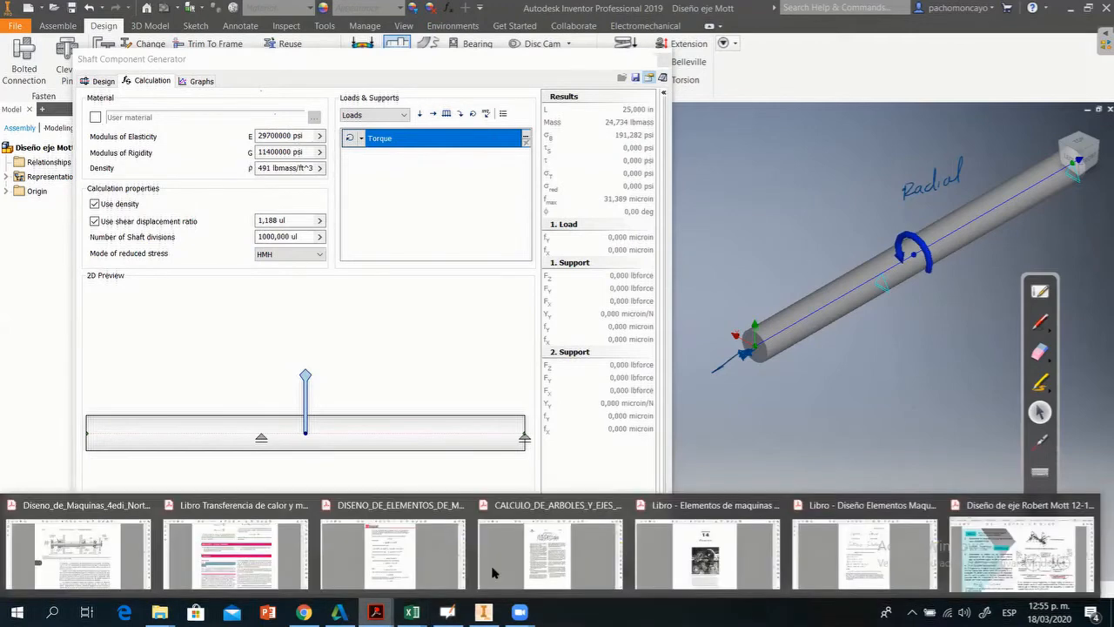
left_click(996, 559)
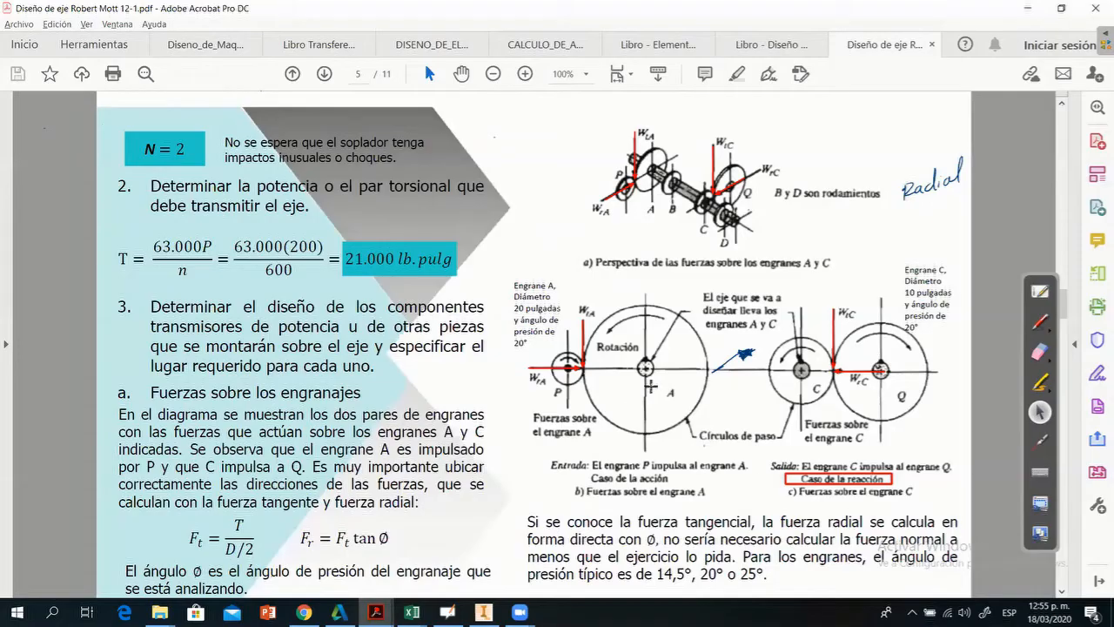
left_click(291, 76)
left_click(292, 75)
left_click(292, 75)
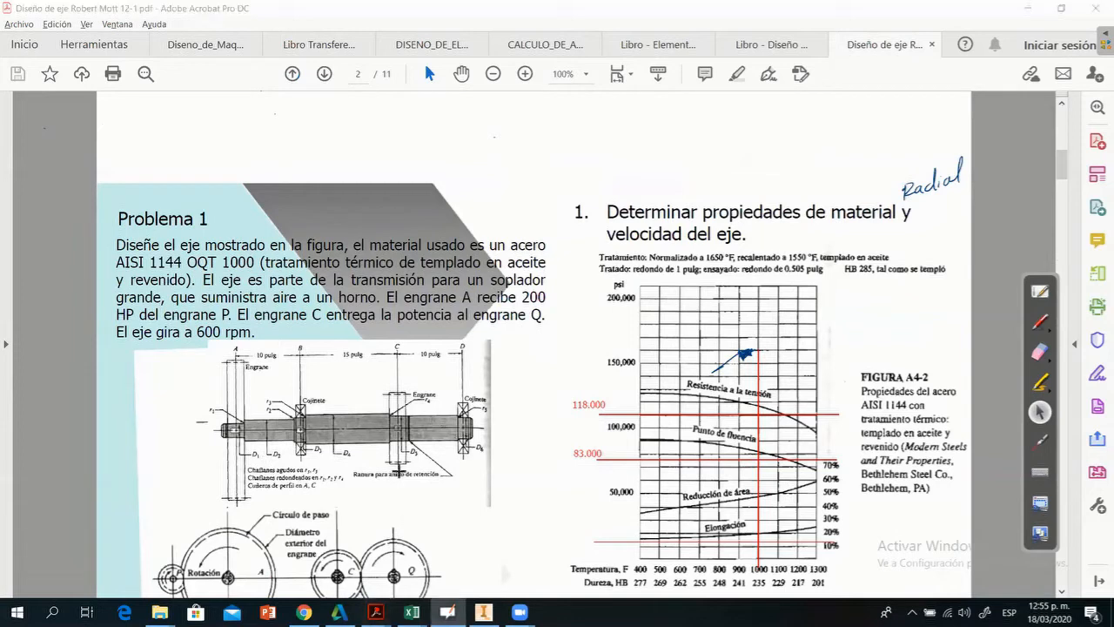
Switch back to Inventor and circle the red and green axis arrows at the shaft's near end freehand.
key("alt+Tab")
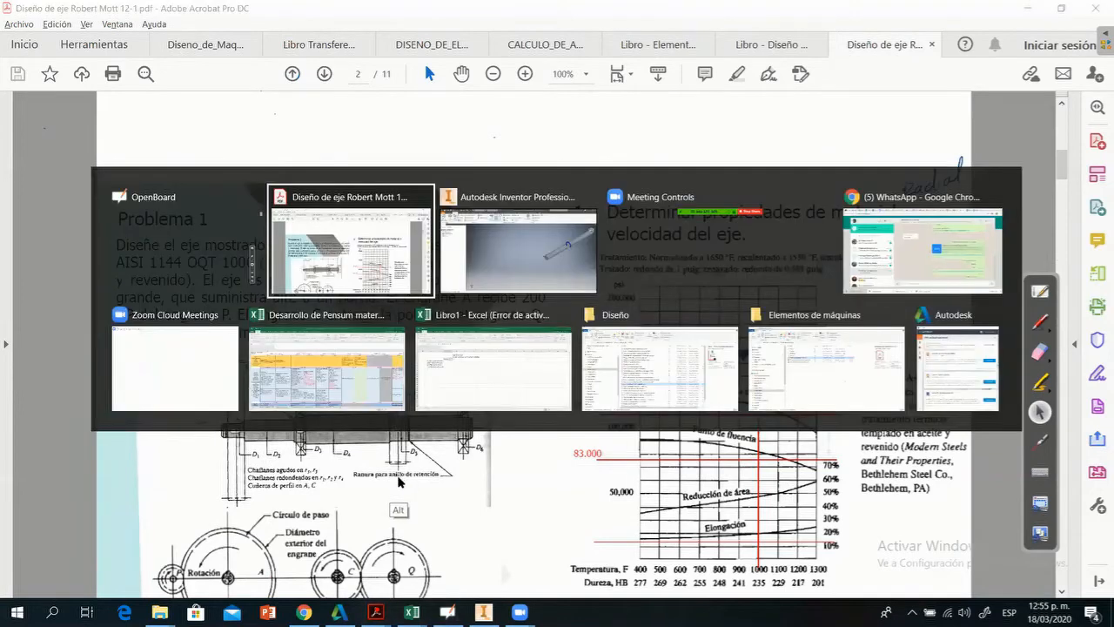
key("alt+Tab")
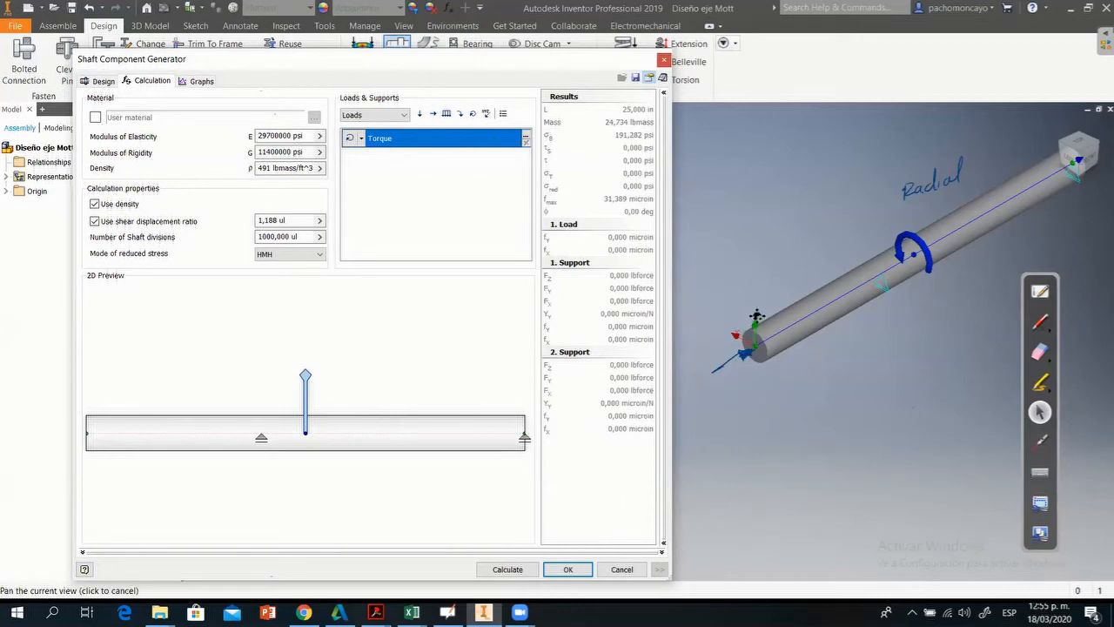
left_click(1040, 322)
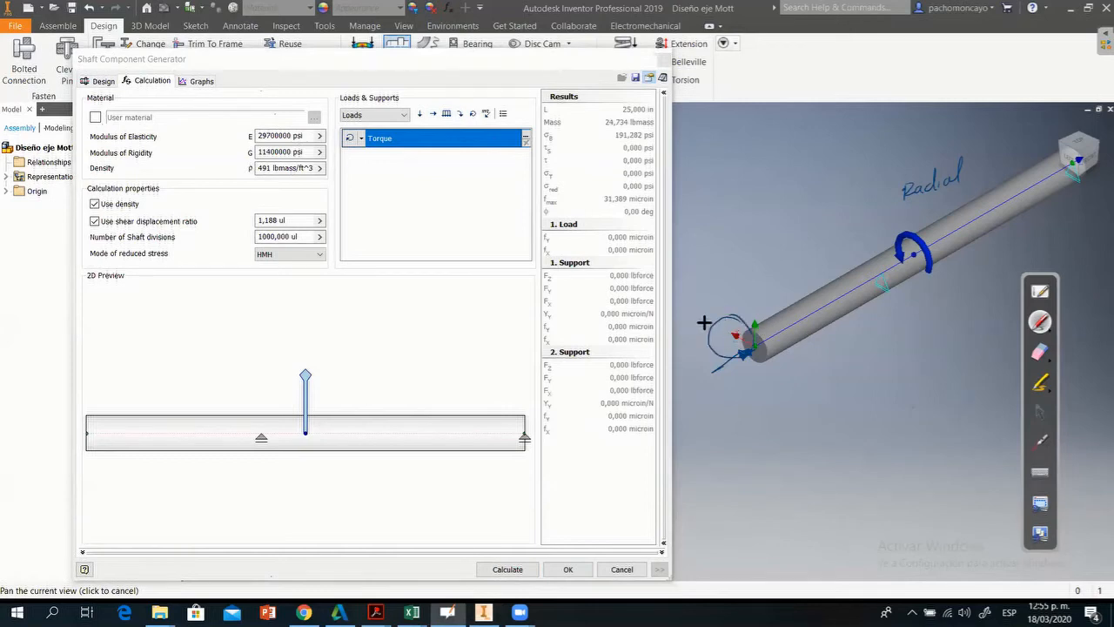
mouse_move(754, 324)
left_mouse_down()
mouse_move(761, 306)
mouse_move(742, 341)
left_mouse_up()
left_click(1039, 413)
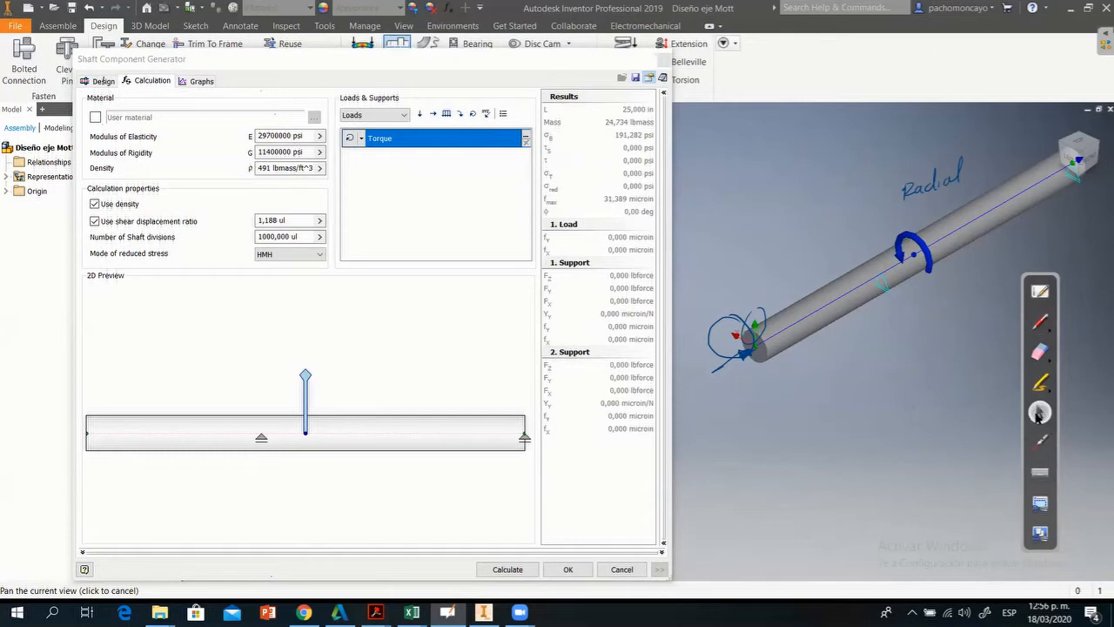
left_click(104, 82)
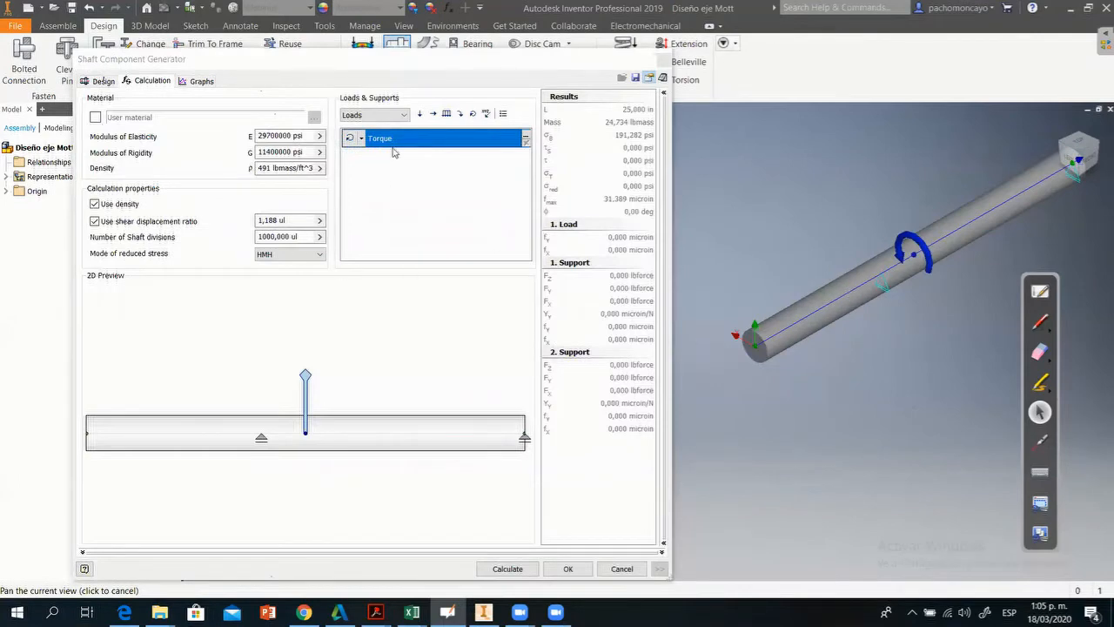
Edit the torque load and set its distance from the middle of the section to 12.5 in.
double_click(305, 377)
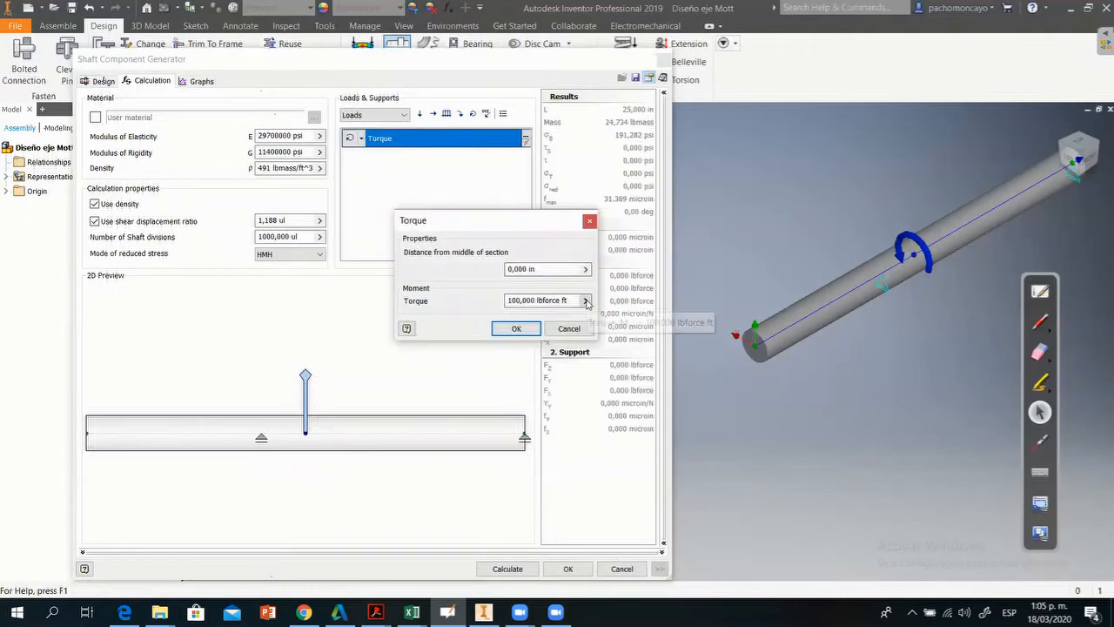
left_click(553, 268)
left_click_drag(554, 268, 506, 273)
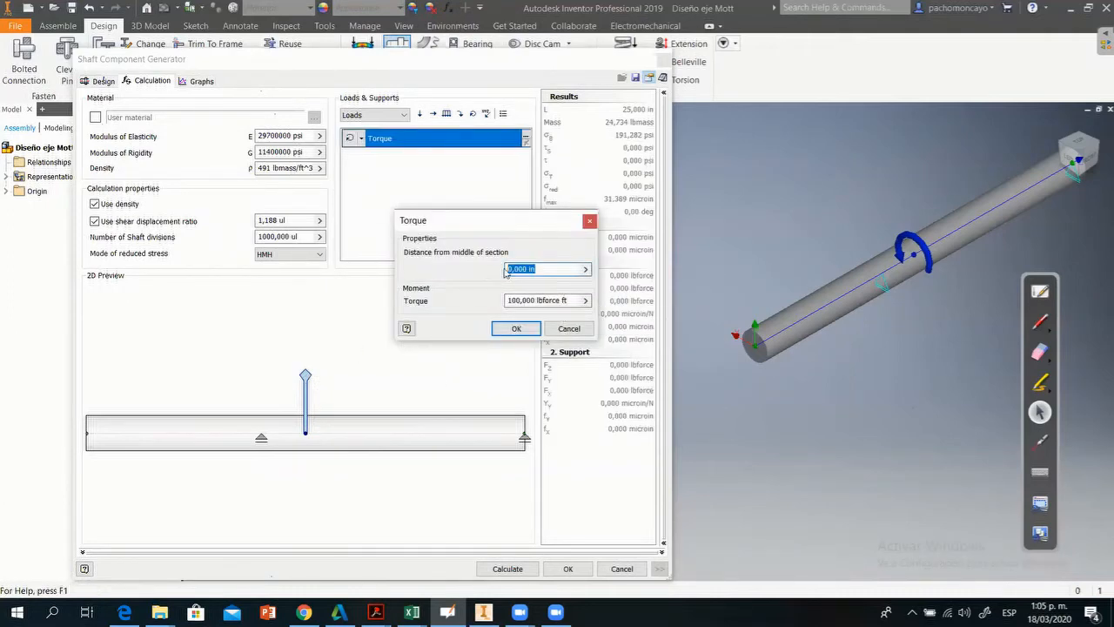
type("12.5")
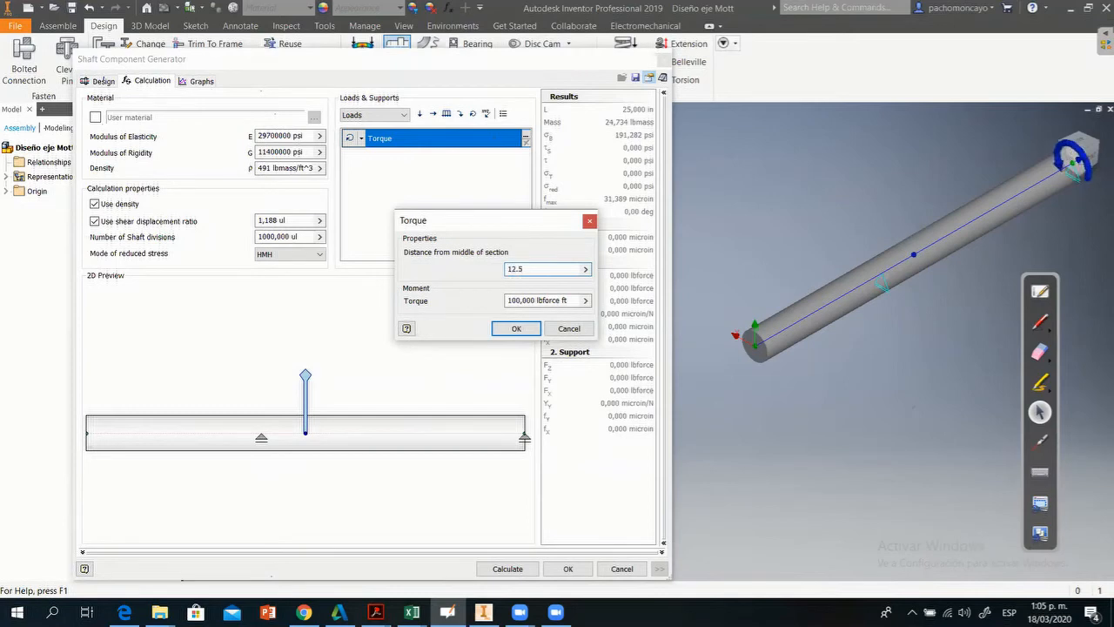
Switch to the Mott shaft design PDF in Adobe Acrobat and examine the transmitted torque calculation on page 5.
left_click(375, 612)
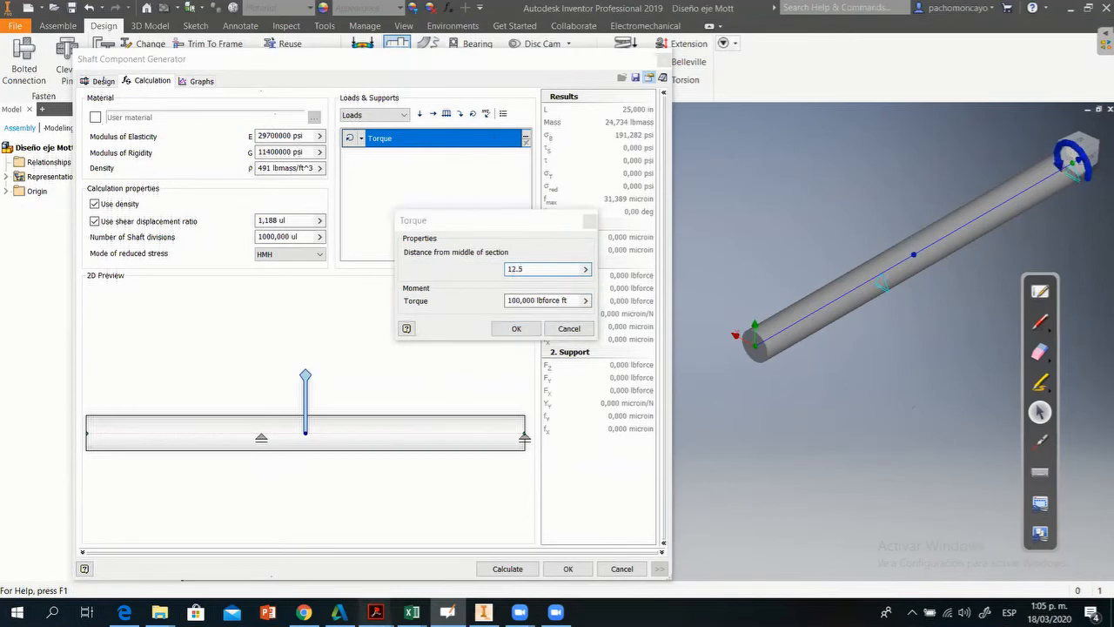
left_click(992, 573)
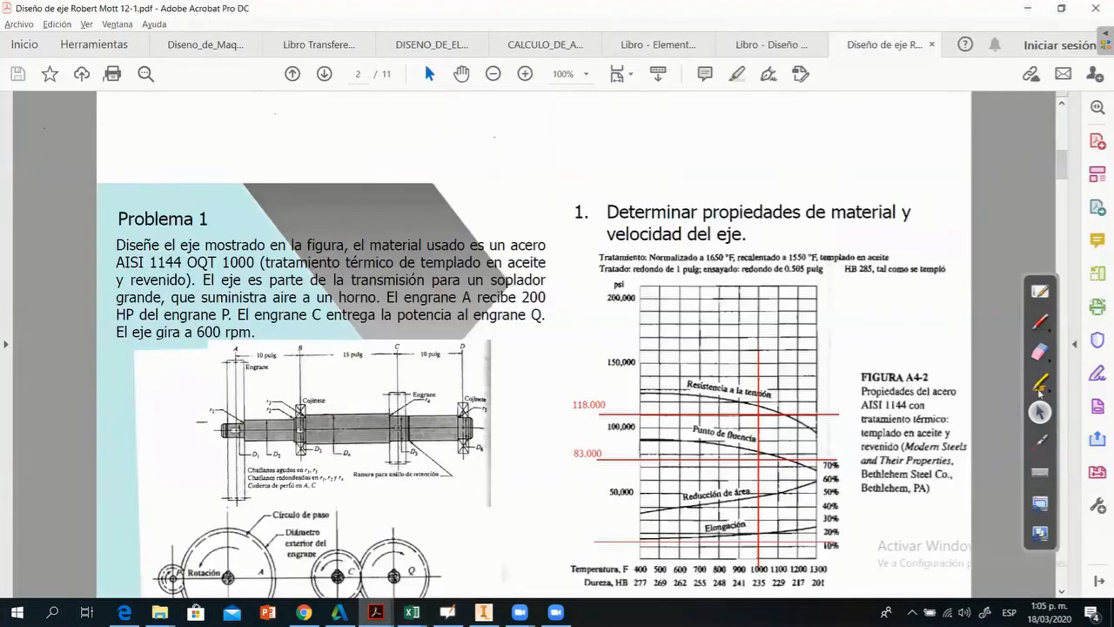
left_click(1061, 591)
left_click(1061, 591)
left_click(1061, 591)
left_click(1060, 591)
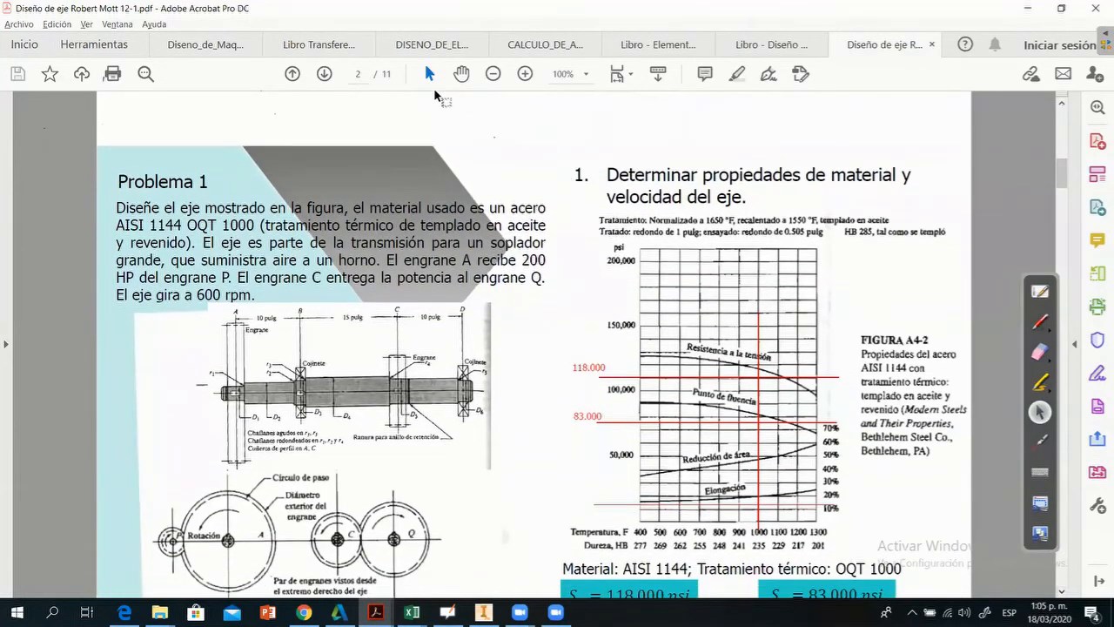
left_click(328, 74)
left_click(328, 74)
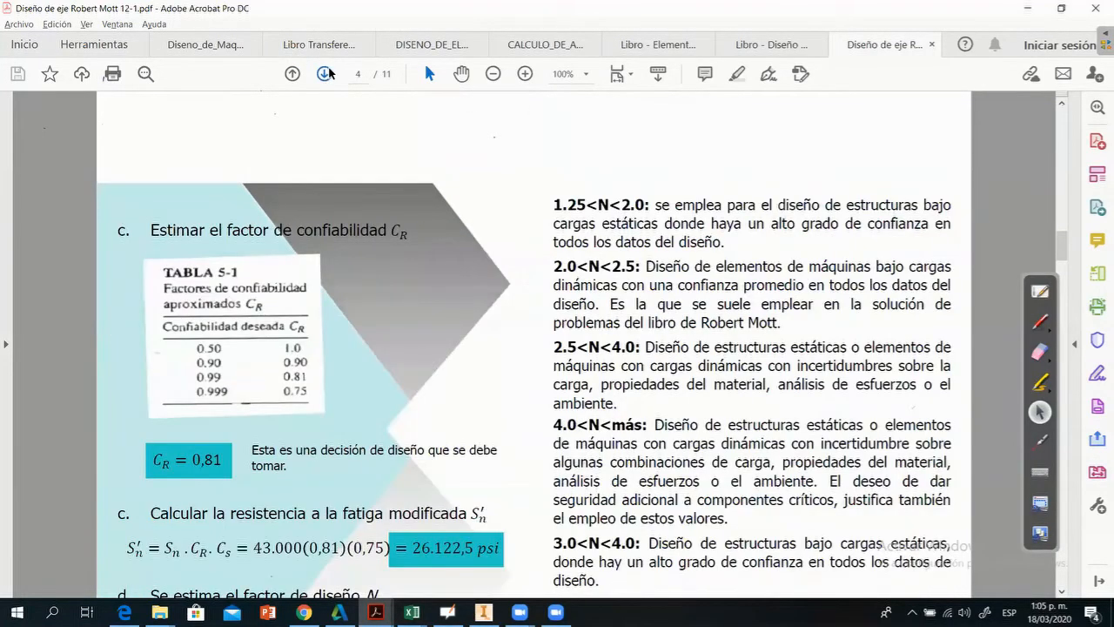
left_click(326, 74)
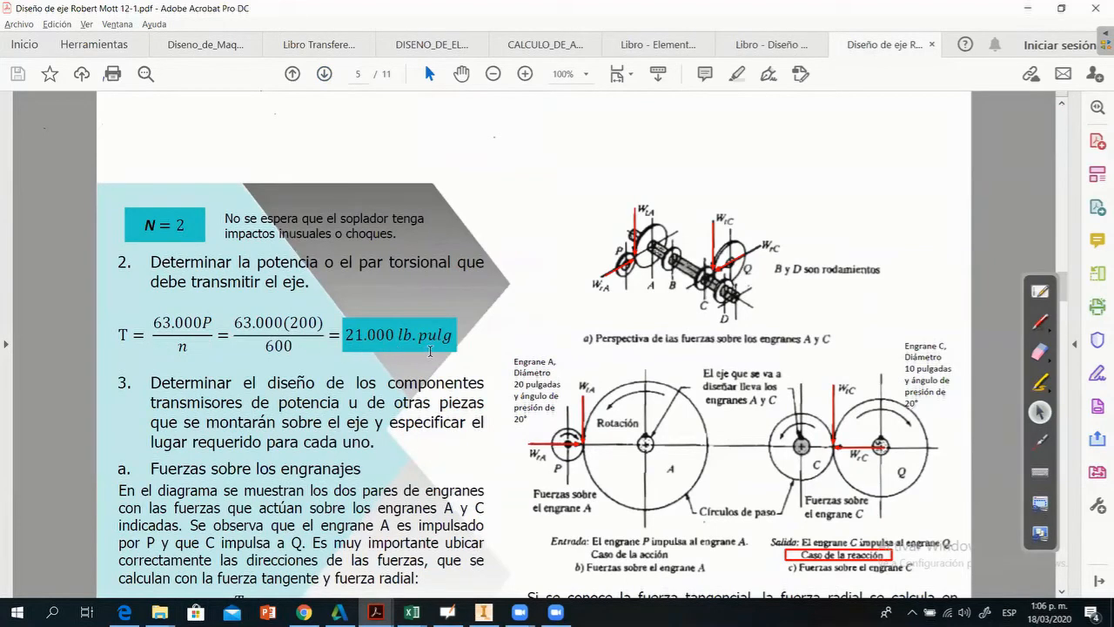
Return to Inventor's torque settings, open the Windows Calculator beside them, and divide 21000 by 12.
left_click(483, 612)
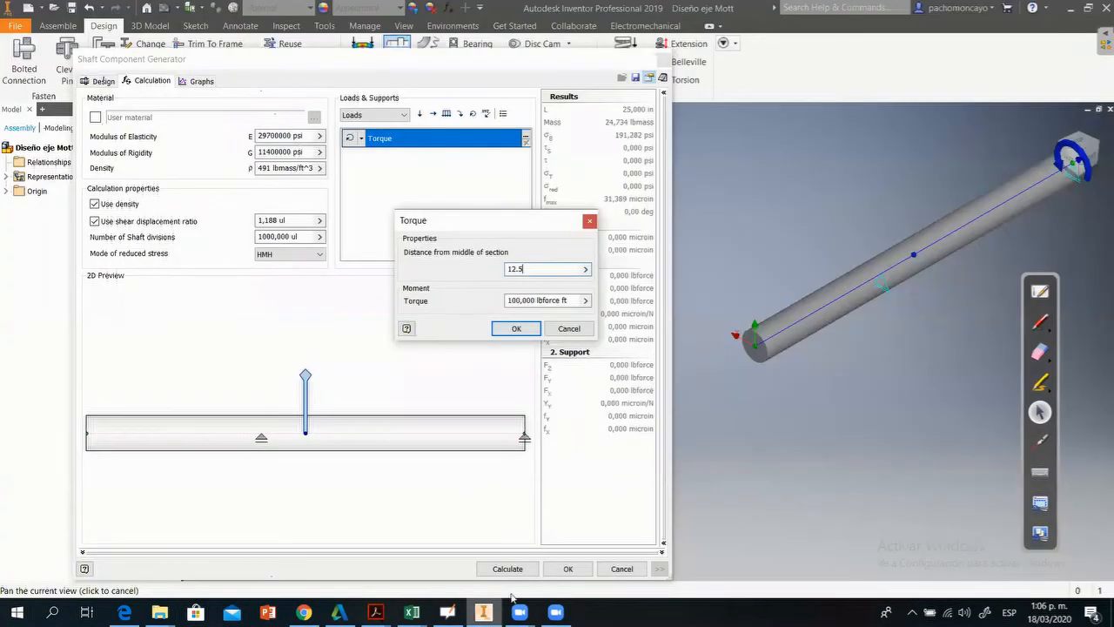
left_click(586, 303)
left_click(570, 302)
left_click(53, 612)
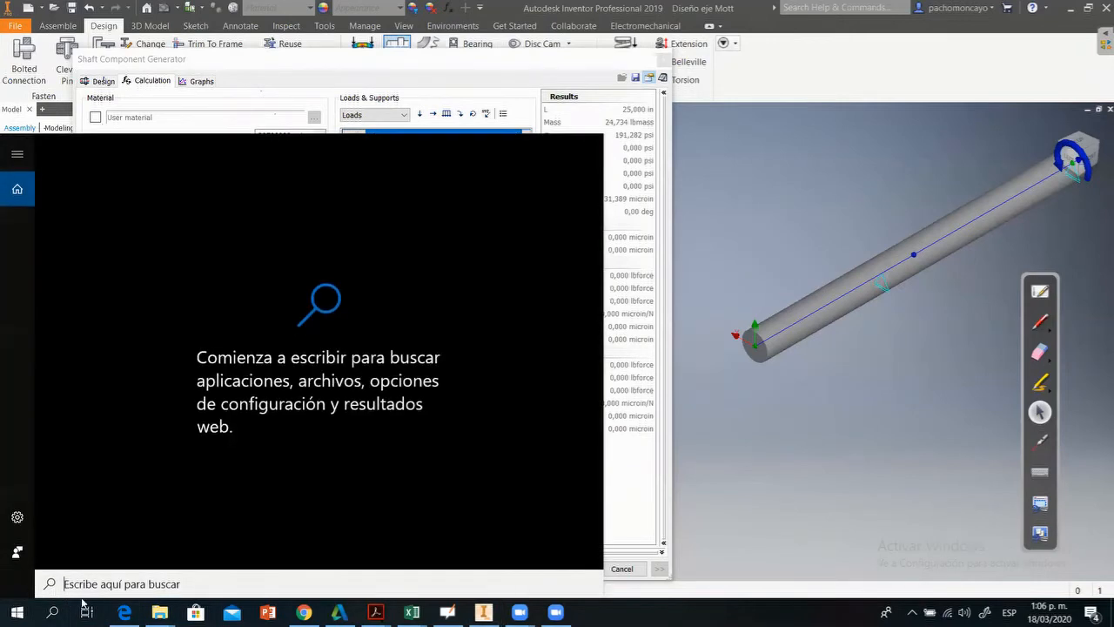
type("cal")
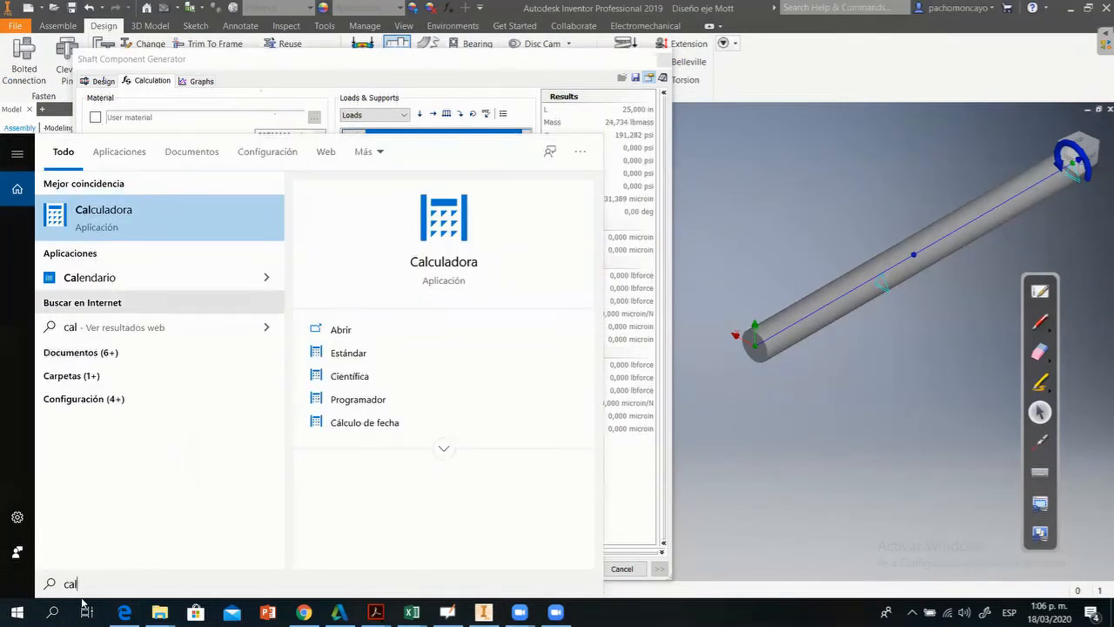
key("Return")
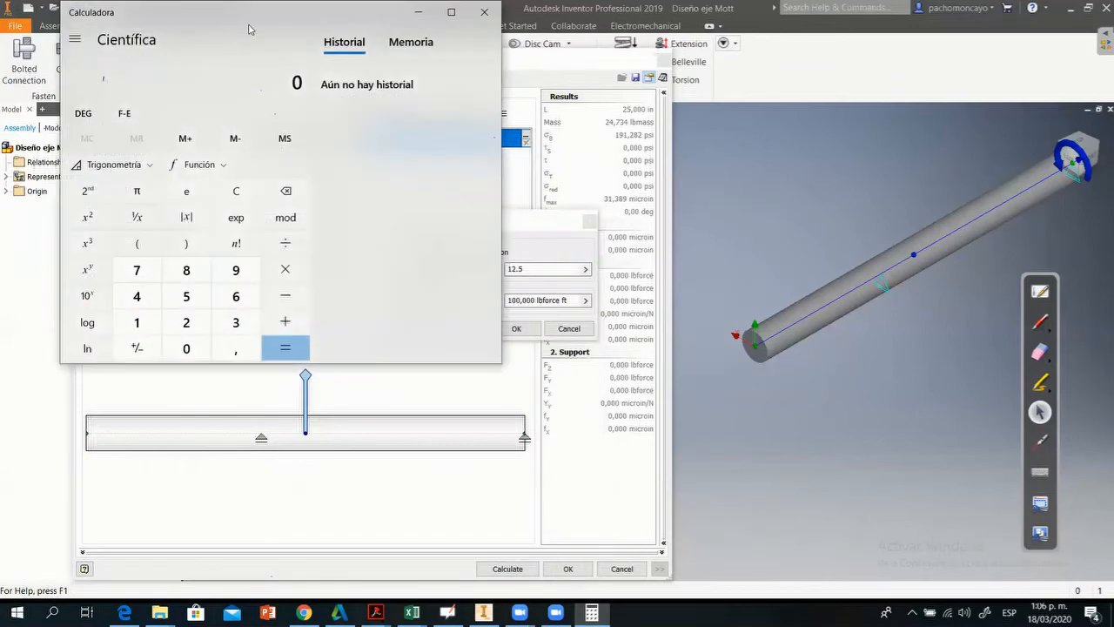
left_click_drag(248, 29, 790, 103)
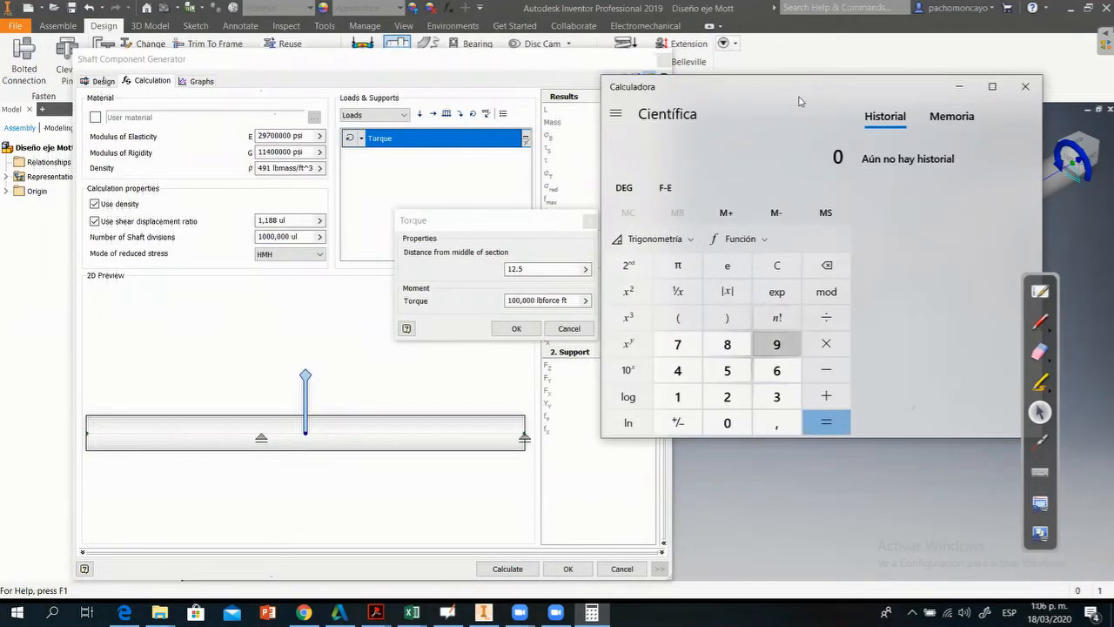
type("/12")
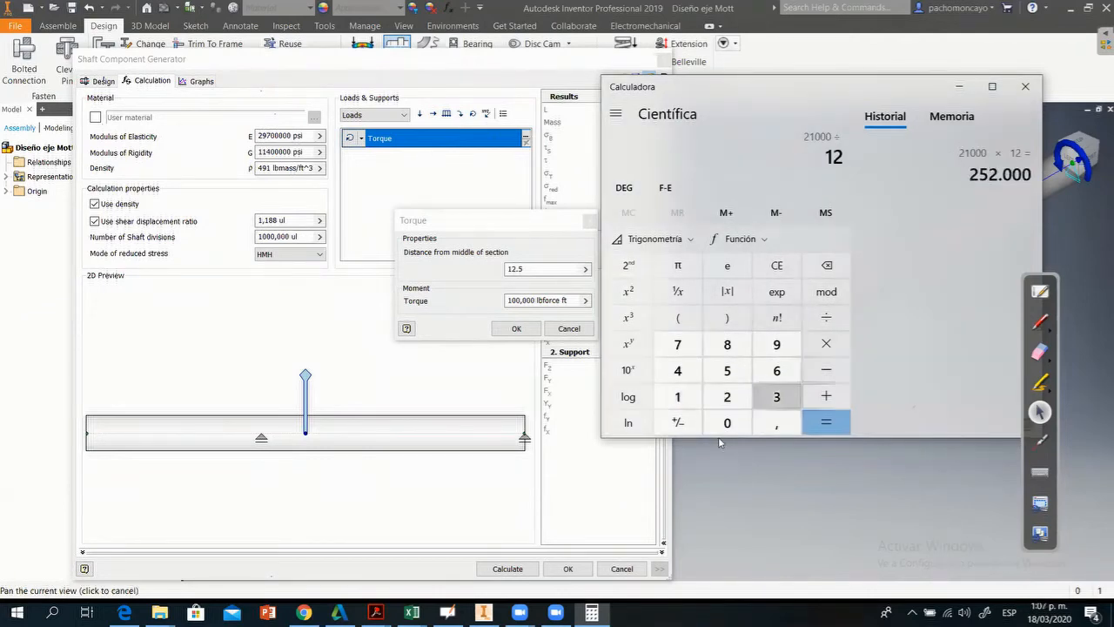
left_click(826, 433)
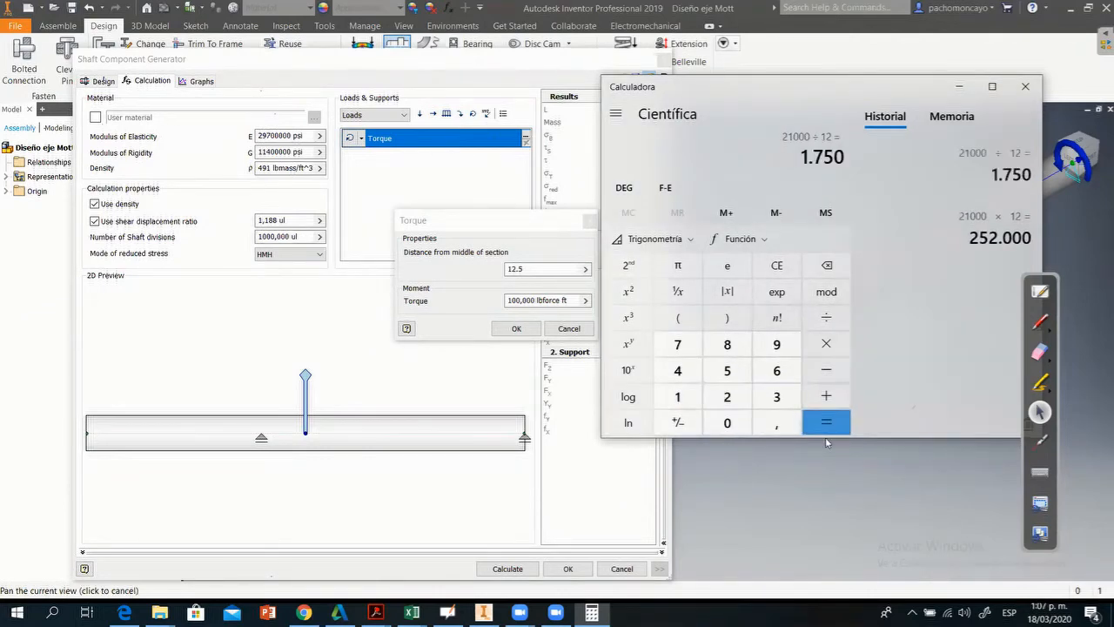
Switch back to Inventor, set the load's torque to 1750 lbforce ft, and accept the torque settings.
left_click(591, 498)
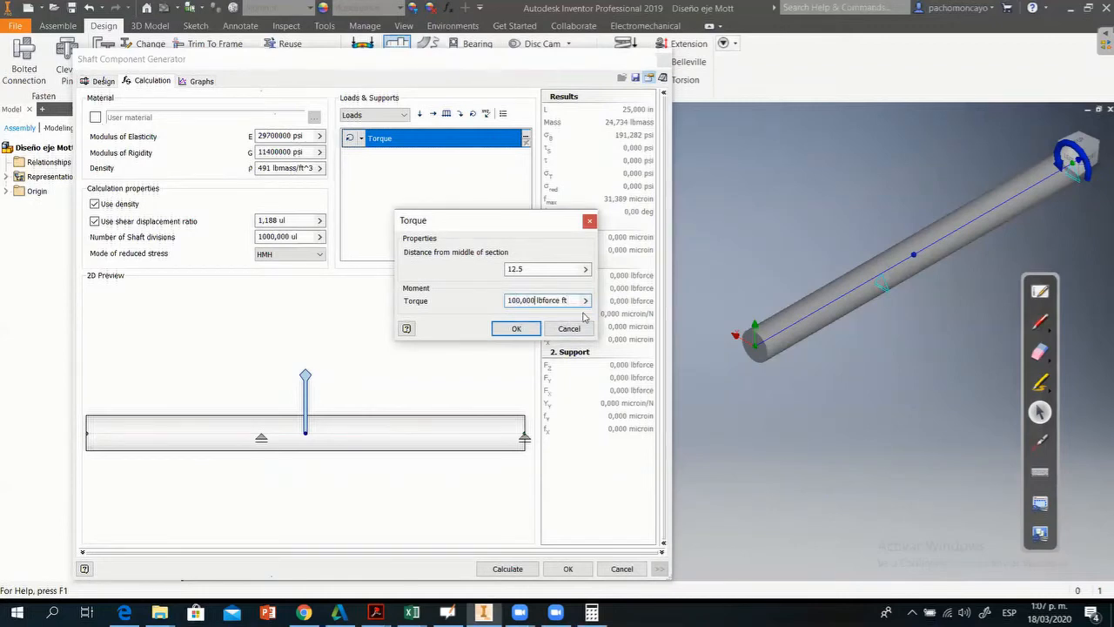
key("BackSpace")
key("BackSpace")
key("BackSpace")
key("BackSpace")
key("BackSpace")
key("BackSpace")
key("BackSpace")
key("BackSpace")
type("1750")
left_click(516, 329)
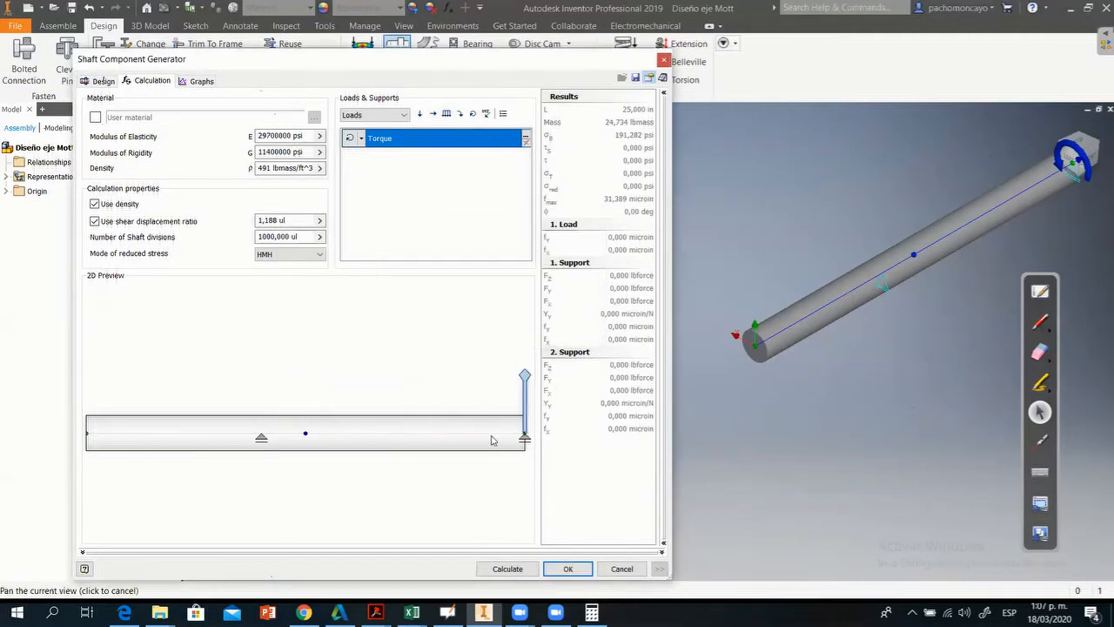
Set the end free support's distance from the middle of the section to -12.5 in.
left_click(525, 442)
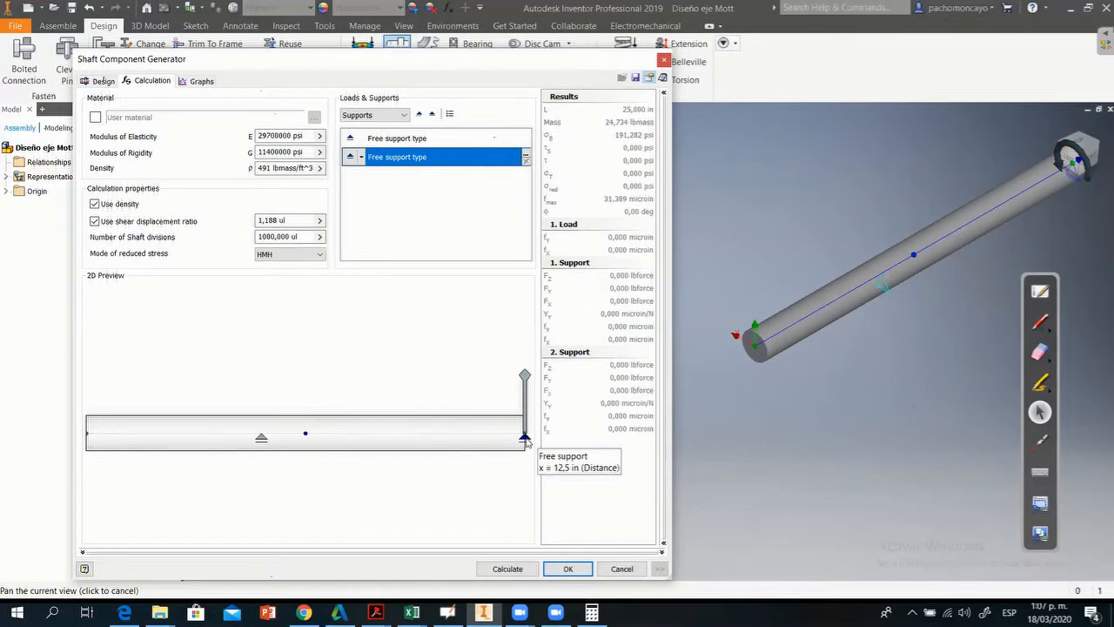
double_click(525, 442)
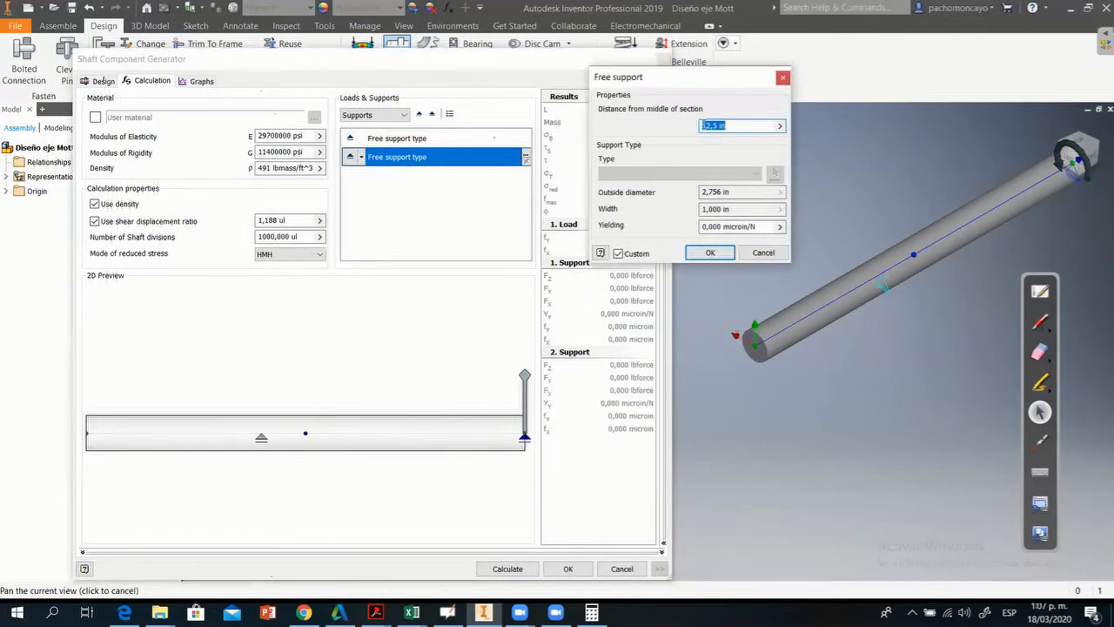
left_click(703, 125)
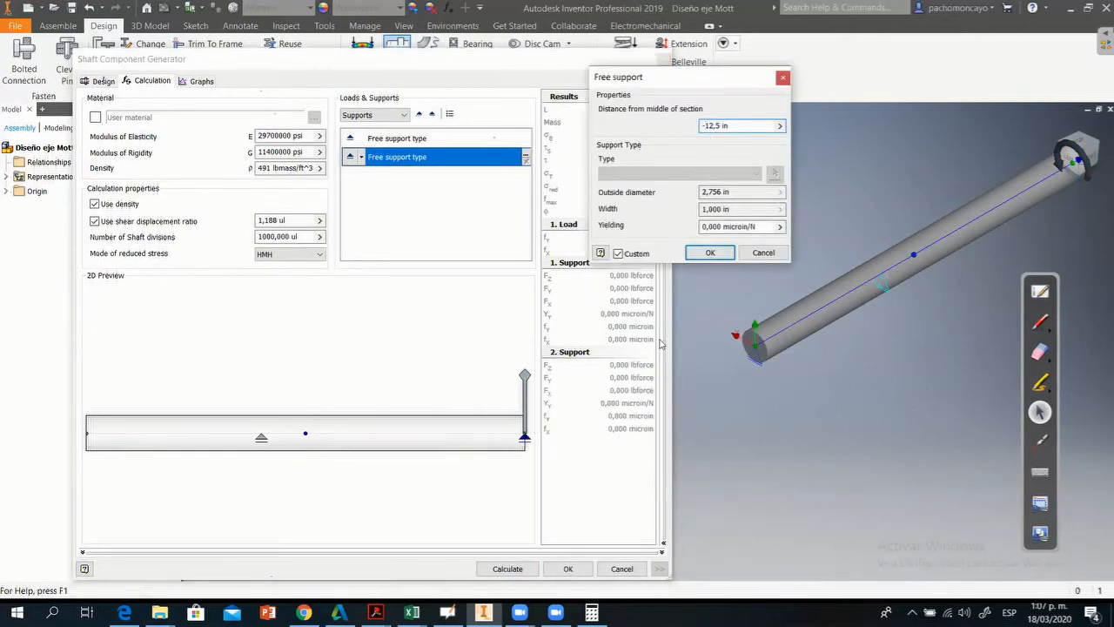
type("-")
left_click(710, 252)
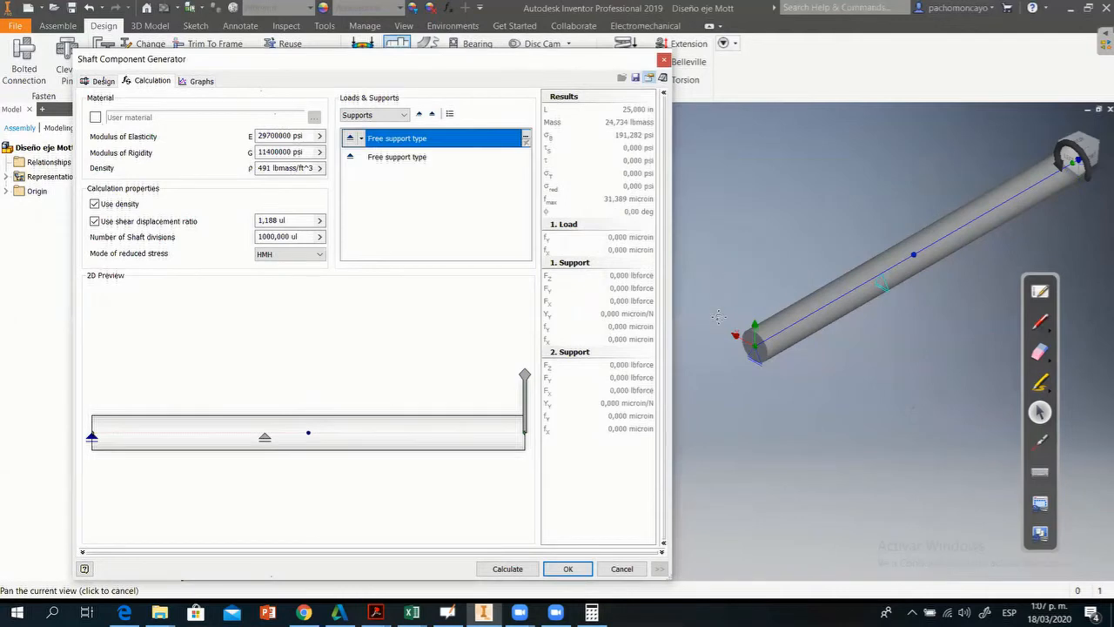
Set the torque load's distance from the middle of the section to -12.5 in.
double_click(525, 376)
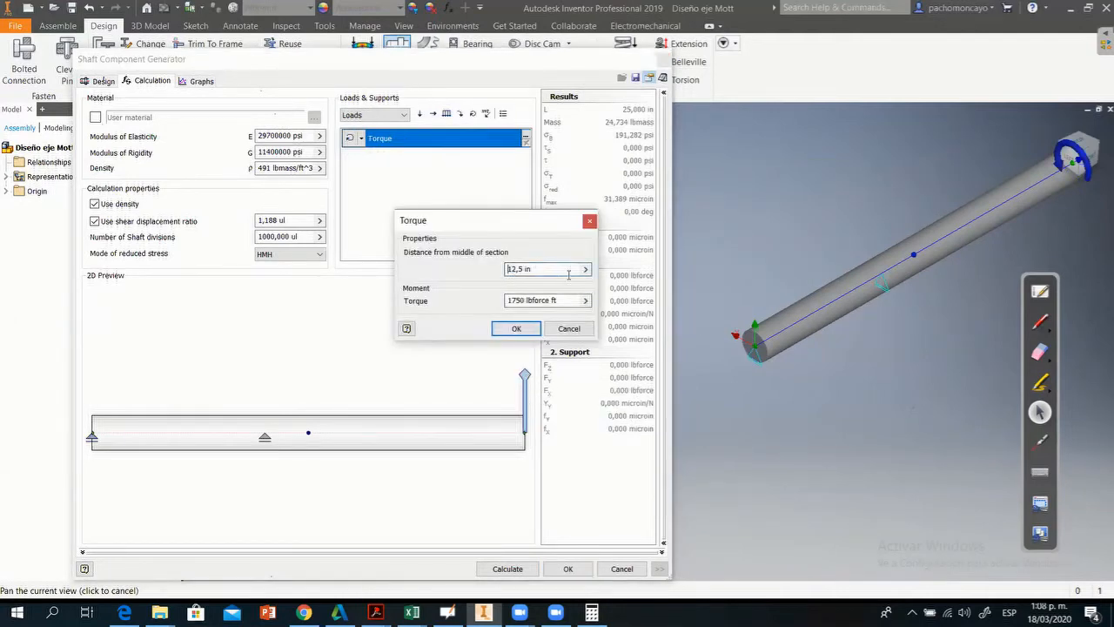
type("-")
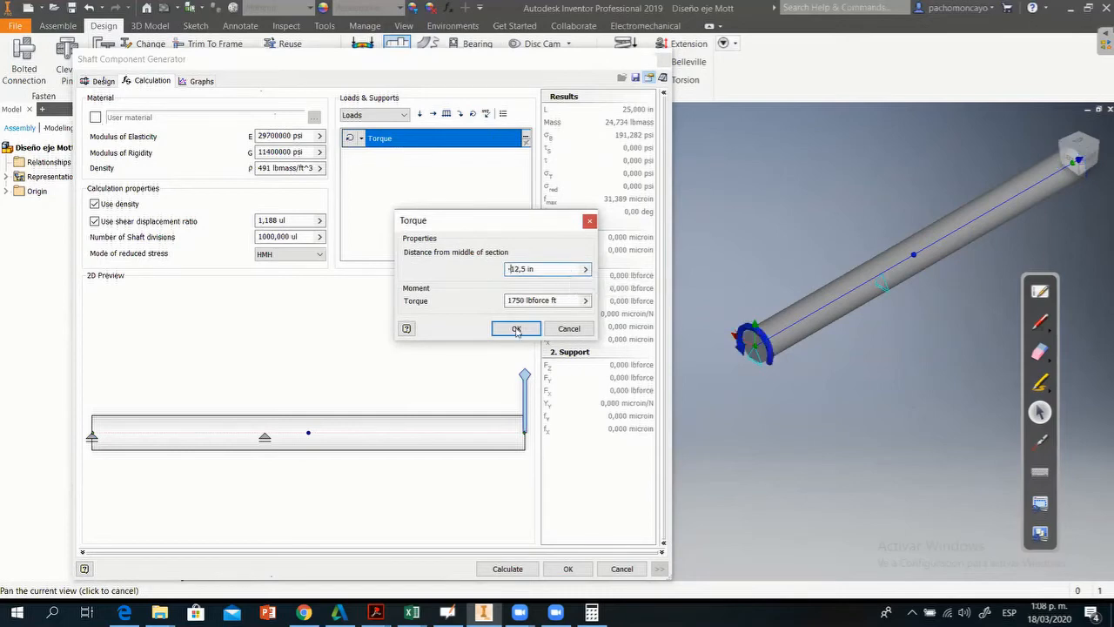
left_click(516, 329)
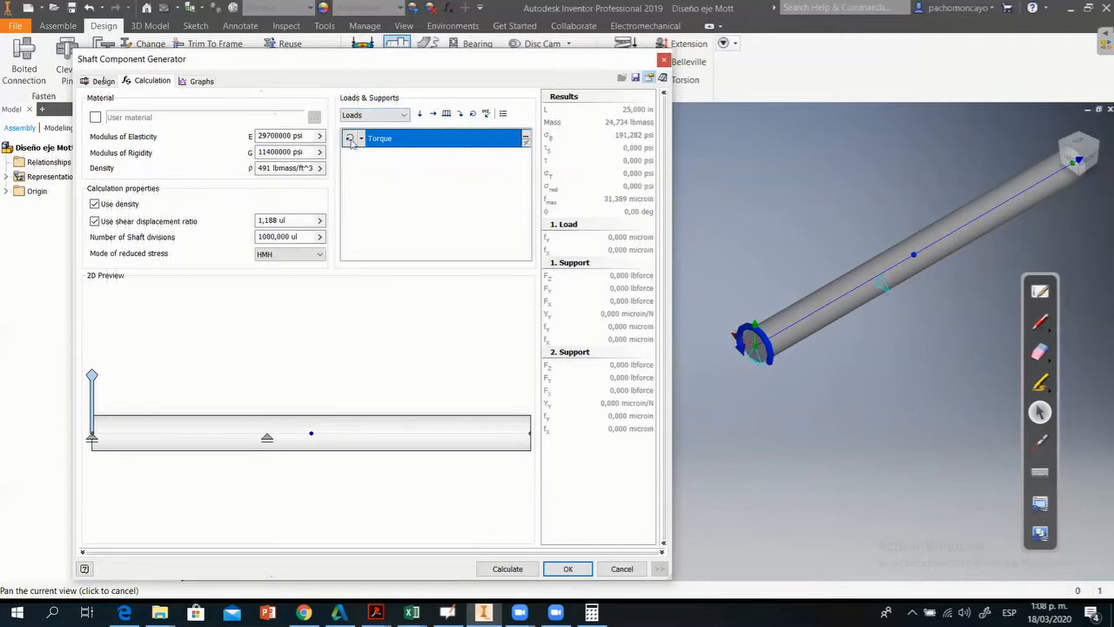
Set the end torque load to -1750 lbforce ft, and switch to the shaft problem PDF in Adobe Acrobat.
mouse_move(94, 377)
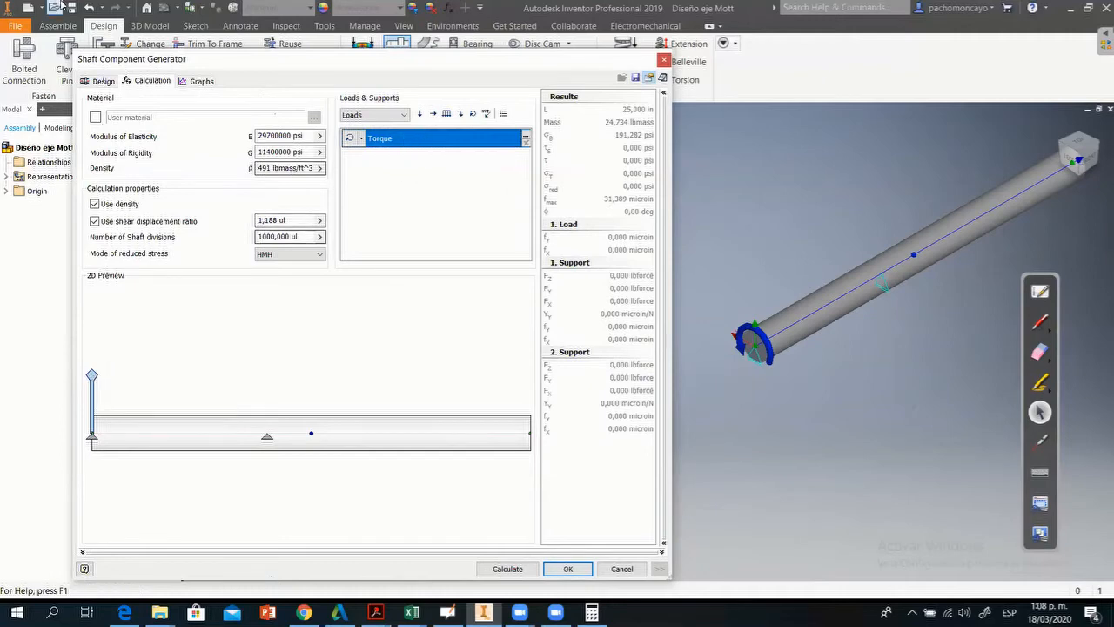
double_click(93, 376)
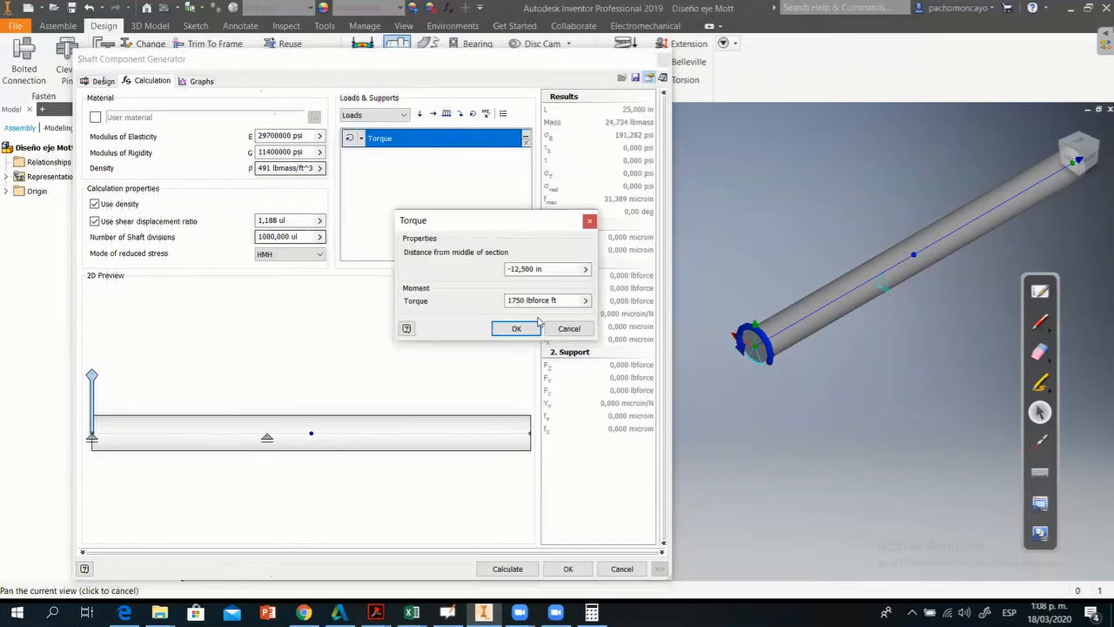
left_click(507, 300)
type("-")
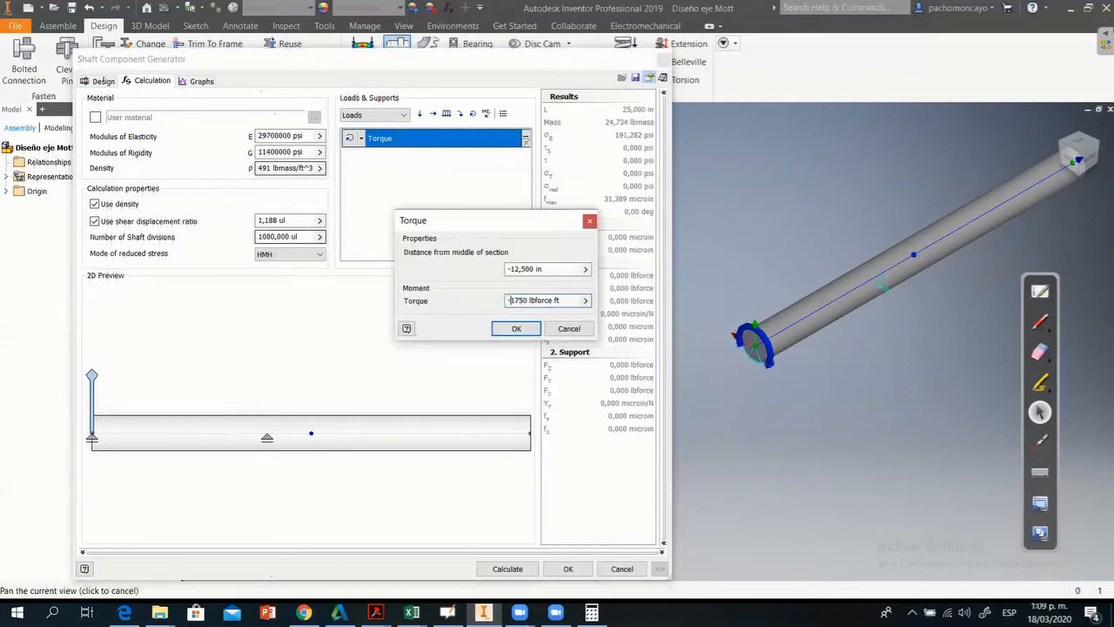
left_click(511, 326)
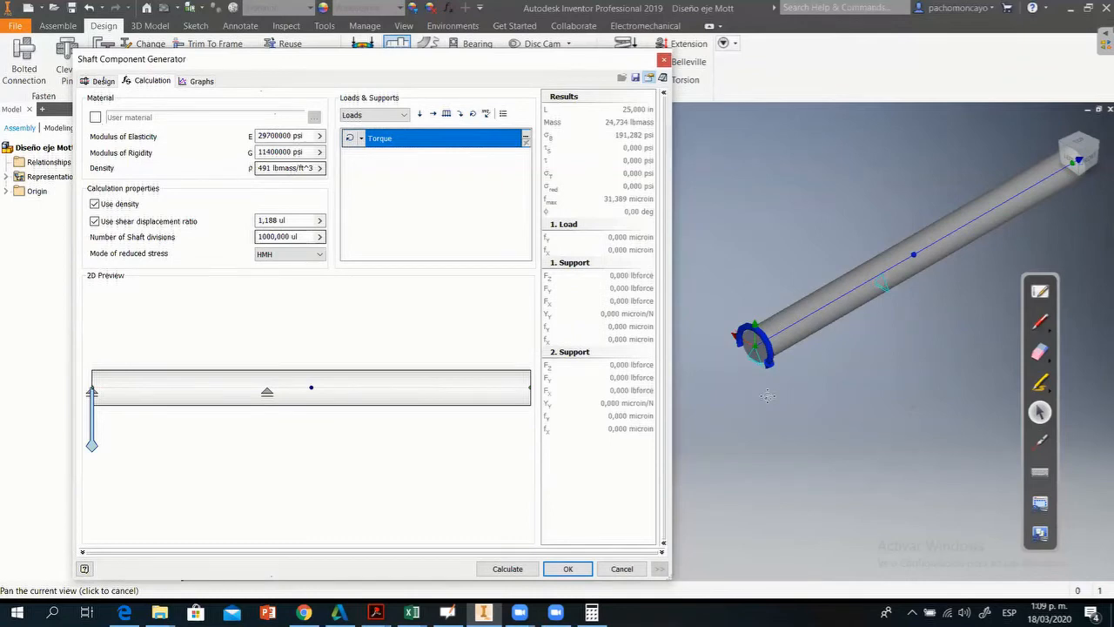
left_click(375, 613)
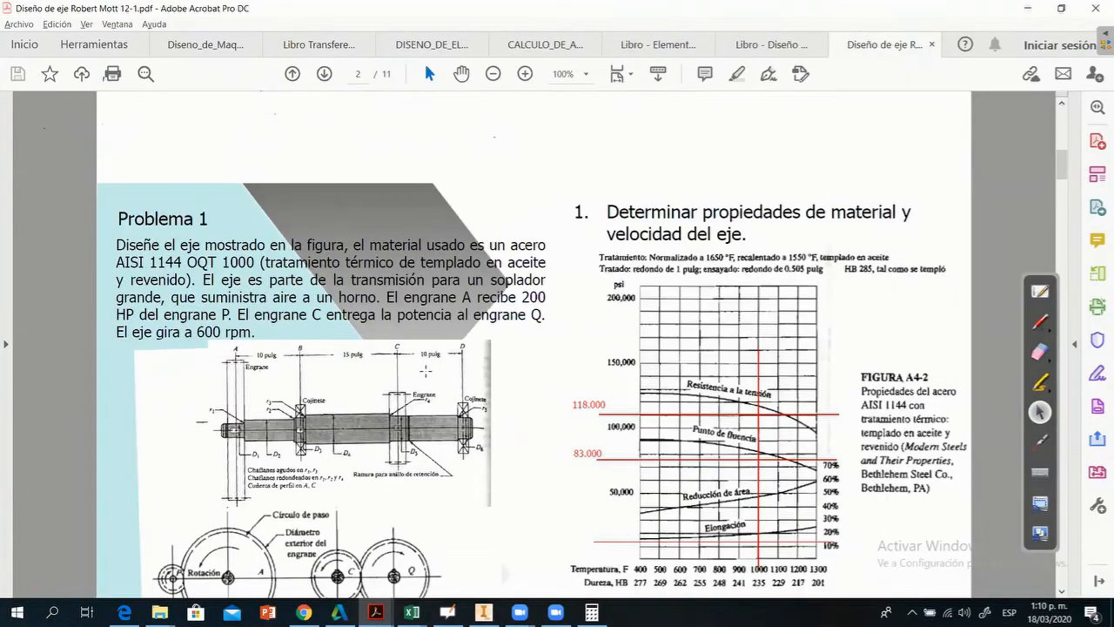
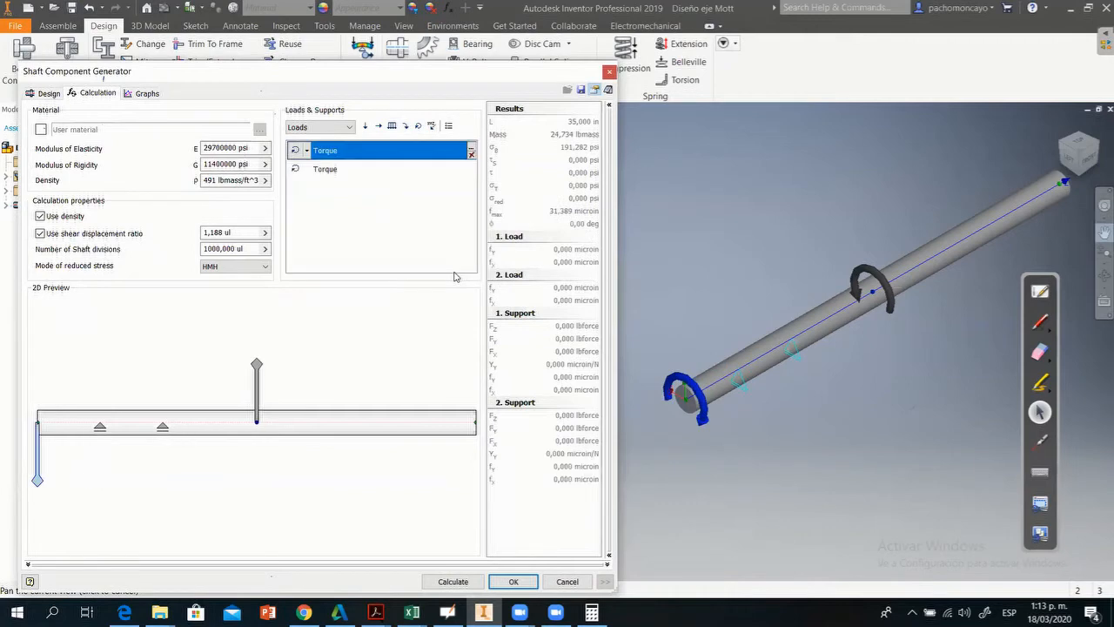
Move the free support nearest the torque-loaded end to the shaft's opposite end, and select the remaining support.
left_click(101, 428)
left_click_drag(100, 428, 470, 427)
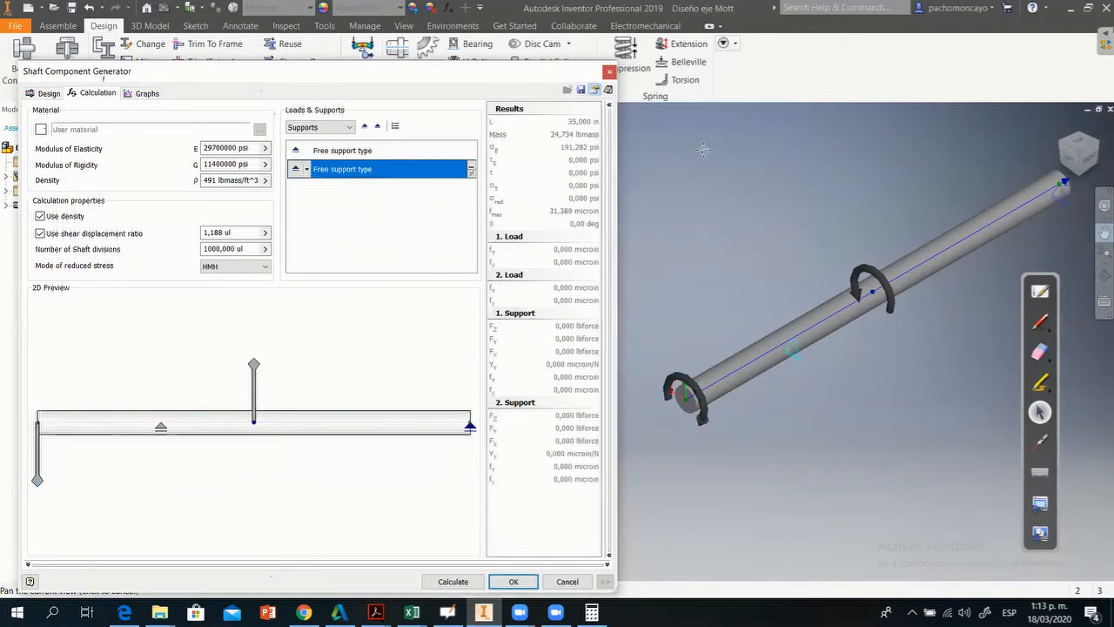
left_click(161, 428)
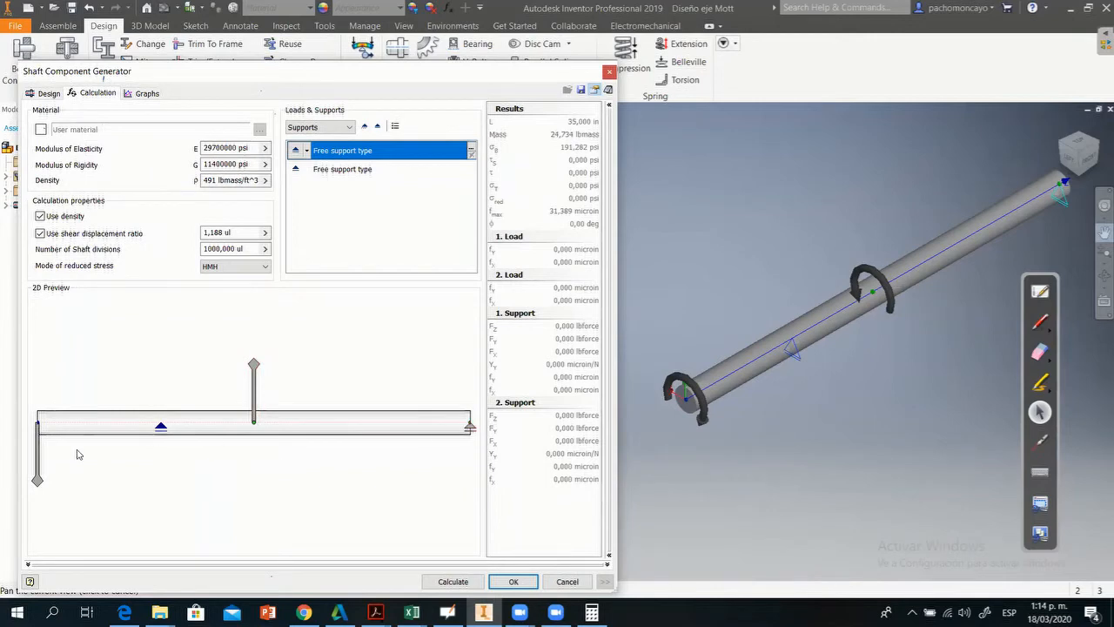
Set the second torque load's distance from the middle of the section to 7.5 in, and run the shaft calculation.
left_click(37, 453)
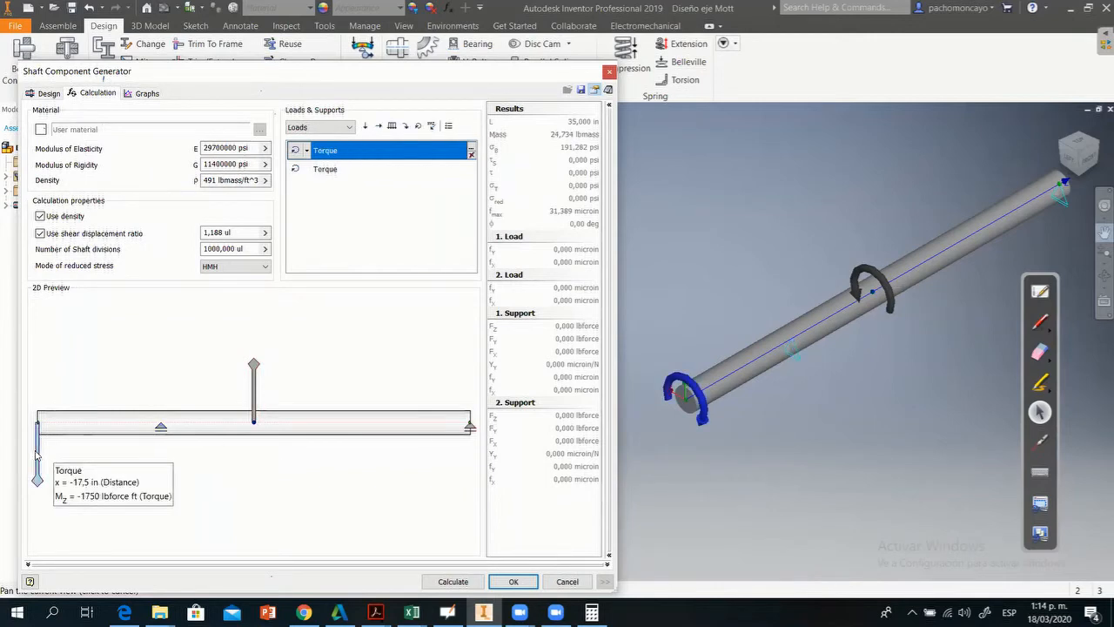
double_click(254, 367)
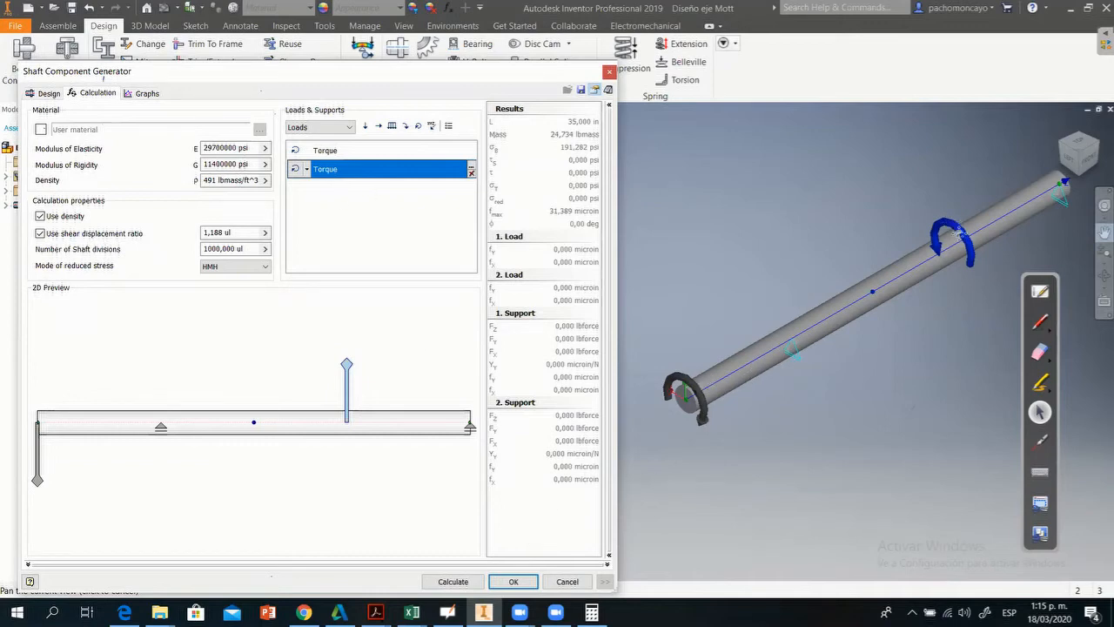
mouse_move(346, 366)
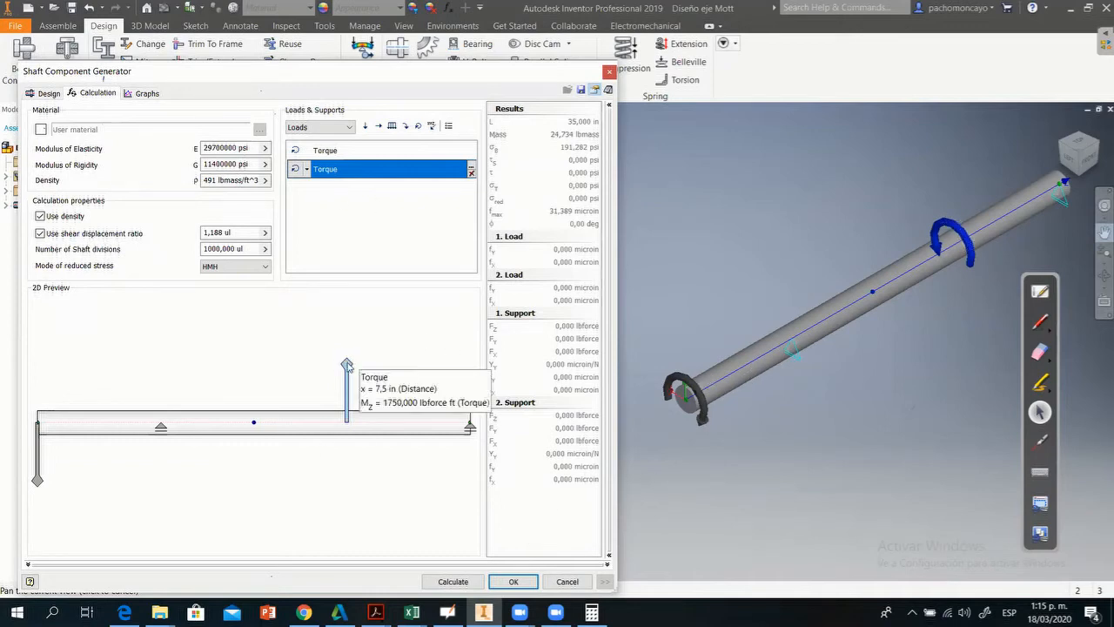
left_click(453, 582)
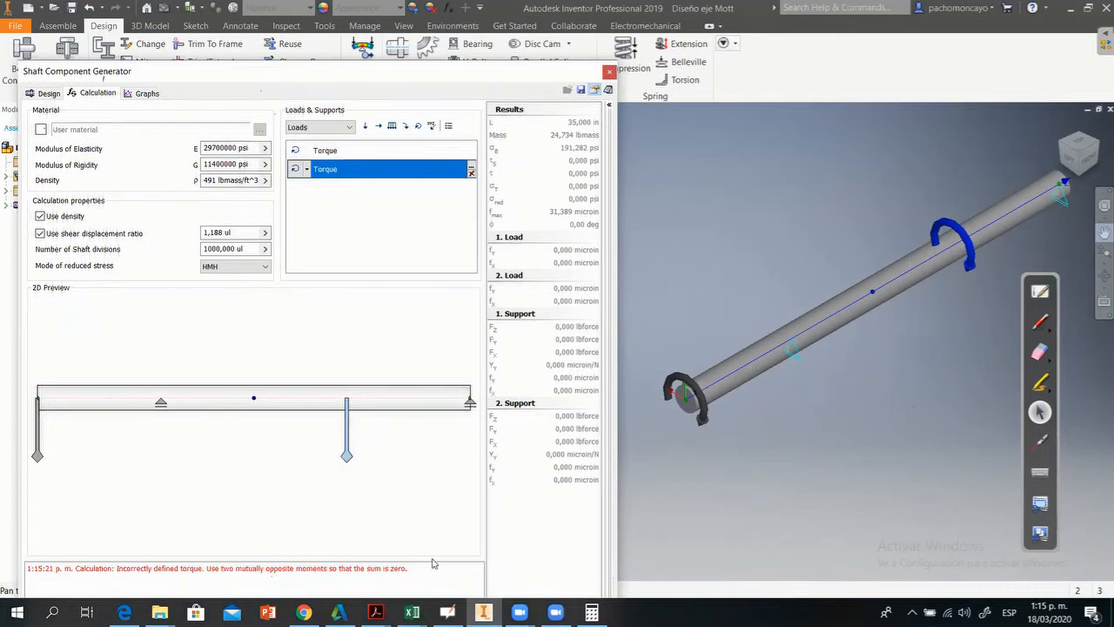
Set the second torque load, 7.5 in from the middle of the section, to 1750 lbforce ft.
mouse_move(351, 455)
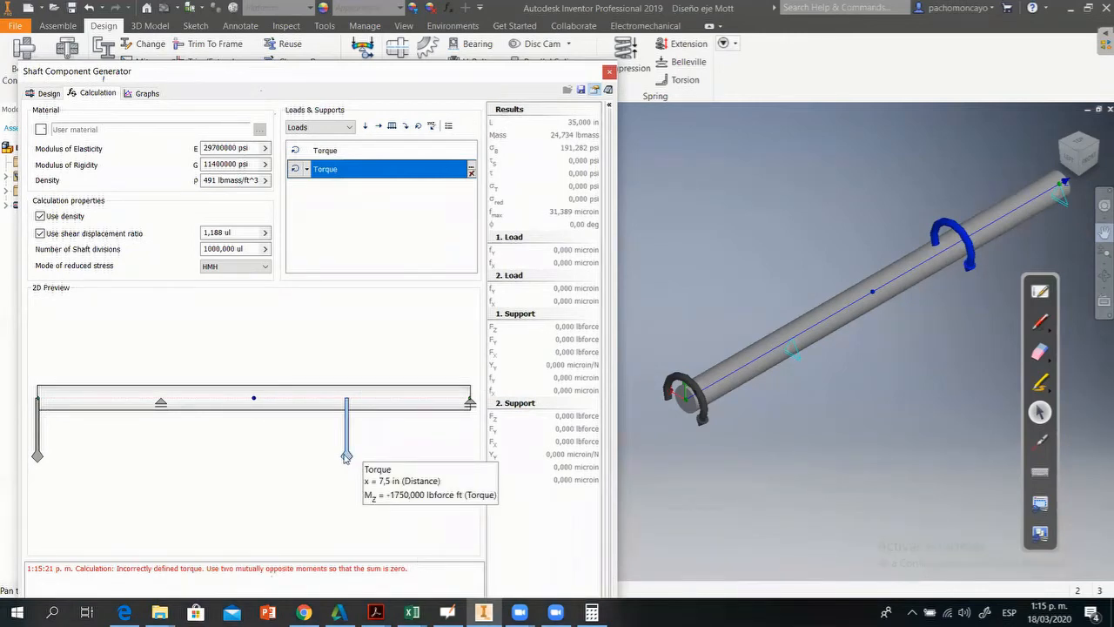
double_click(346, 454)
left_click(507, 301)
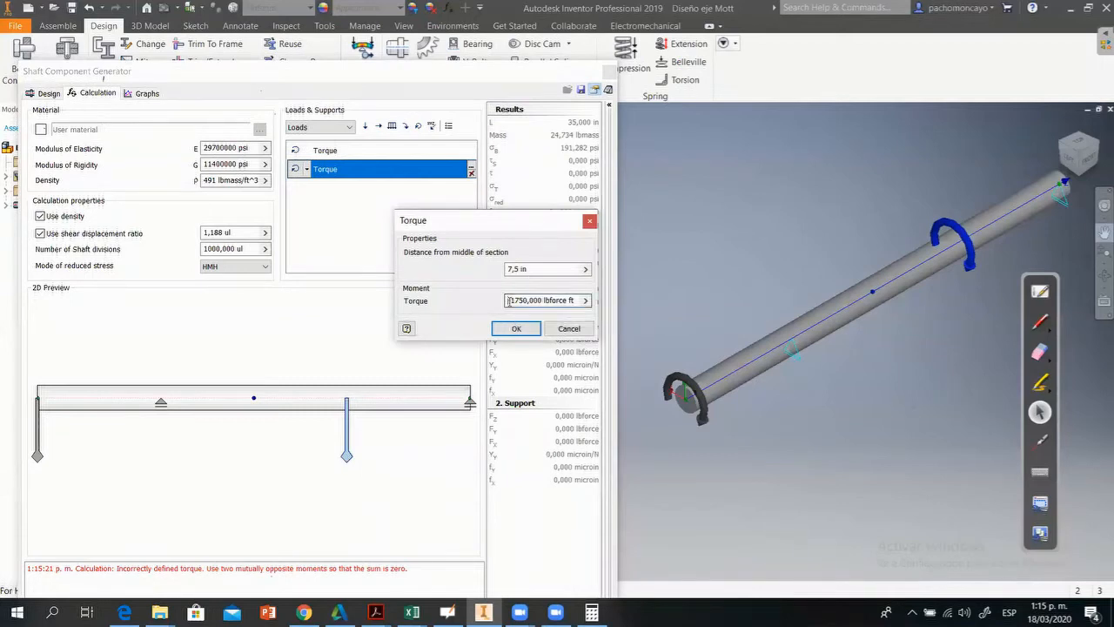
type("-")
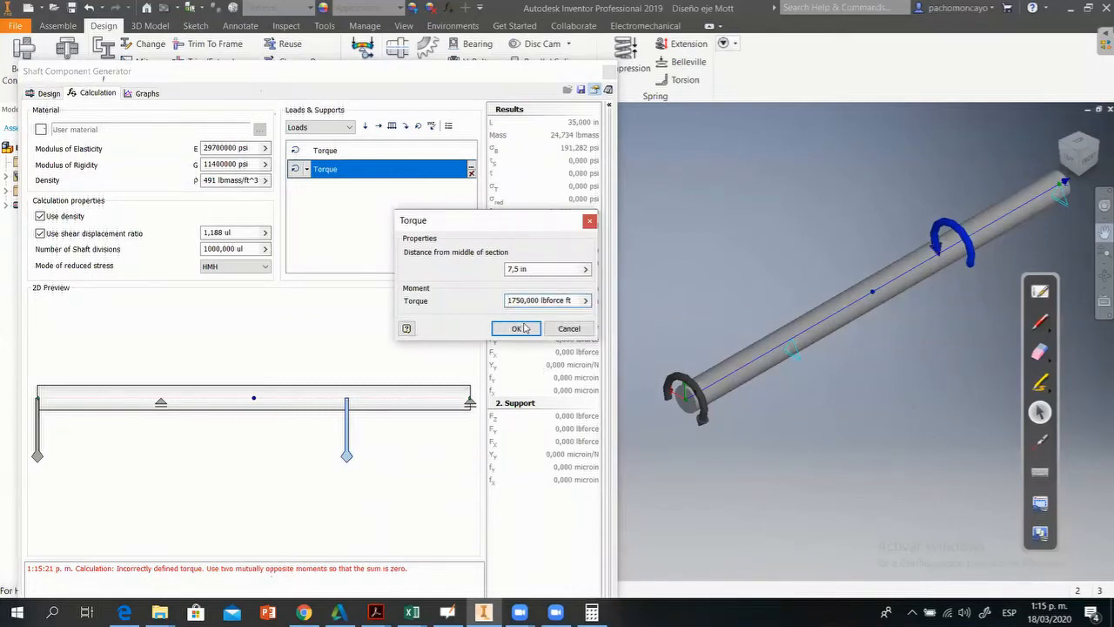
left_click(516, 328)
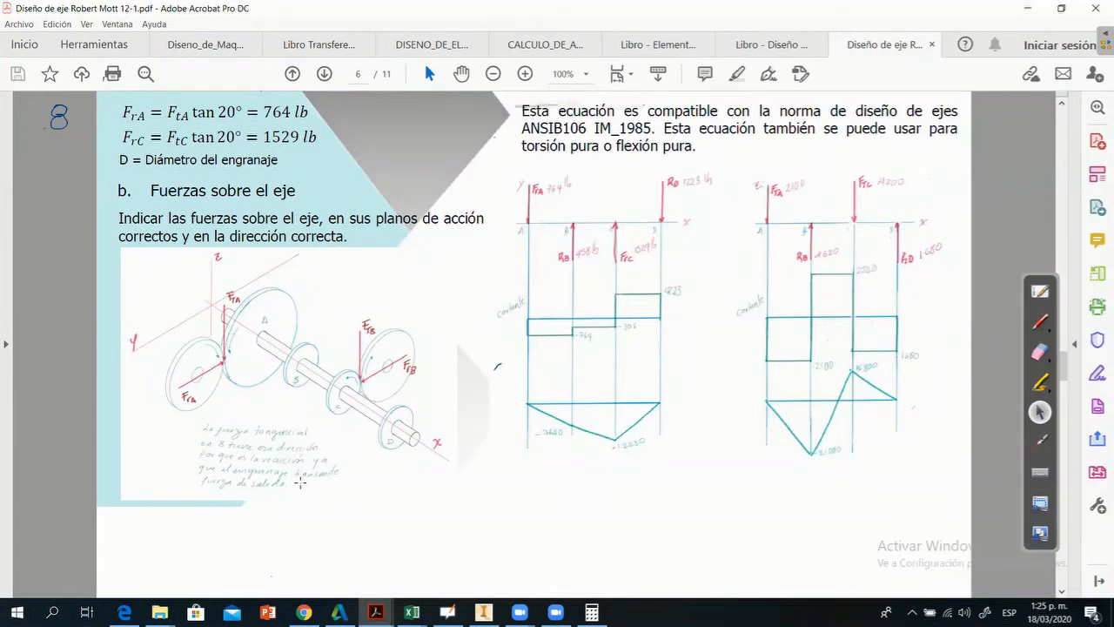
Circle the radial forces FrA and FrB on the gear force diagram in the PDF with the annotation pen.
scroll(299, 447, "up", 3)
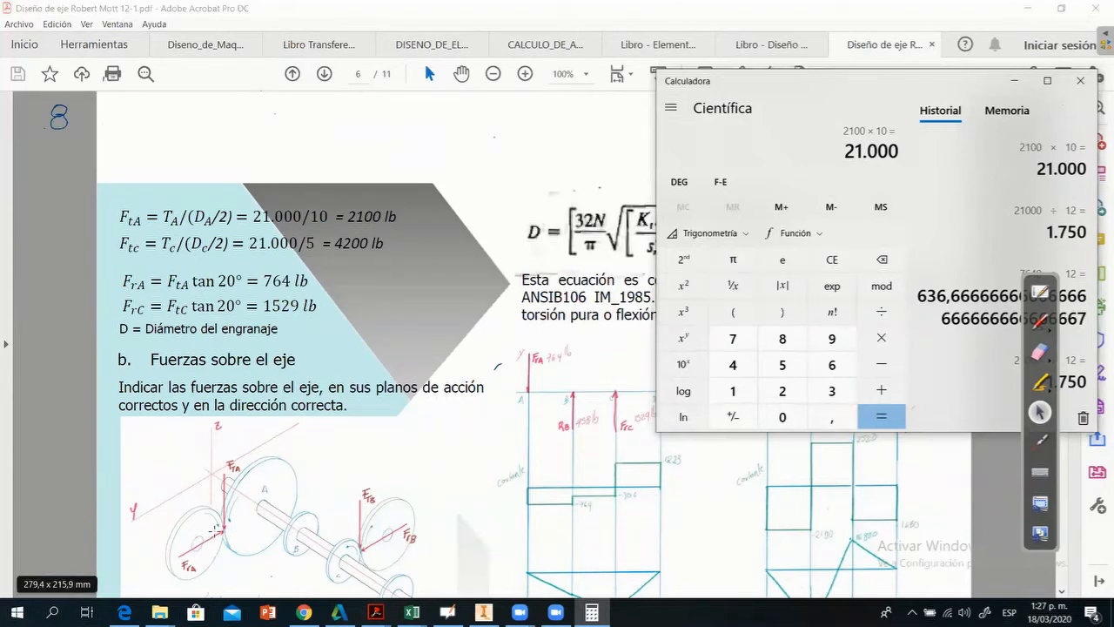
left_click(213, 536)
left_click(1040, 322)
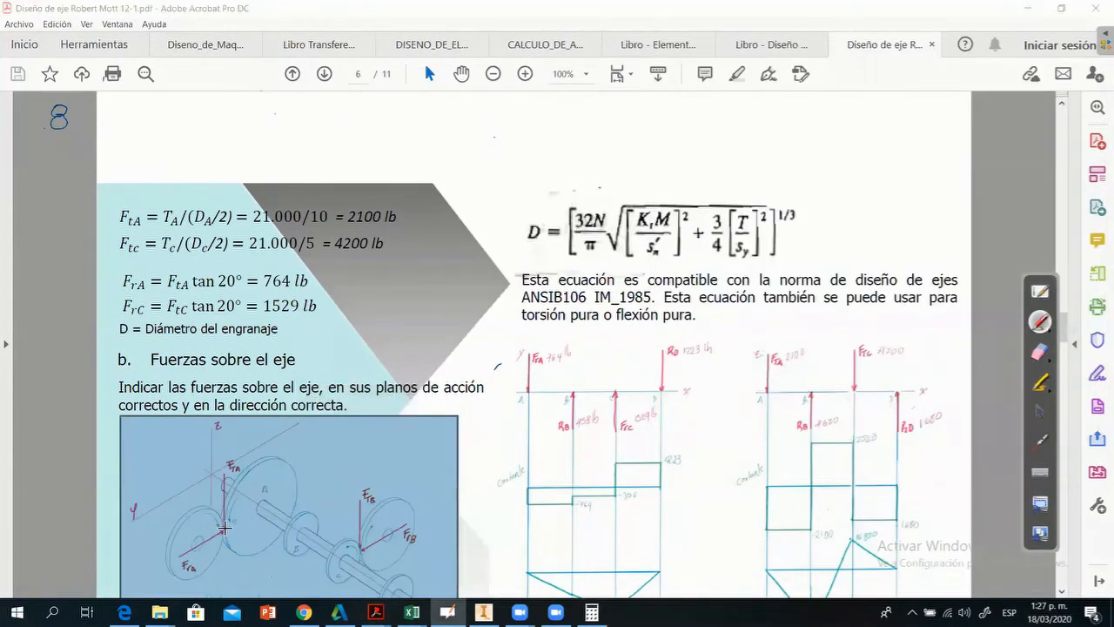
mouse_move(225, 526)
left_mouse_down()
mouse_move(177, 546)
mouse_move(228, 525)
mouse_move(228, 547)
mouse_move(199, 567)
left_mouse_up()
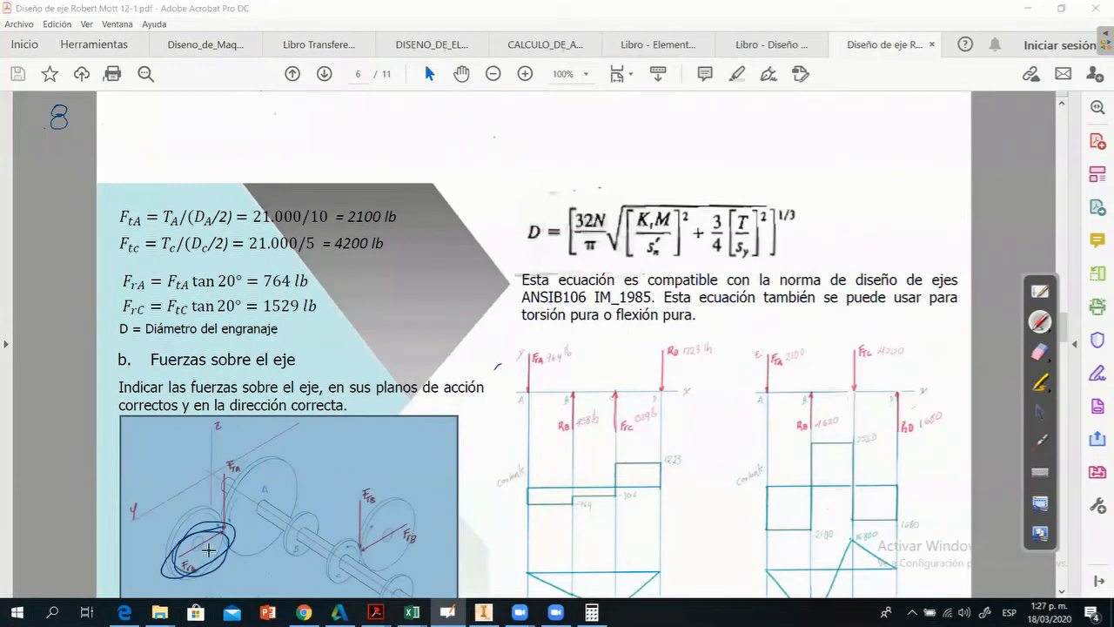
mouse_move(396, 510)
left_mouse_down()
mouse_move(351, 536)
mouse_move(363, 524)
mouse_move(378, 549)
left_mouse_up()
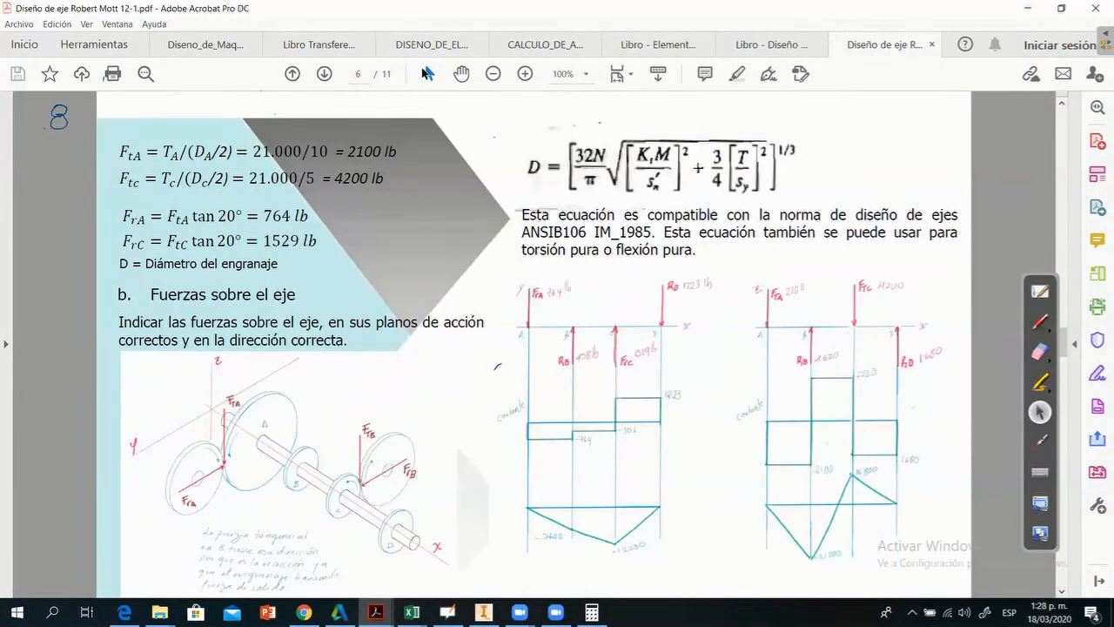
Trace the tangential force FtA on the gear diagram, and write and circle "T = 1750 lb ft" above it.
left_click(1039, 322)
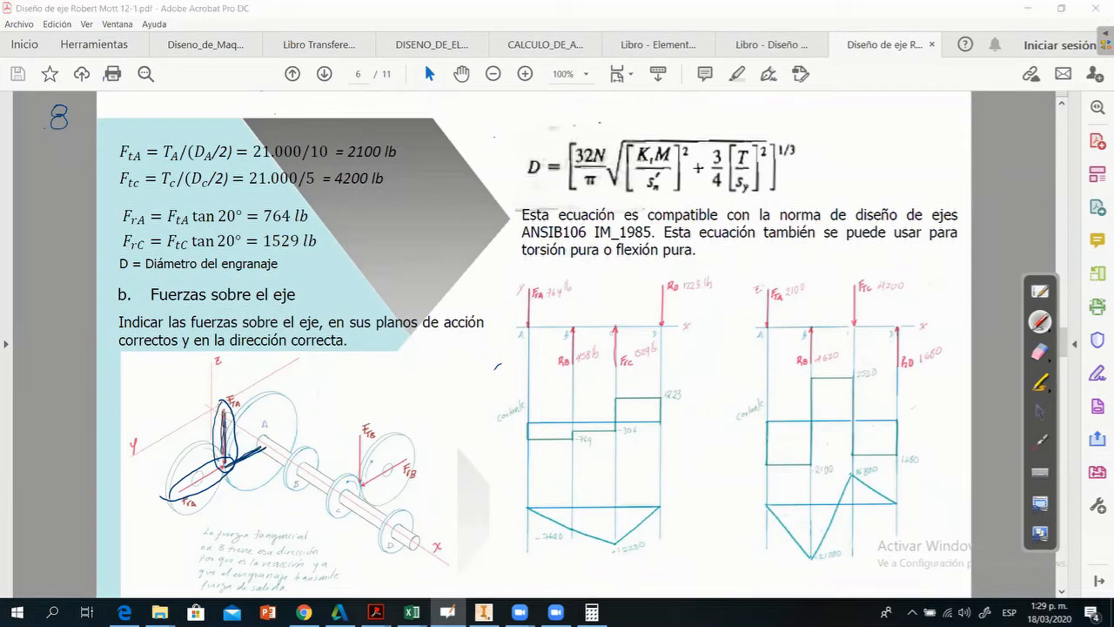
mouse_move(225, 414)
left_mouse_down()
mouse_move(224, 463)
mouse_move(226, 435)
left_mouse_up()
left_click_drag(280, 378, 281, 392)
left_click_drag(269, 378, 319, 385)
left_click_drag(324, 371, 336, 381)
mouse_move(347, 371)
left_mouse_down()
mouse_move(342, 381)
mouse_move(366, 379)
left_mouse_up()
mouse_move(372, 364)
left_mouse_down()
mouse_move(374, 380)
mouse_move(386, 370)
mouse_move(388, 380)
left_mouse_up()
left_click_drag(385, 370, 394, 370)
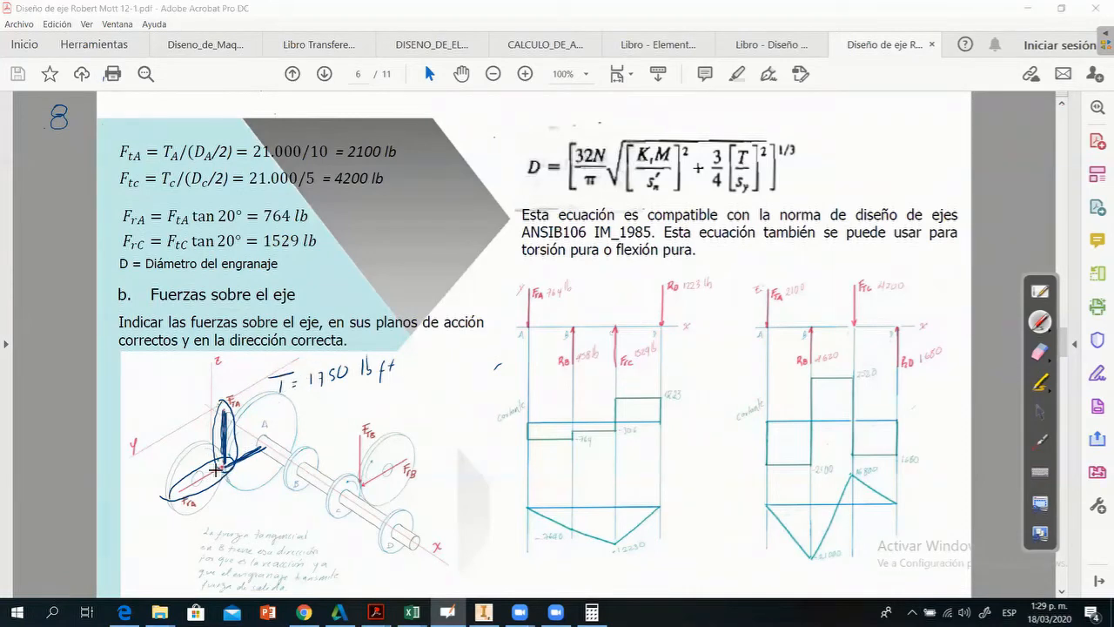
mouse_move(402, 357)
left_mouse_down()
mouse_move(375, 347)
mouse_move(287, 382)
mouse_move(313, 348)
left_mouse_up()
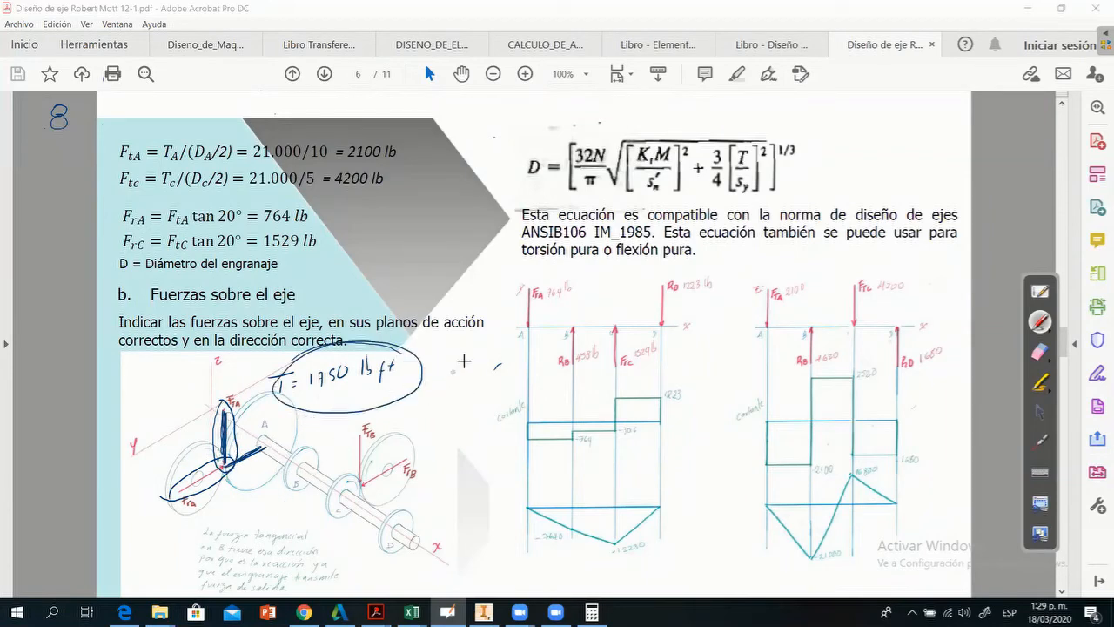
Sketch a beam and its downward bending beside the circled torque note with the annotation pen.
left_click_drag(390, 384, 474, 388)
left_click_drag(394, 406, 484, 408)
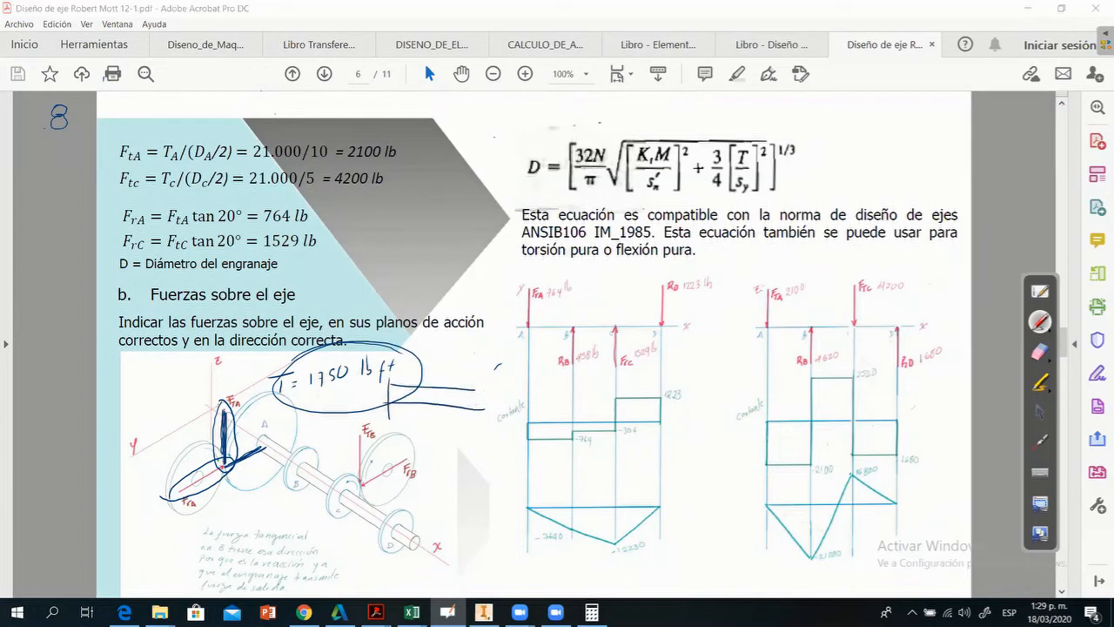
left_click_drag(409, 391, 484, 419)
left_click_drag(414, 403, 471, 430)
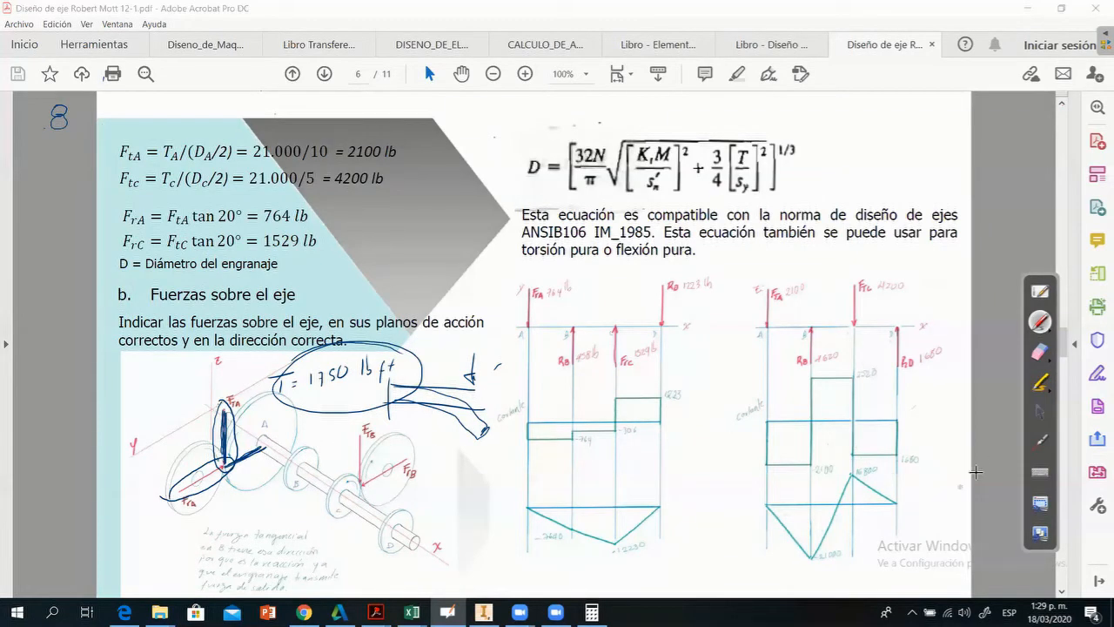
Erase the handwritten annotations from the PDF page and return to the normal pointer.
left_click(1040, 354)
mouse_move(477, 366)
left_mouse_down()
mouse_move(471, 399)
mouse_move(382, 409)
mouse_move(326, 391)
mouse_move(277, 343)
mouse_move(170, 489)
mouse_move(292, 427)
mouse_move(190, 402)
mouse_move(79, 121)
mouse_move(63, 264)
left_mouse_up()
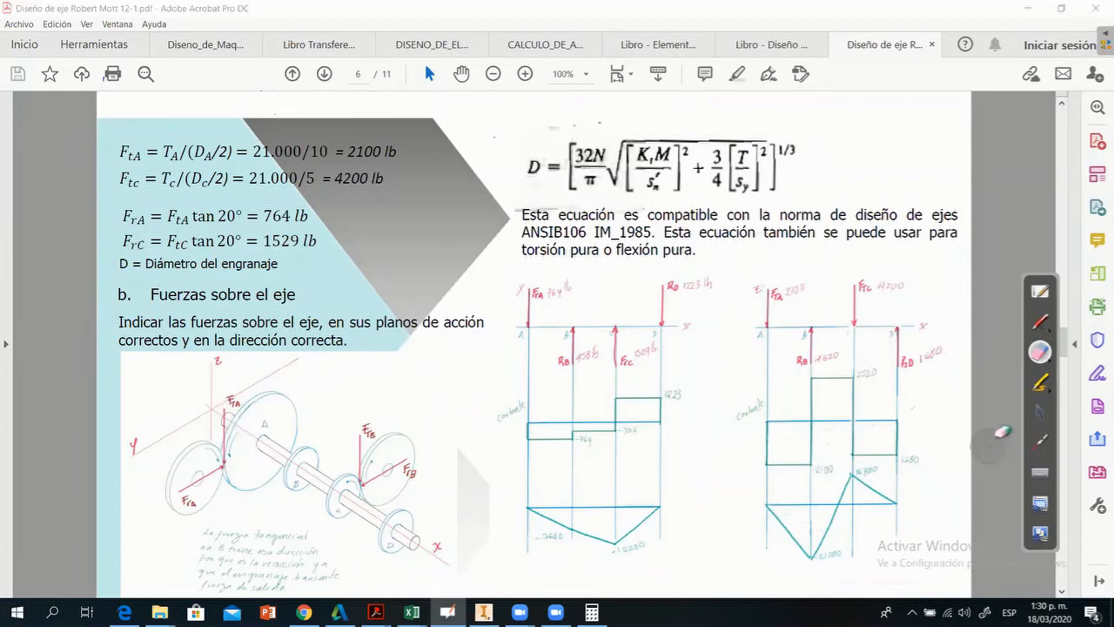
left_click(1040, 412)
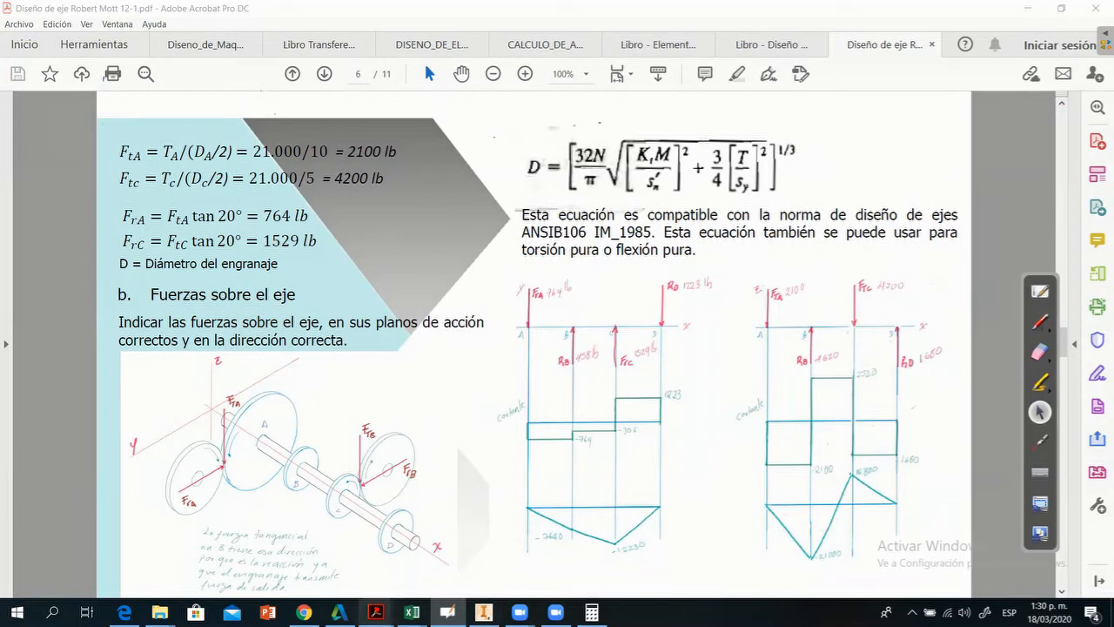
Switch to Inventor and add a radial force to the shaft at 17.5 in from the middle of the section.
left_click(484, 612)
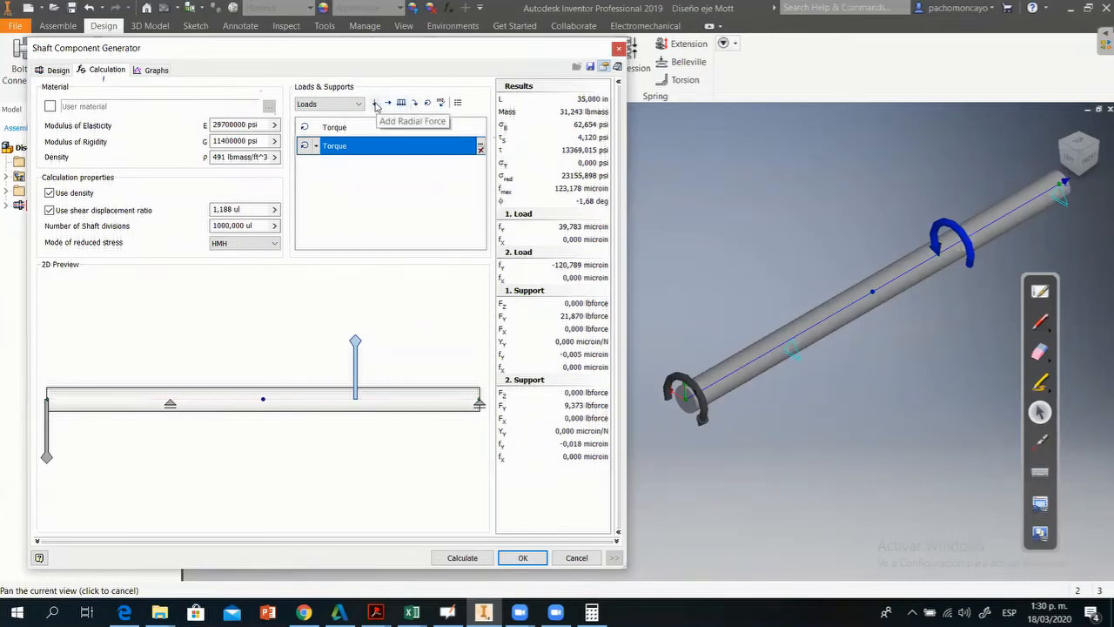
left_click(375, 104)
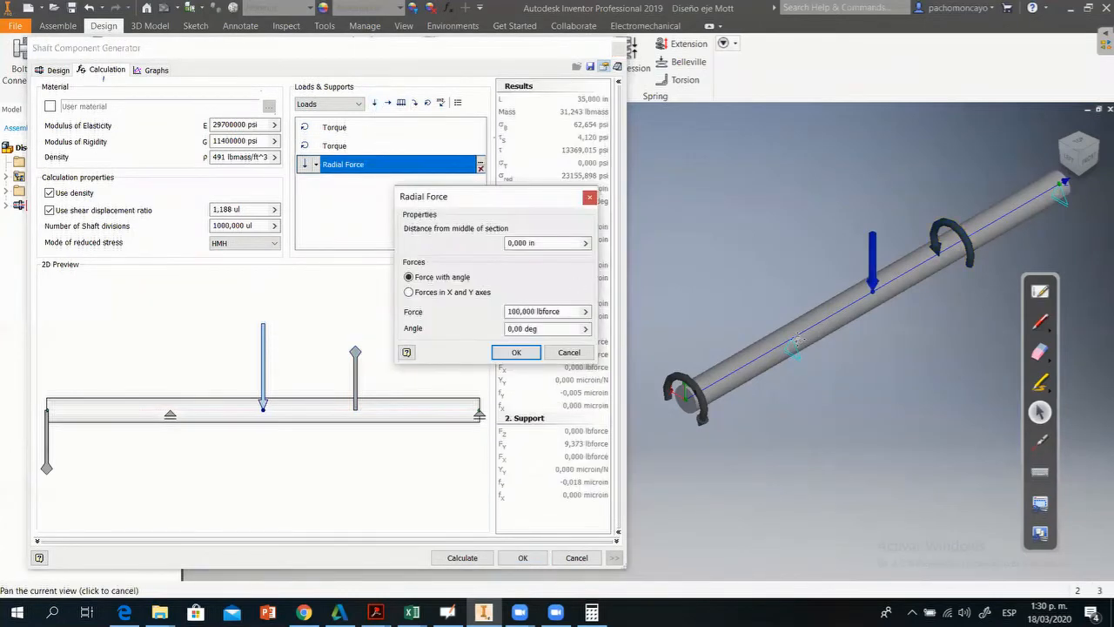
left_click_drag(546, 243, 489, 240)
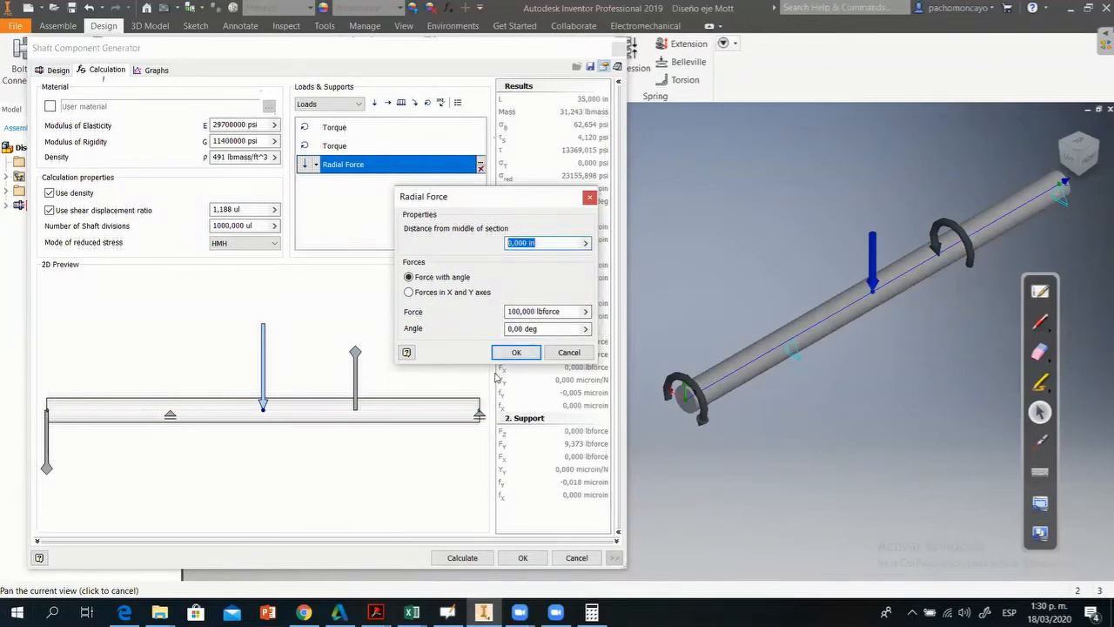
type("17.5")
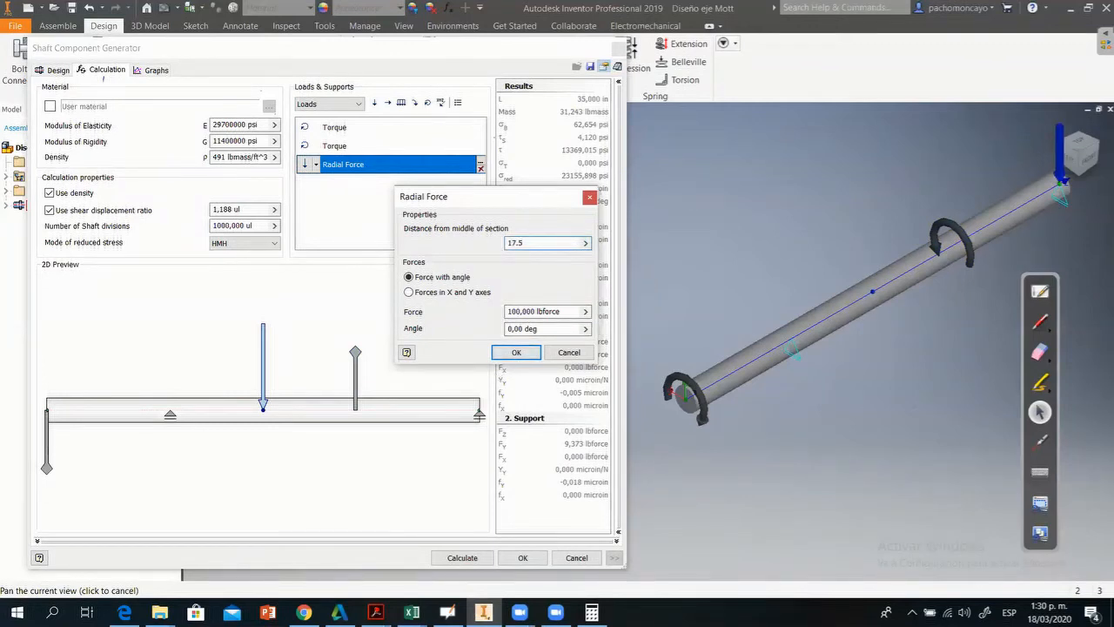
key("Return")
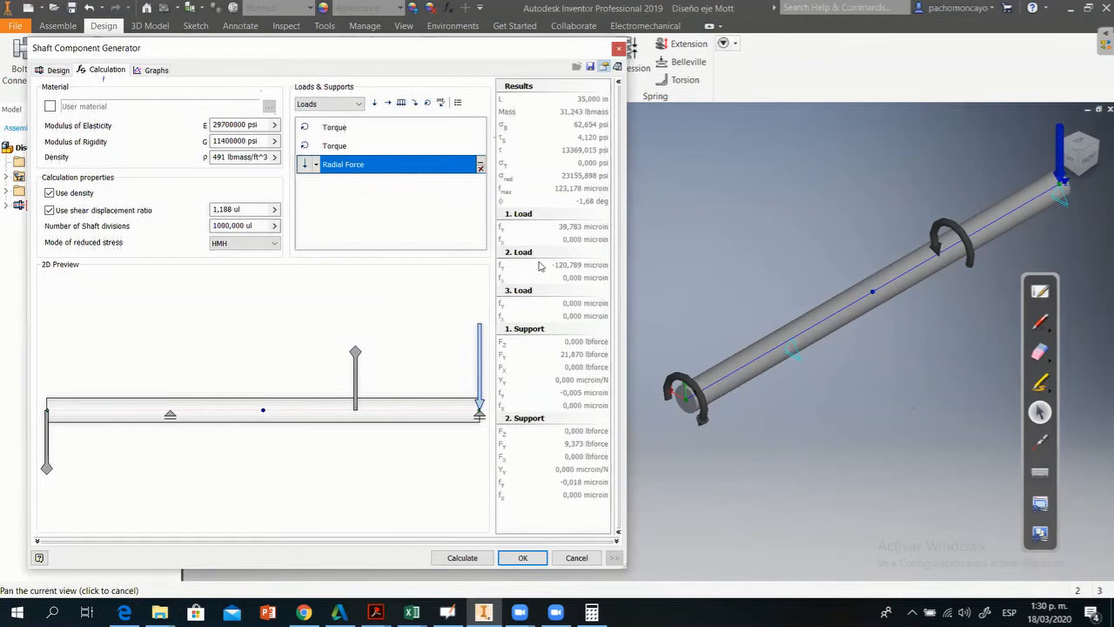
Set the radial force's distance from the middle of the section to -17.5 in.
double_click(366, 164)
left_click(526, 242)
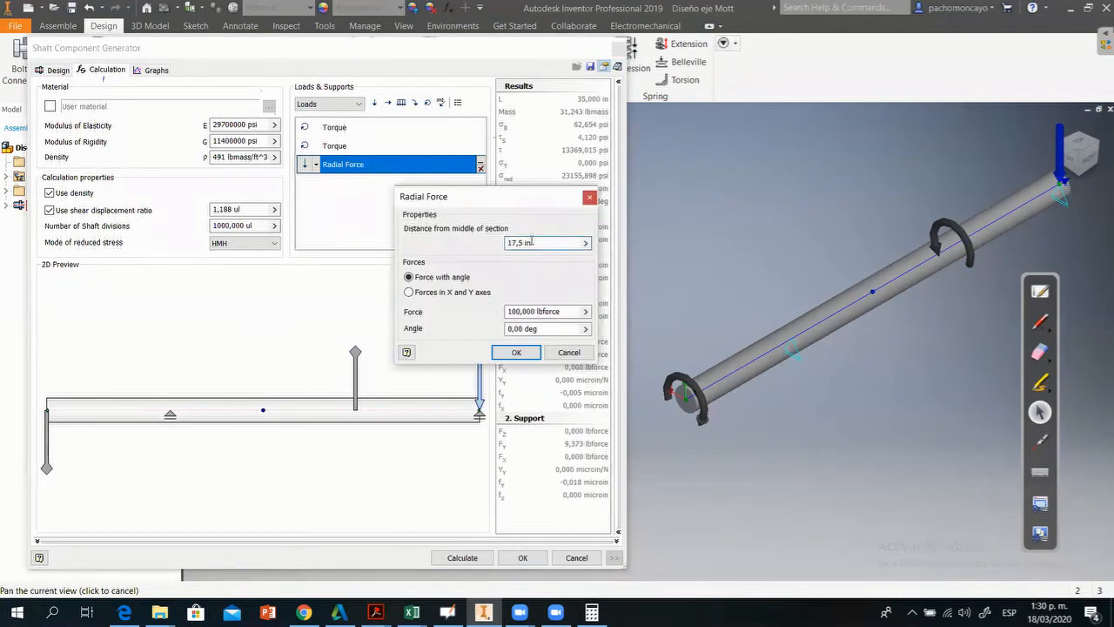
key("Home")
type("-")
key("Return")
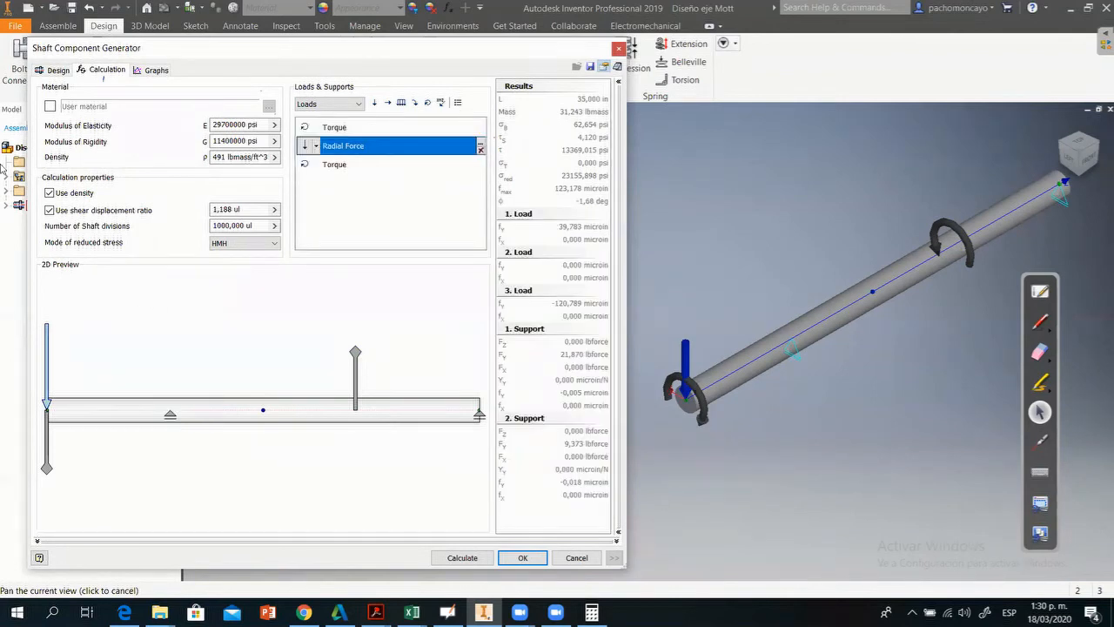
Set the magnitude of the radial force at -17.5 in to 764 lbforce.
double_click(48, 353)
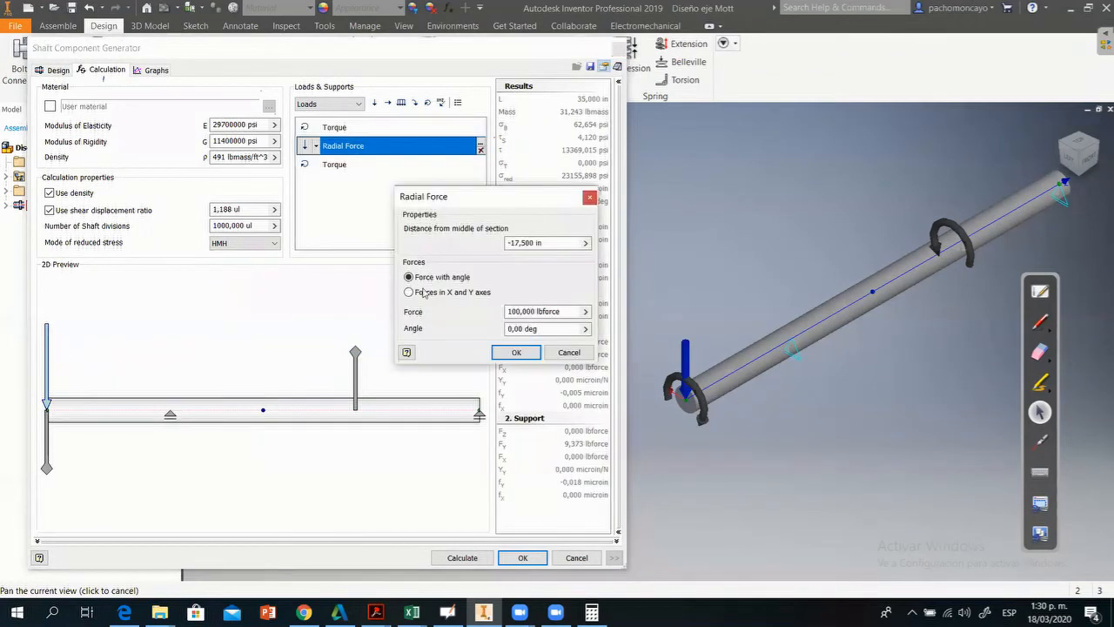
triple_click(546, 311)
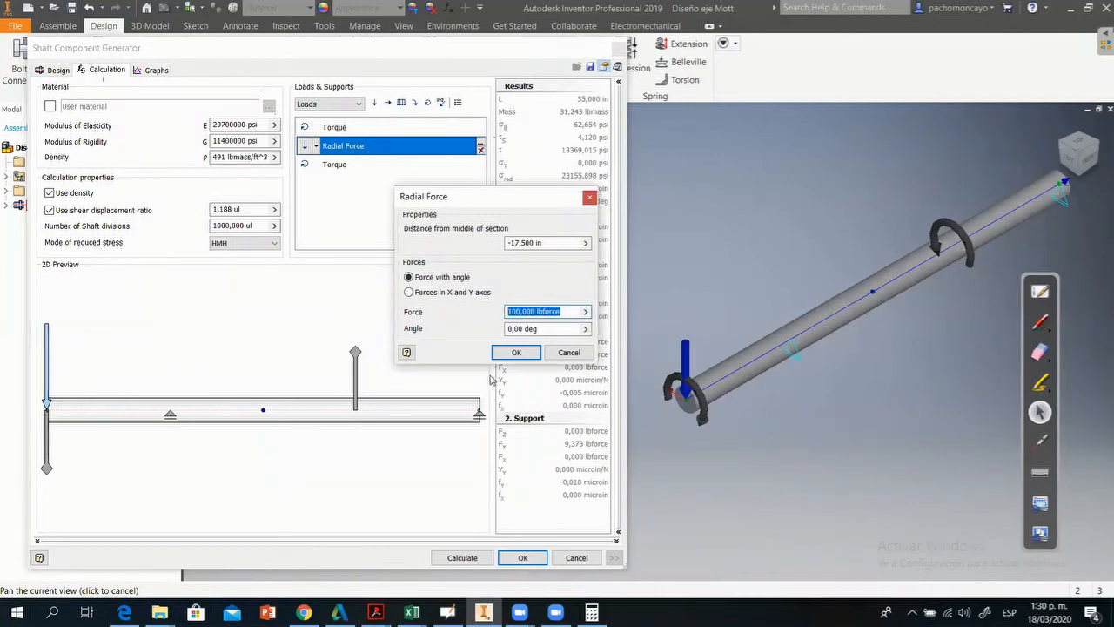
type("764")
left_click(516, 352)
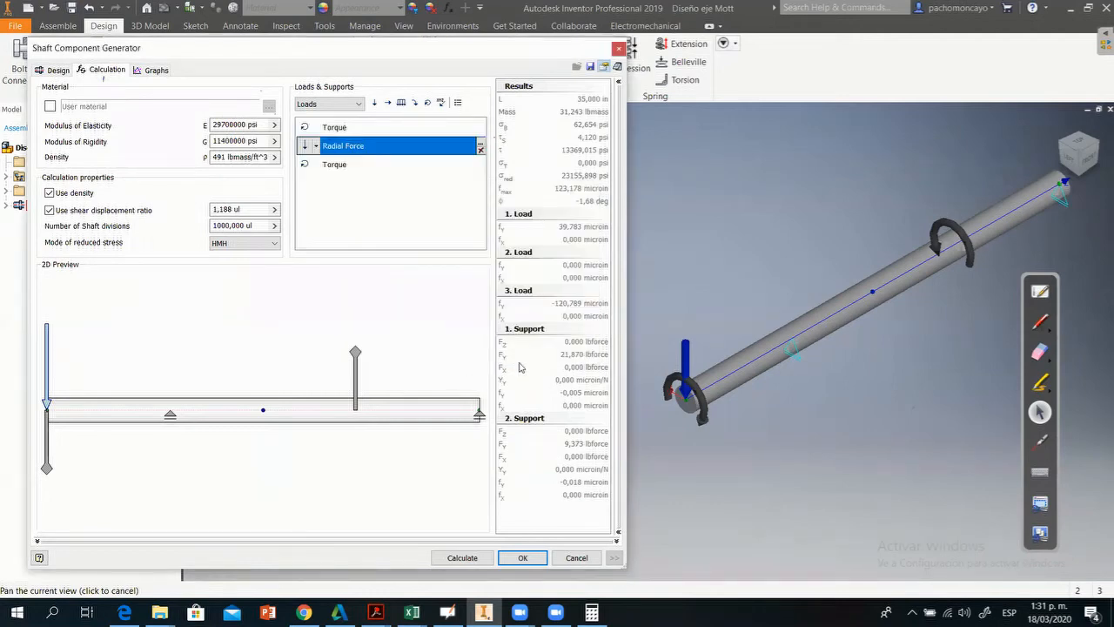
Add a second radial force to the shaft at 7.5 in from the middle of the section.
left_click(375, 102)
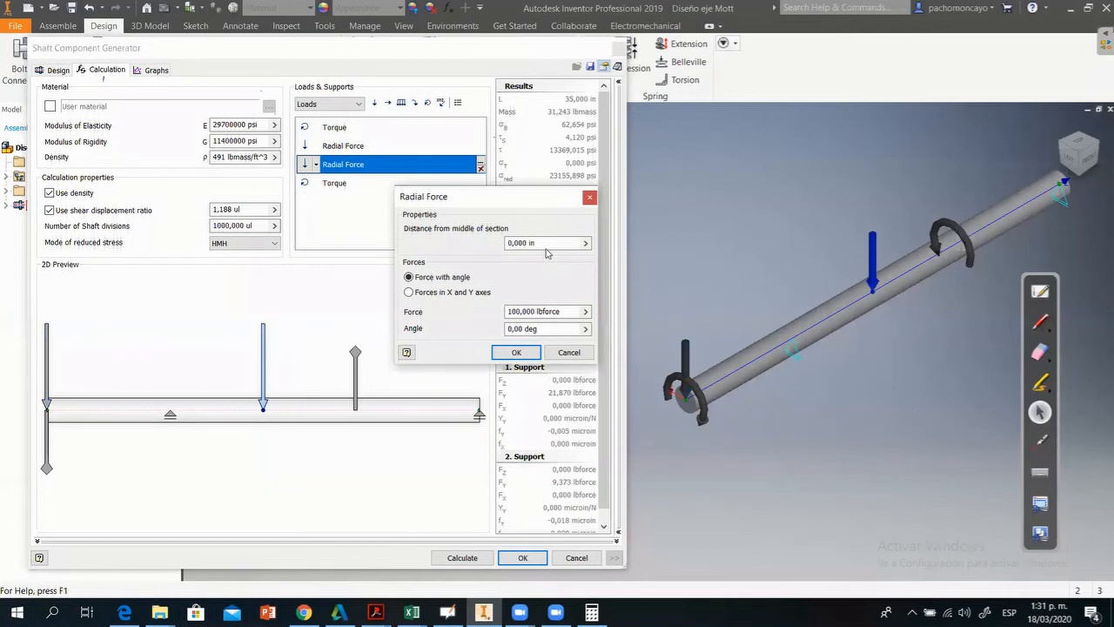
left_click_drag(547, 245, 474, 243)
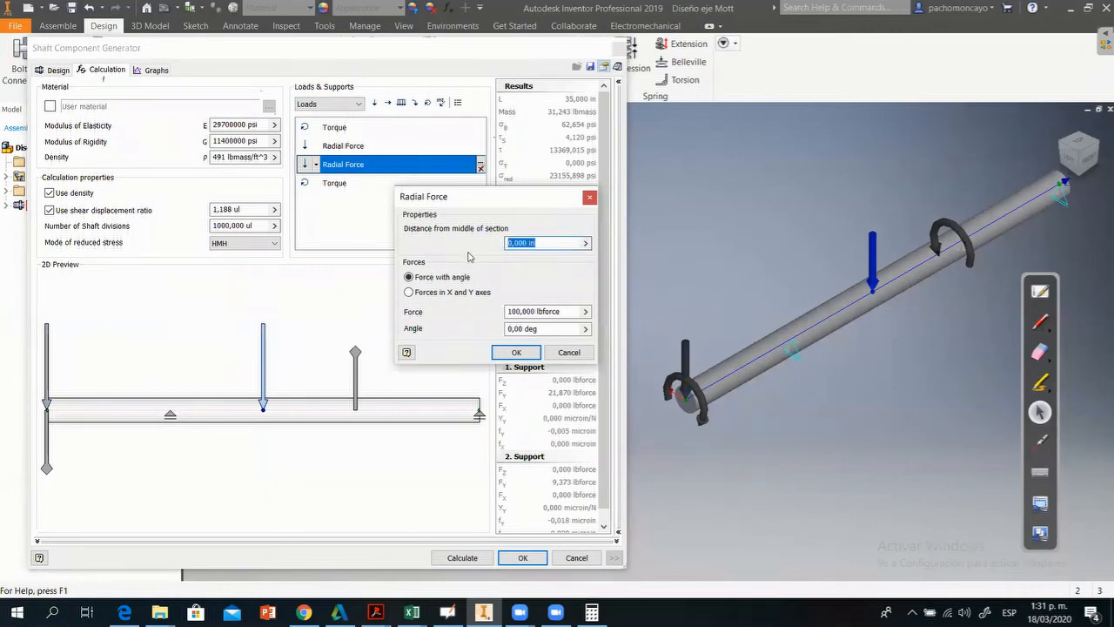
type("7,5")
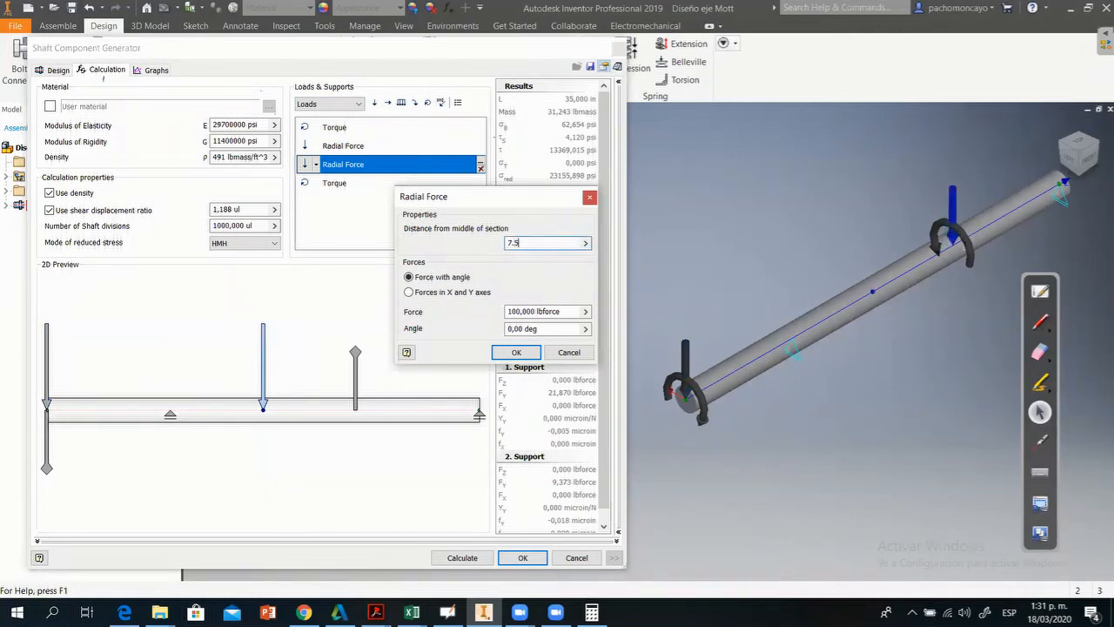
key("Return")
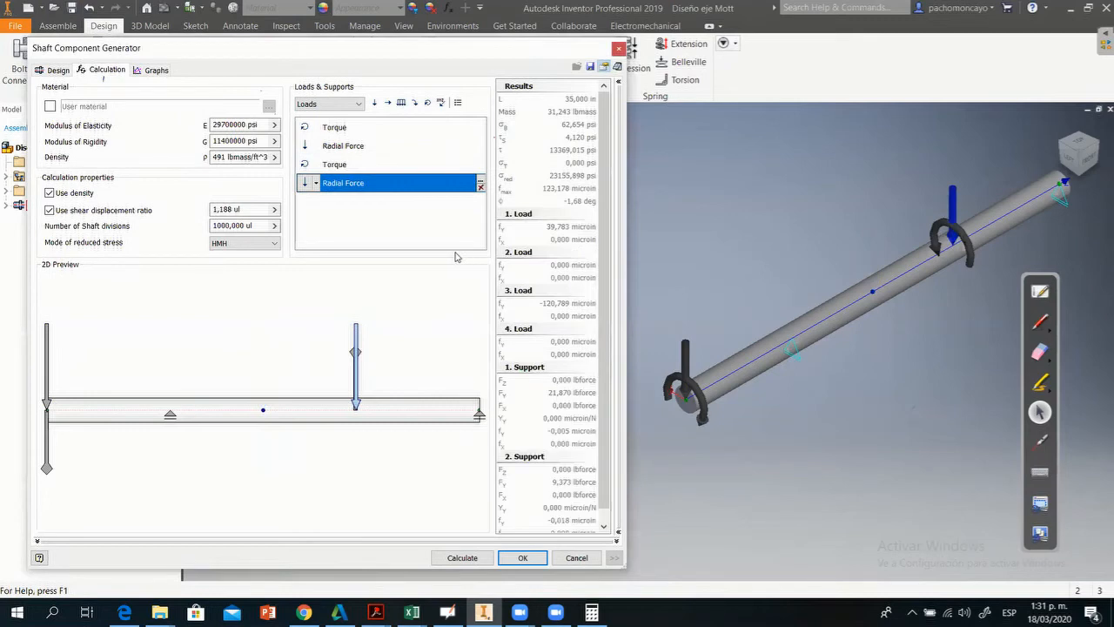
Set the magnitude of the radial force at 7.5 in to 1529 lbforce.
double_click(356, 403)
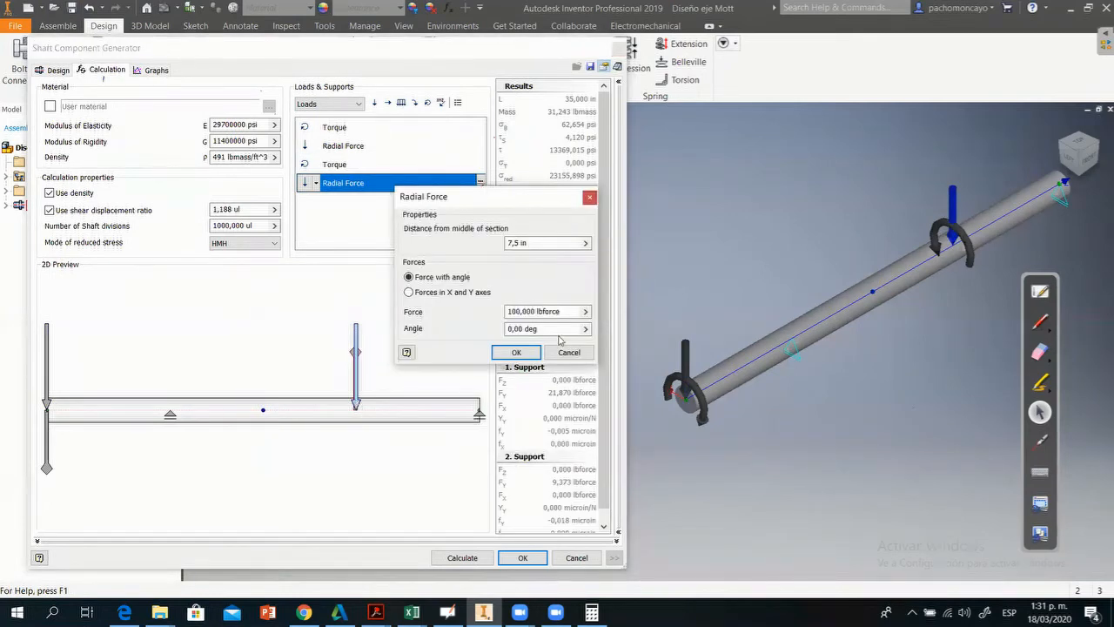
left_click(549, 310)
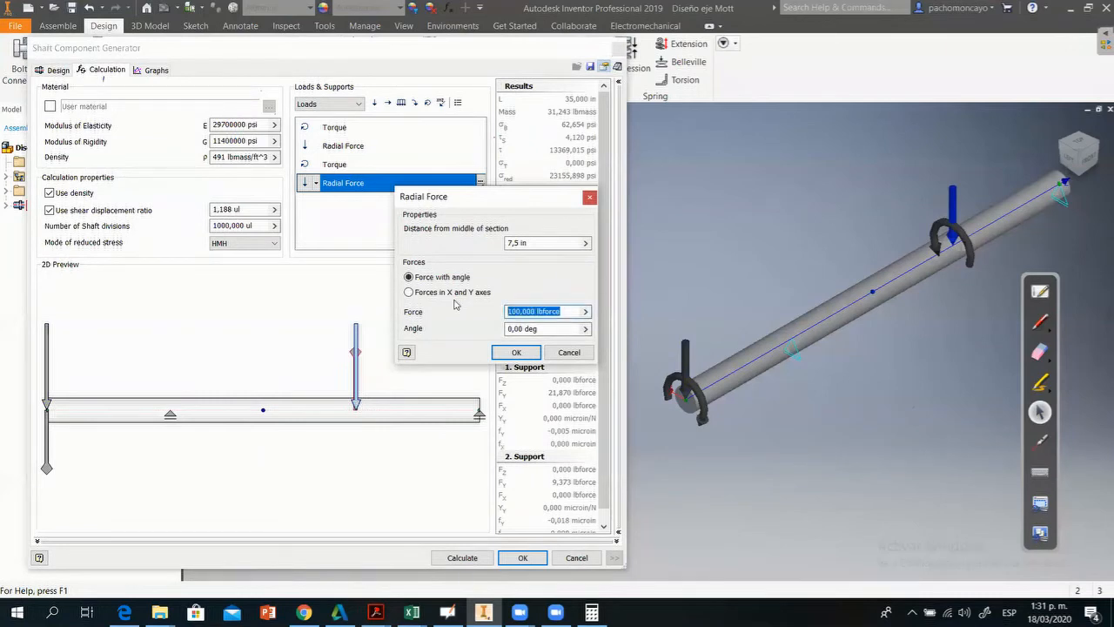
type("1529")
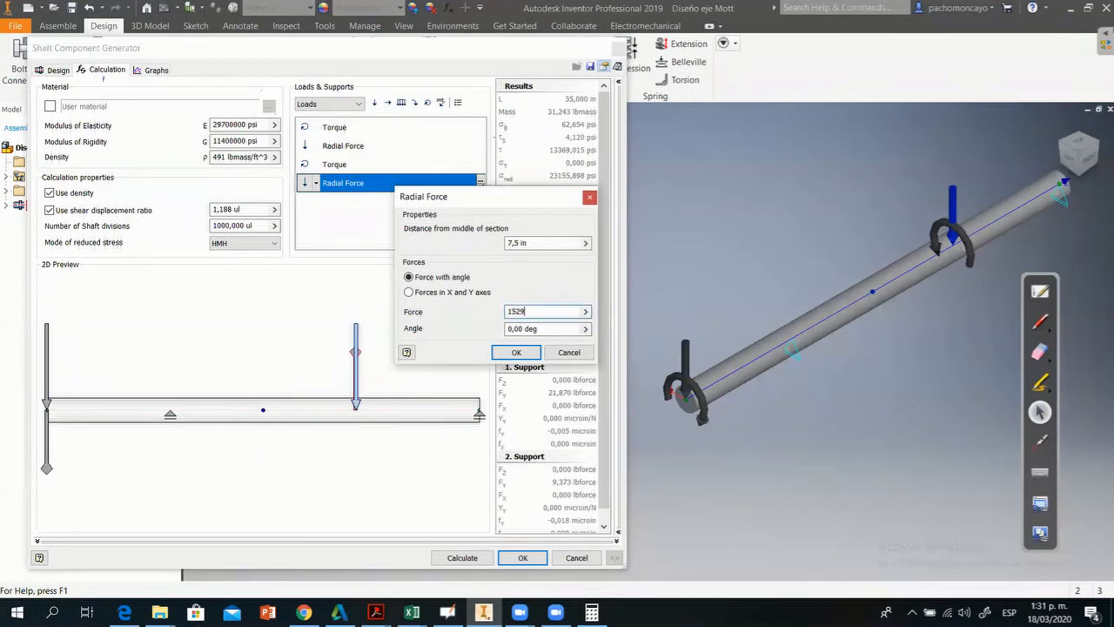
left_click(518, 353)
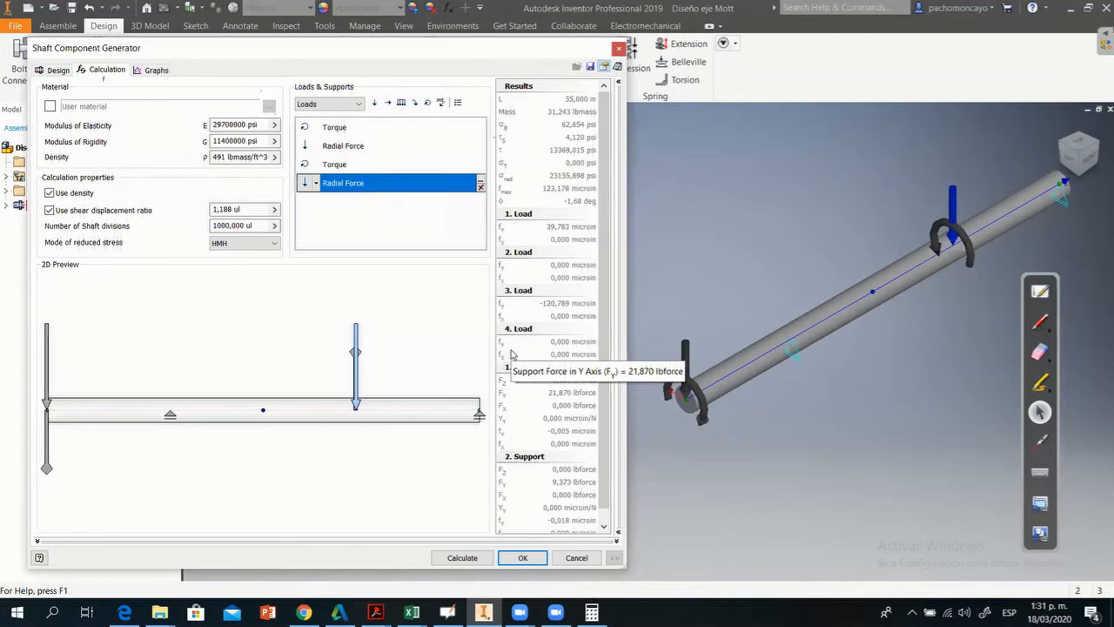
key("F2")
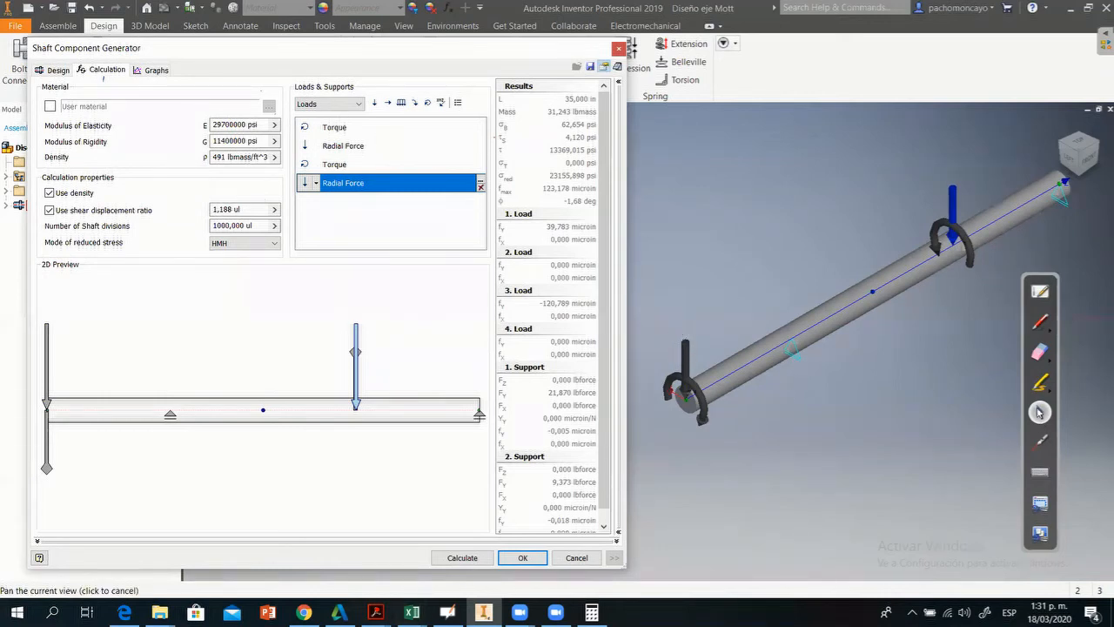
left_click(1038, 413)
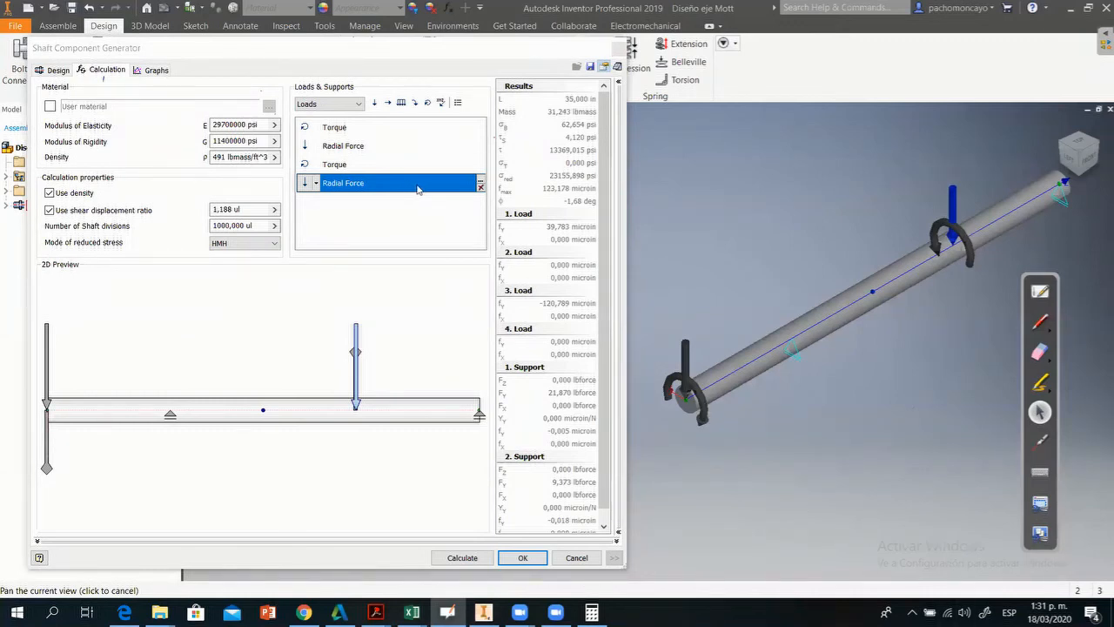
Try to redefine the 7.5 in radial force by axis components, with 1529 lbforce in X and 0 in Y.
double_click(379, 184)
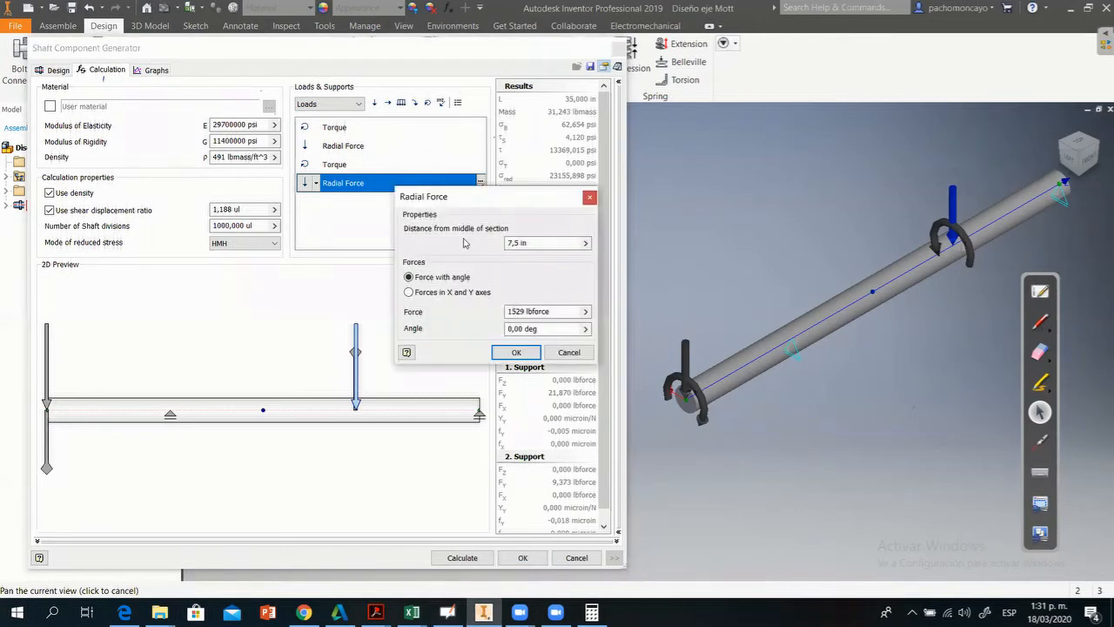
left_click(408, 292)
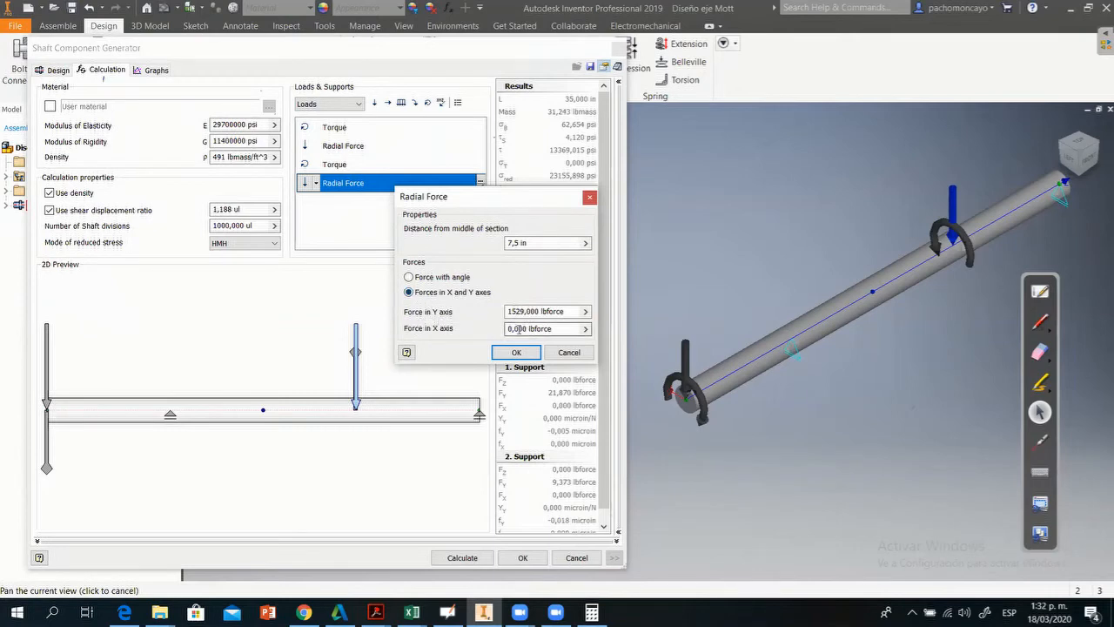
left_click(535, 312)
key("ctrl+c")
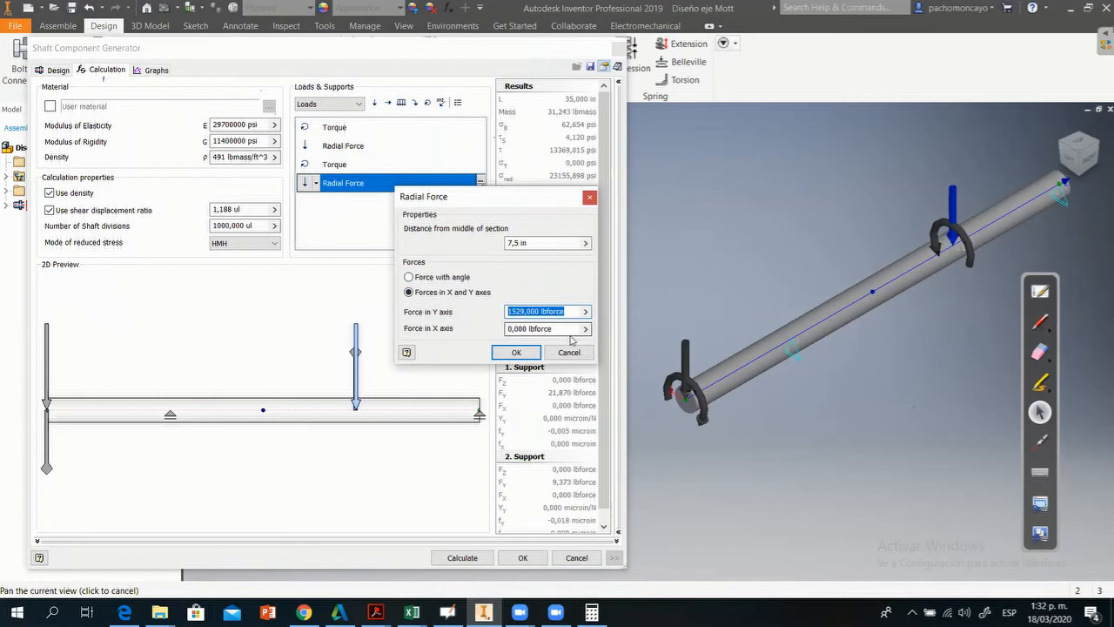
key("Tab")
key("ctrl+v")
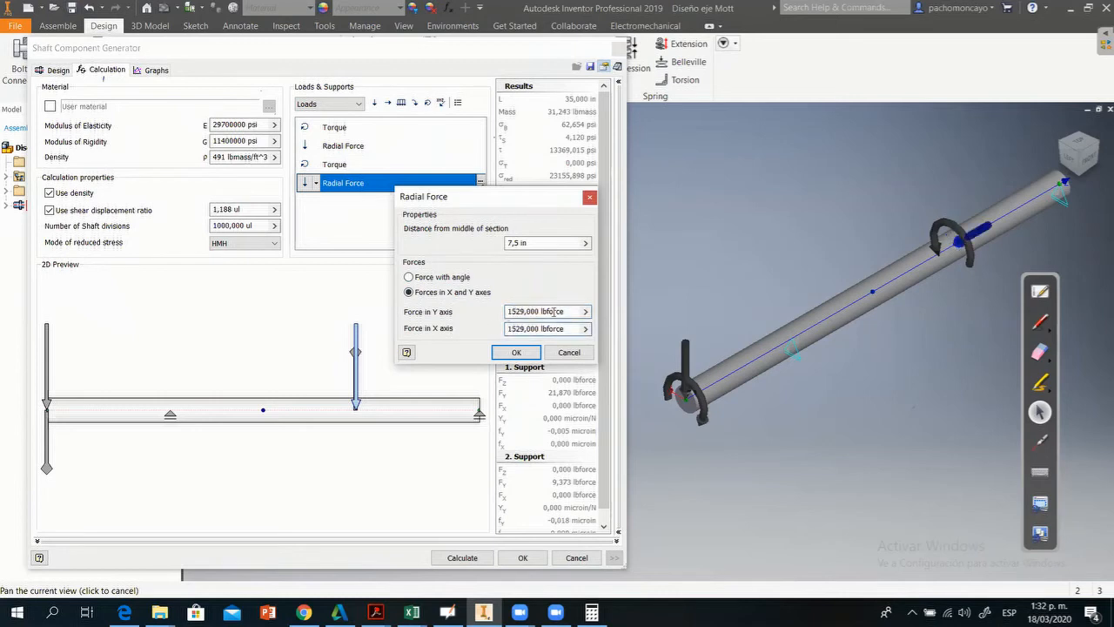
key("shift+Tab")
type("0")
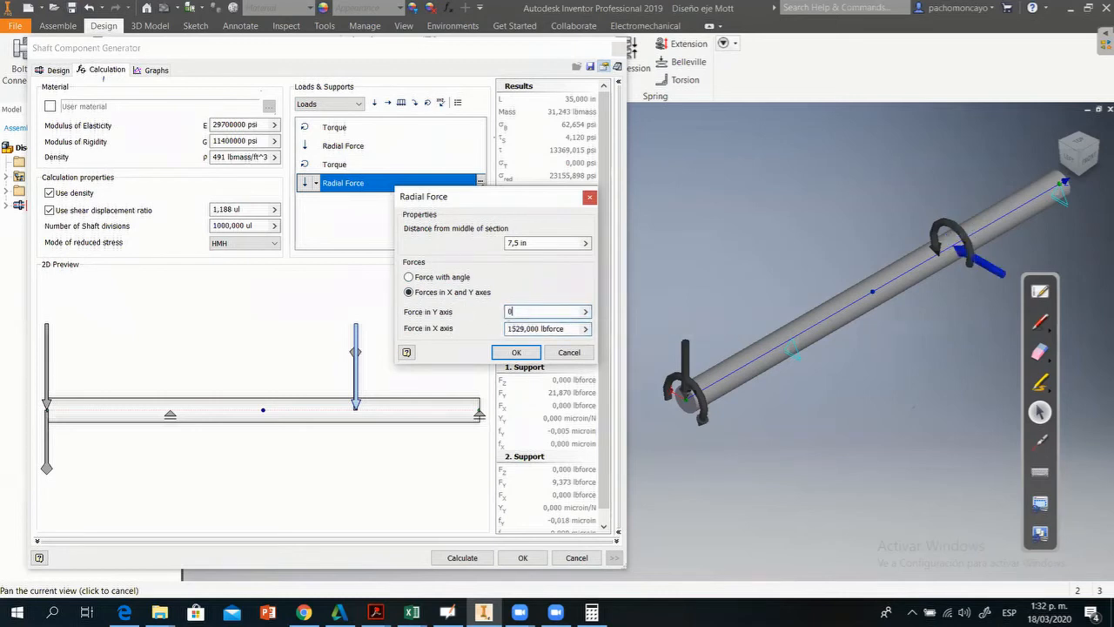
left_click(517, 352)
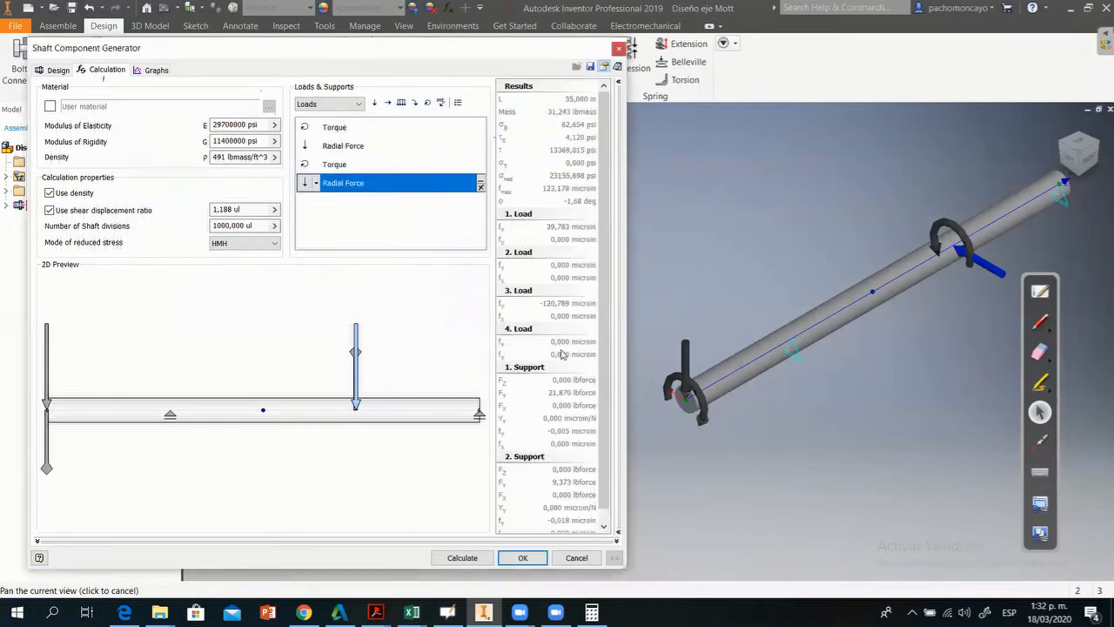
Reopen the radial force at 7.5 in and move its 1529 lbforce from the Y axis to the X axis again.
double_click(354, 184)
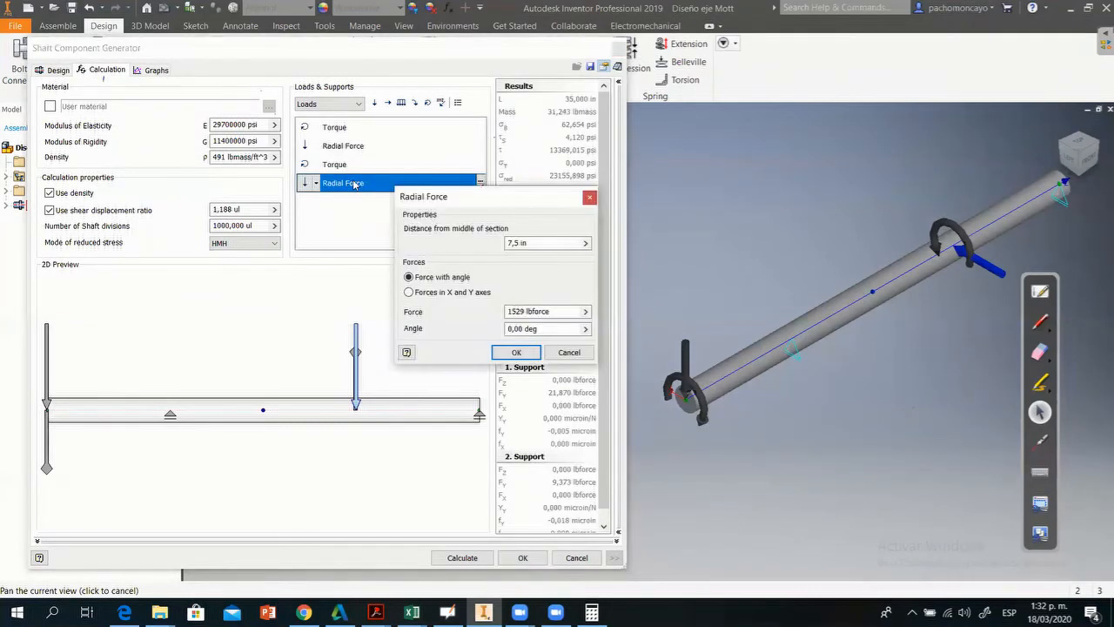
left_click(410, 293)
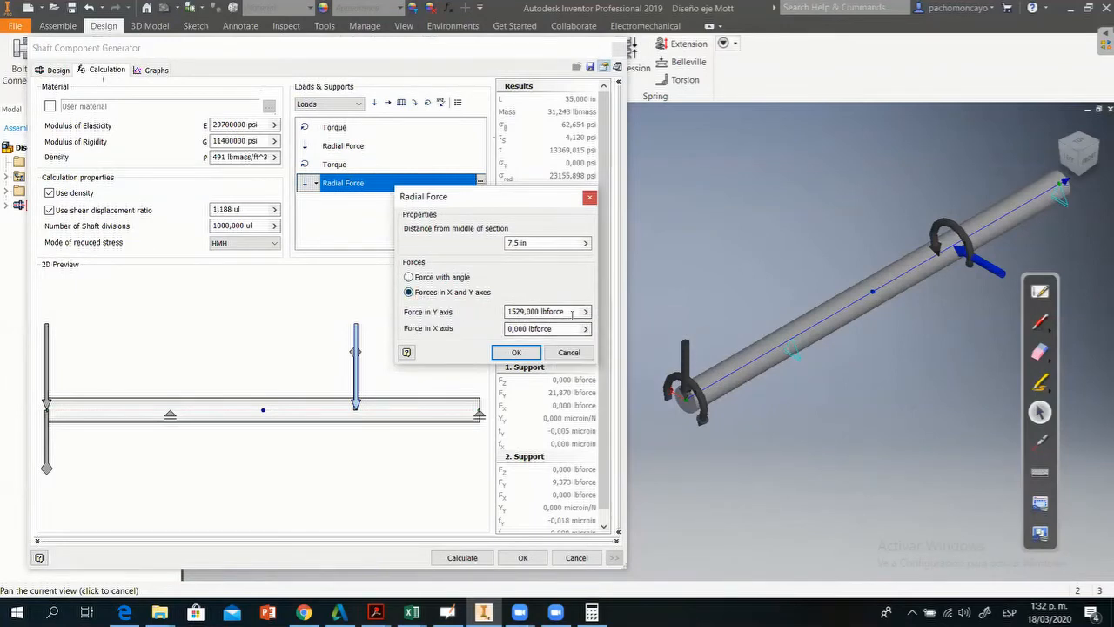
left_click(537, 311)
key("ctrl+x")
left_click_drag(556, 330, 487, 332)
key("ctrl+v")
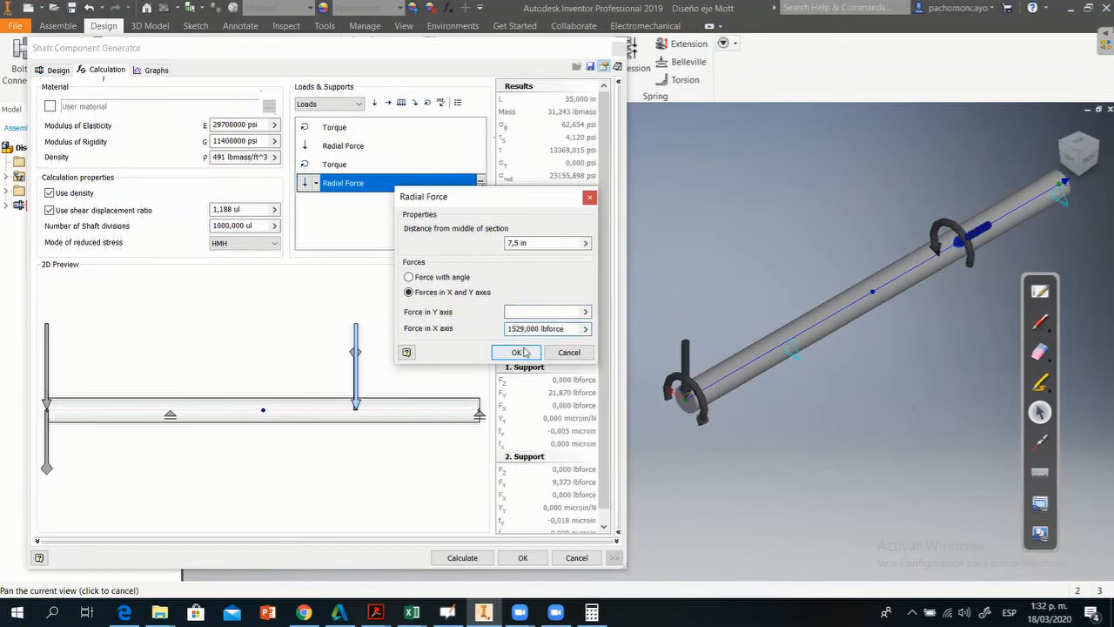
type("0")
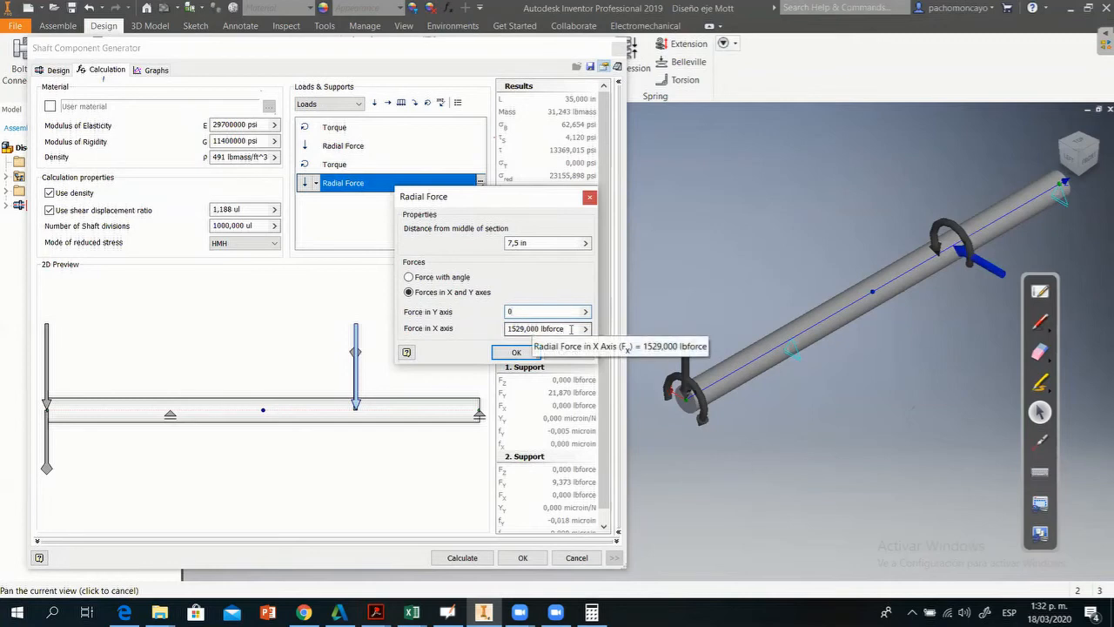
Set the 7.5 in radial force to 1529 lbforce in the Y axis and 0 in the X axis.
left_click_drag(571, 328, 484, 324)
key("BackSpace")
key("shift+Tab")
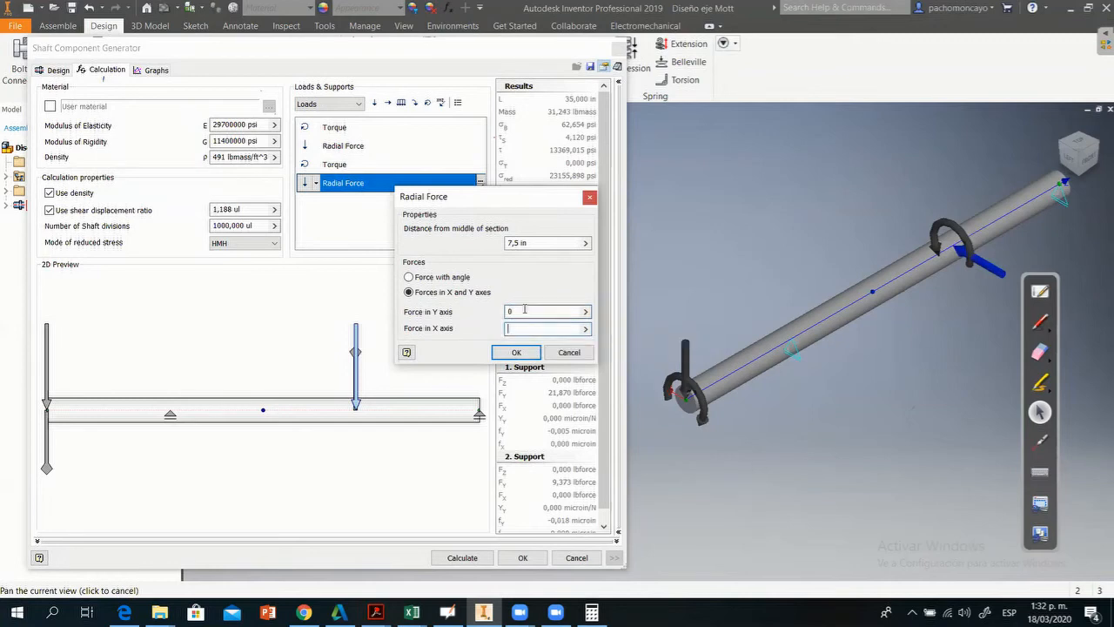
key("ctrl+v")
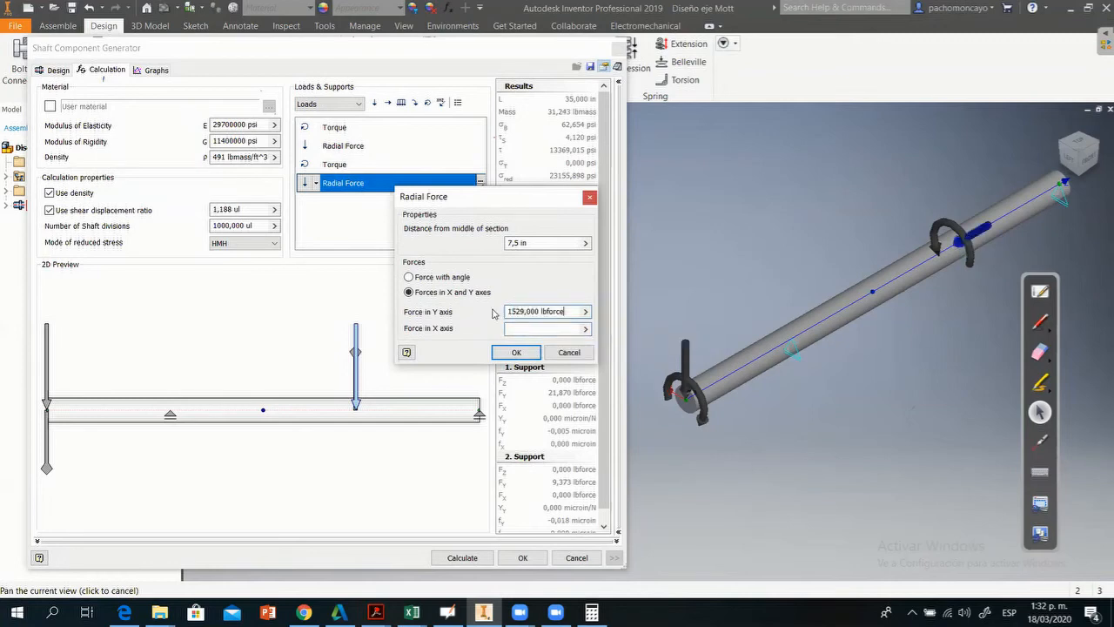
key("Tab")
type("0")
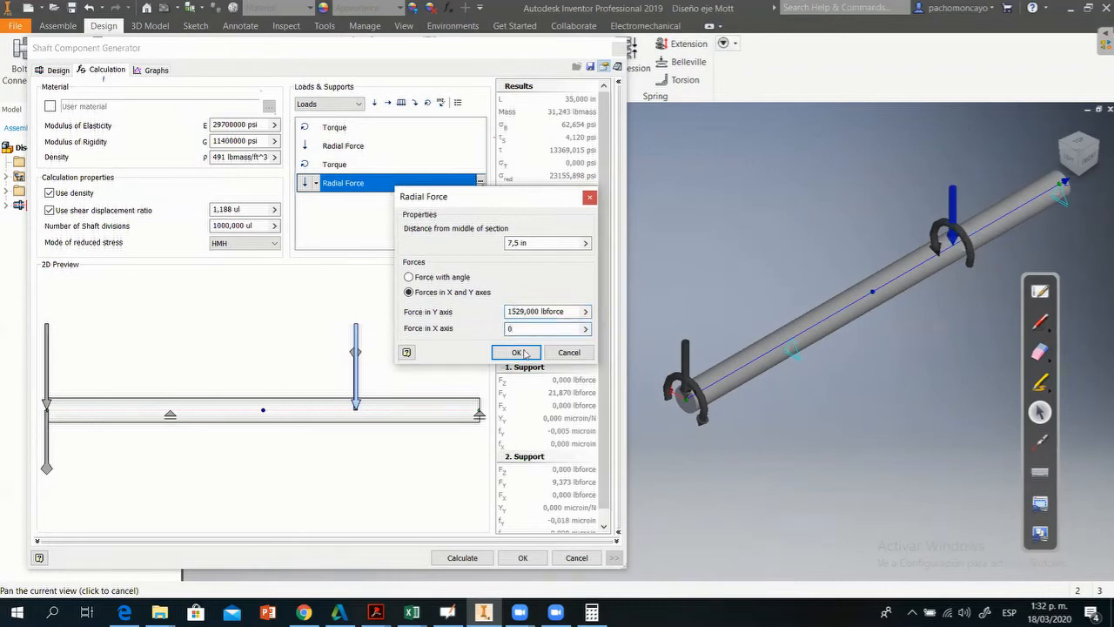
left_click(520, 352)
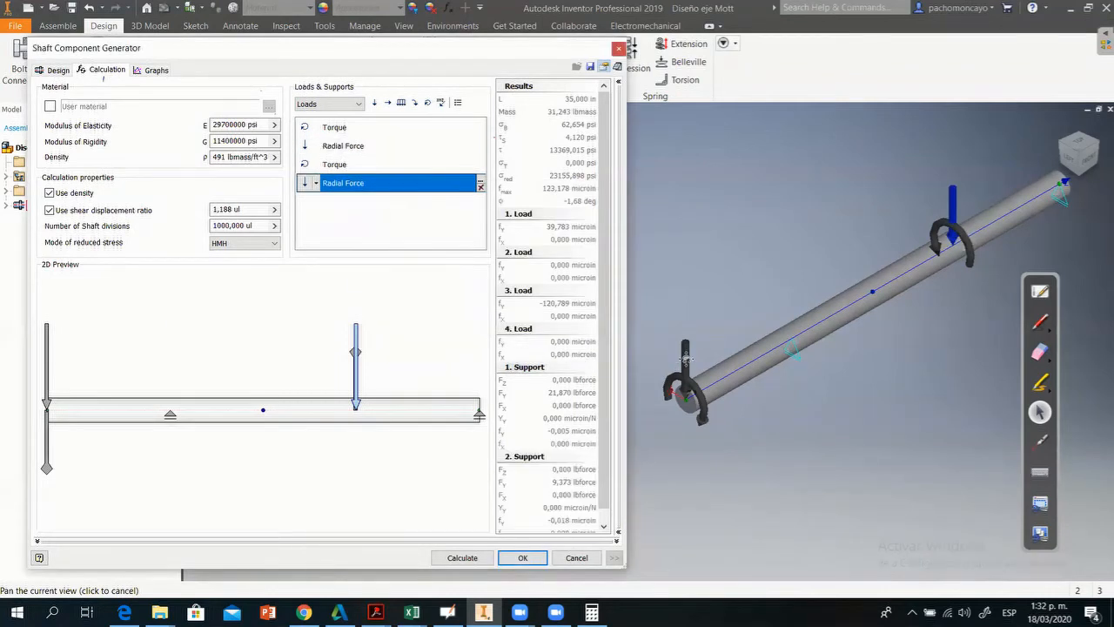
Define the radial force at -17.5 in by axis components, with 0 lbforce in Y and 764 lbforce in X.
double_click(48, 347)
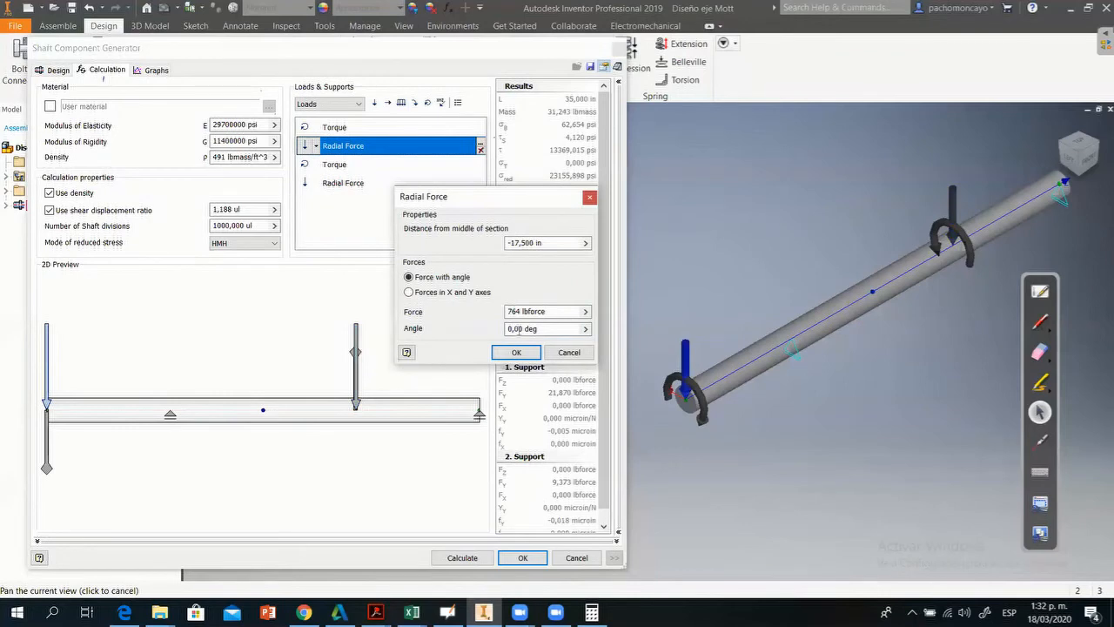
double_click(509, 312)
key("ctrl+x")
key("Tab")
key("ctrl+v")
left_click(528, 311)
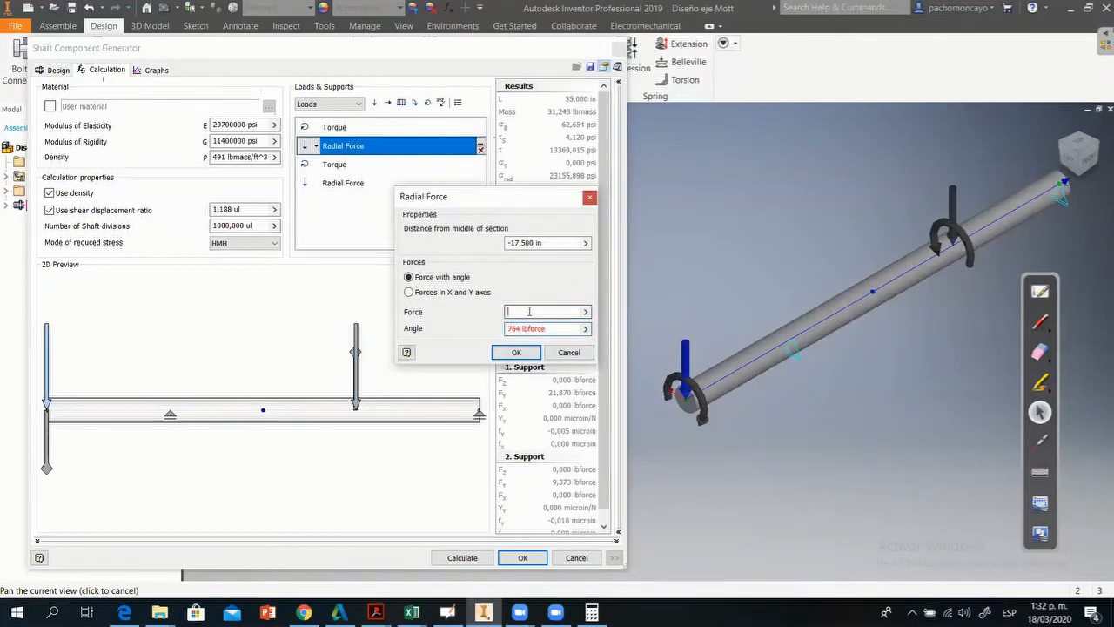
type("0")
left_click(426, 292)
left_click_drag(562, 323, 466, 322)
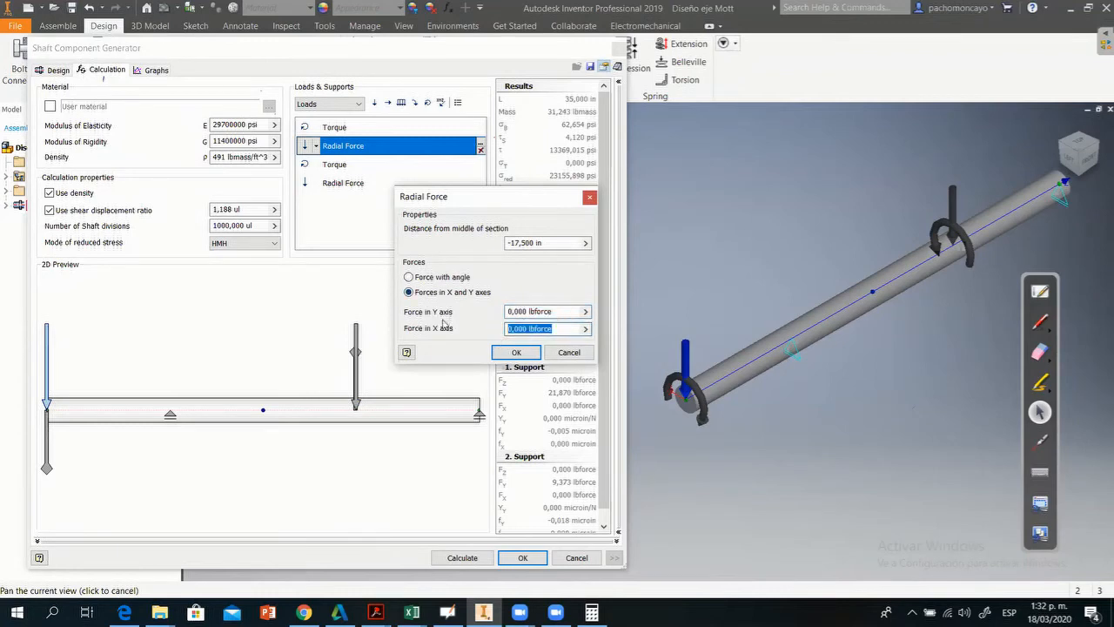
key("ctrl+v")
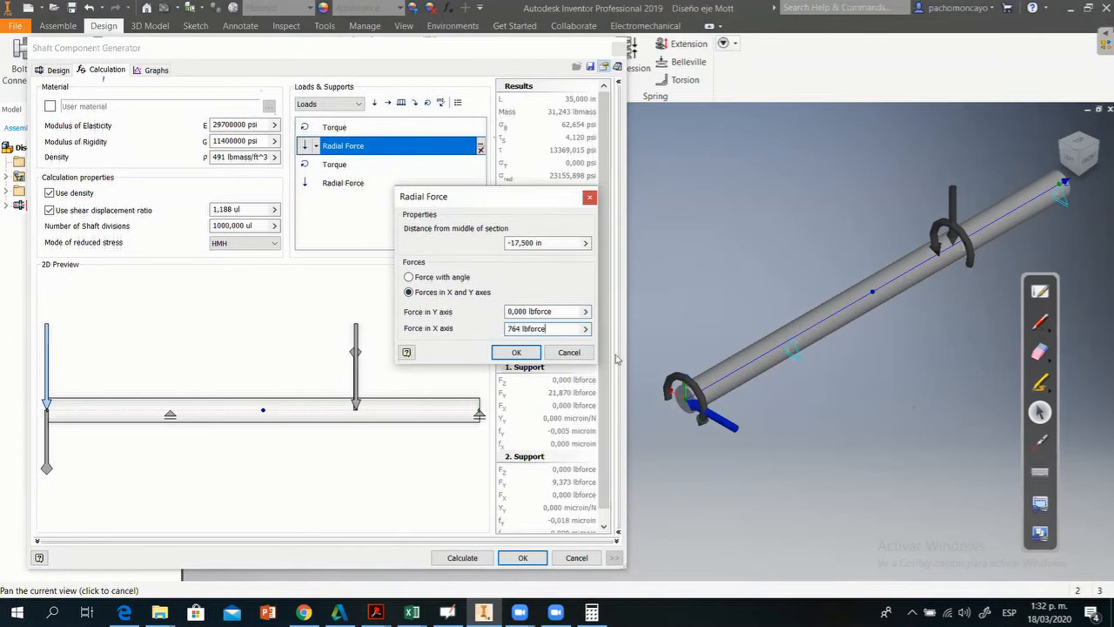
left_click(516, 352)
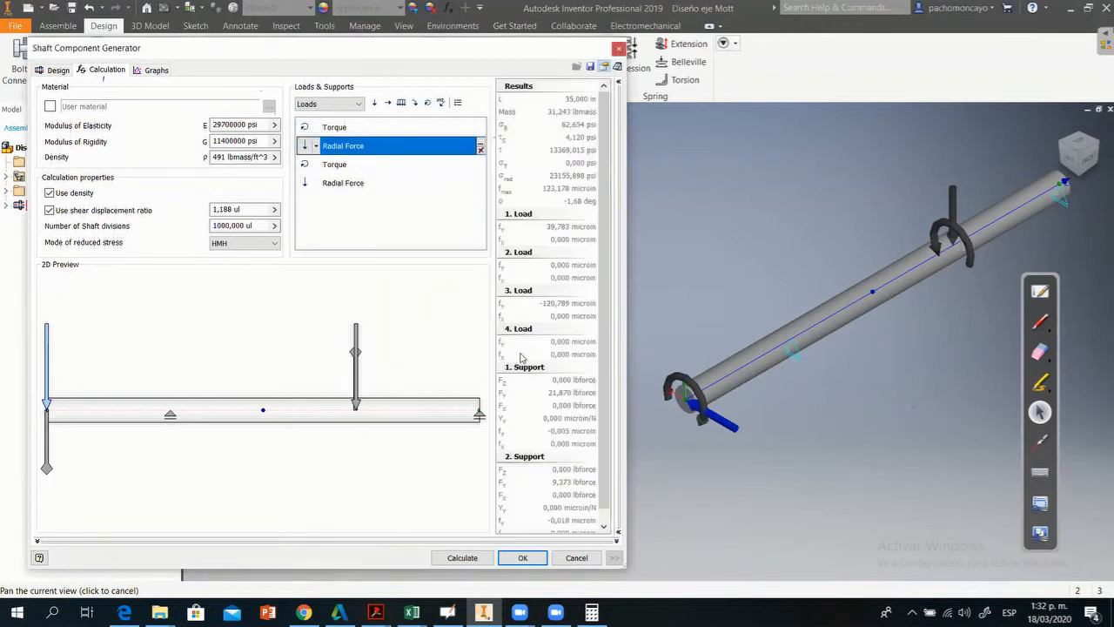
Calculate the shaft and display its XZ plane shear force and YZ plane bending moment graphs.
left_click(462, 557)
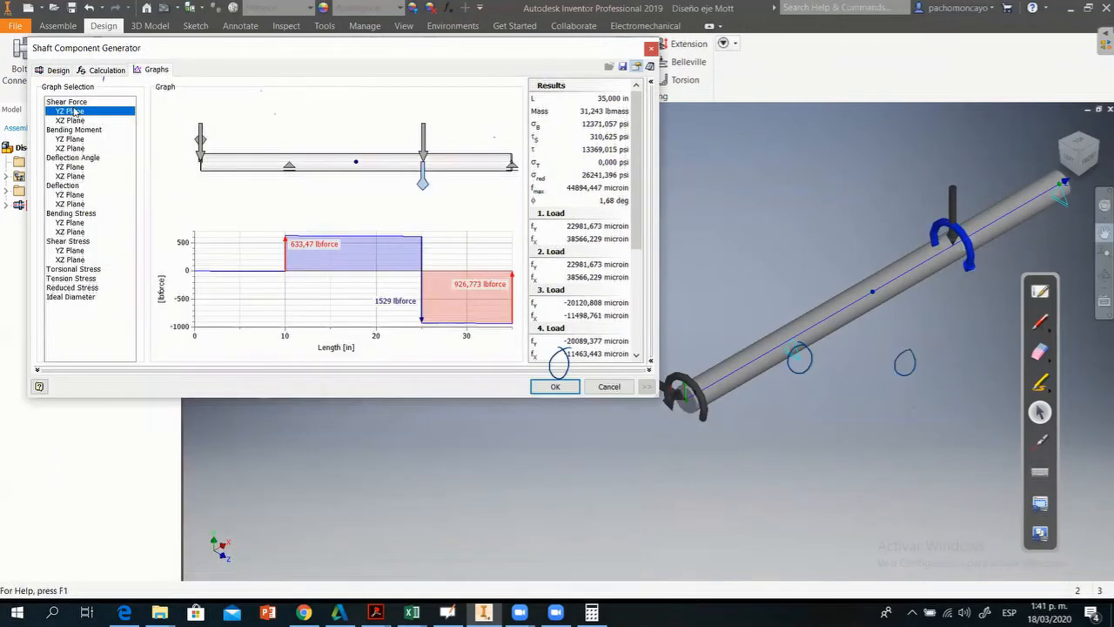
left_click(71, 120)
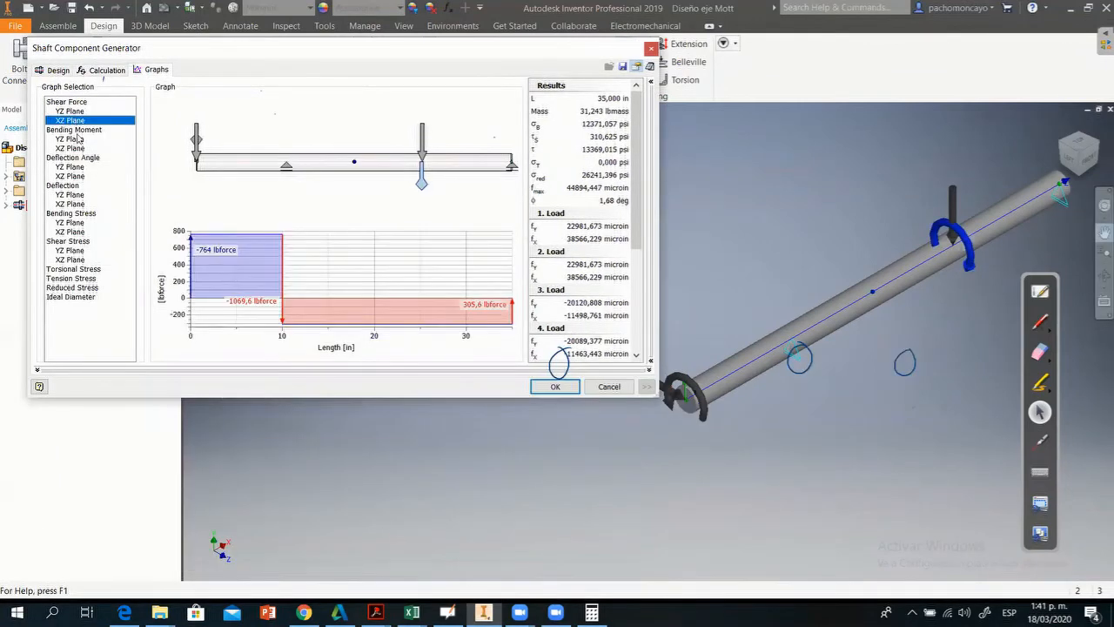
left_click(78, 140)
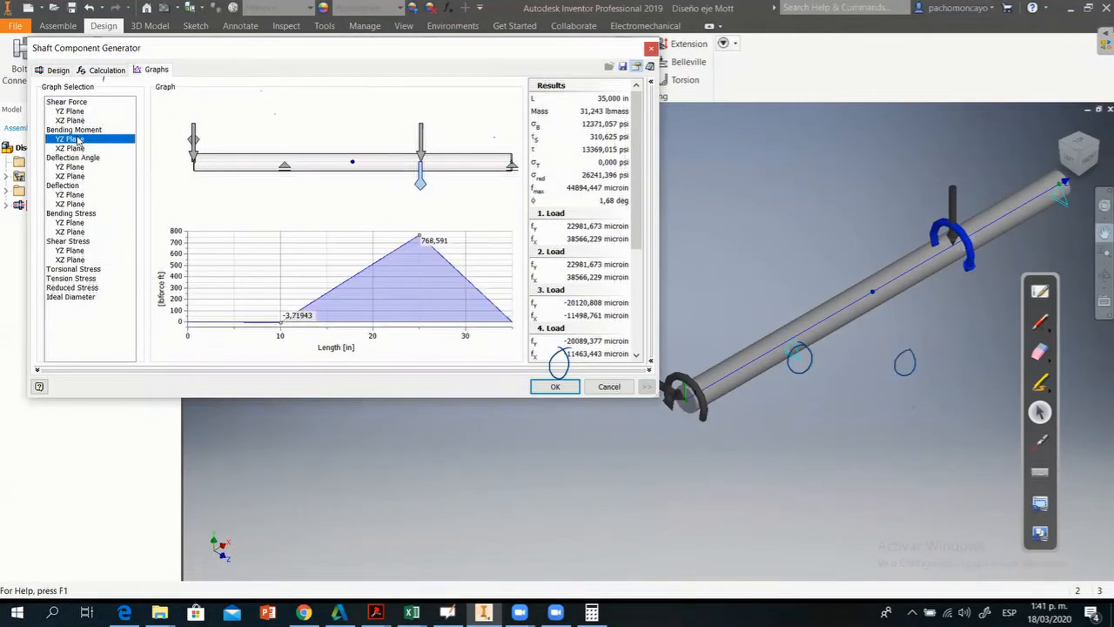
Compare the XZ and YZ plane bending moment graphs, and multiply 3.71 by 12 in the calculator to convert the moment to pound-inches.
left_click(76, 149)
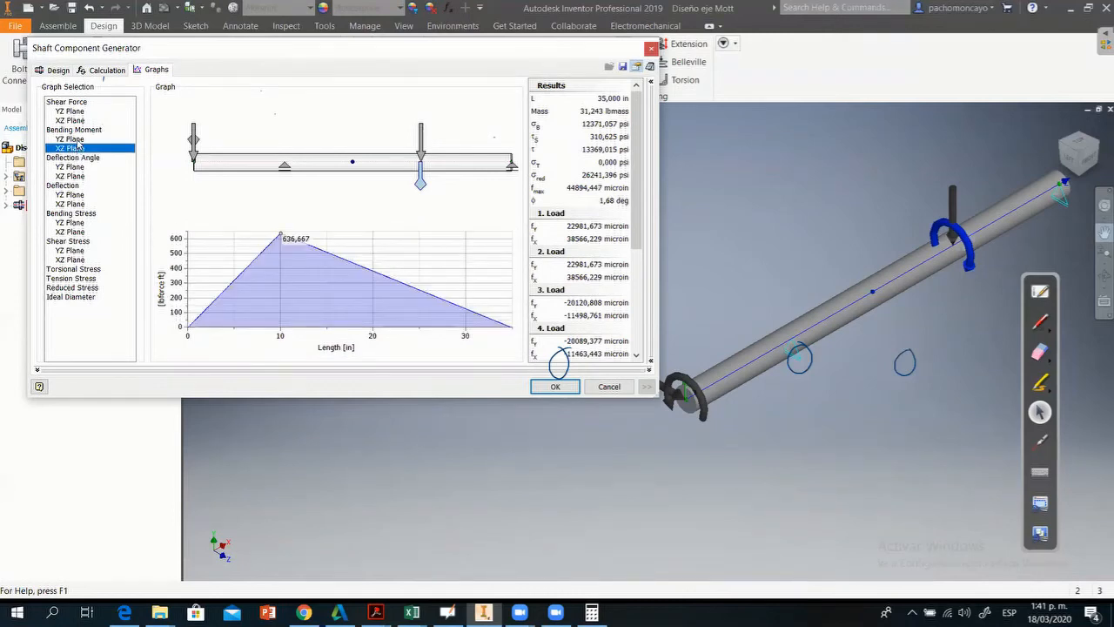
left_click(75, 139)
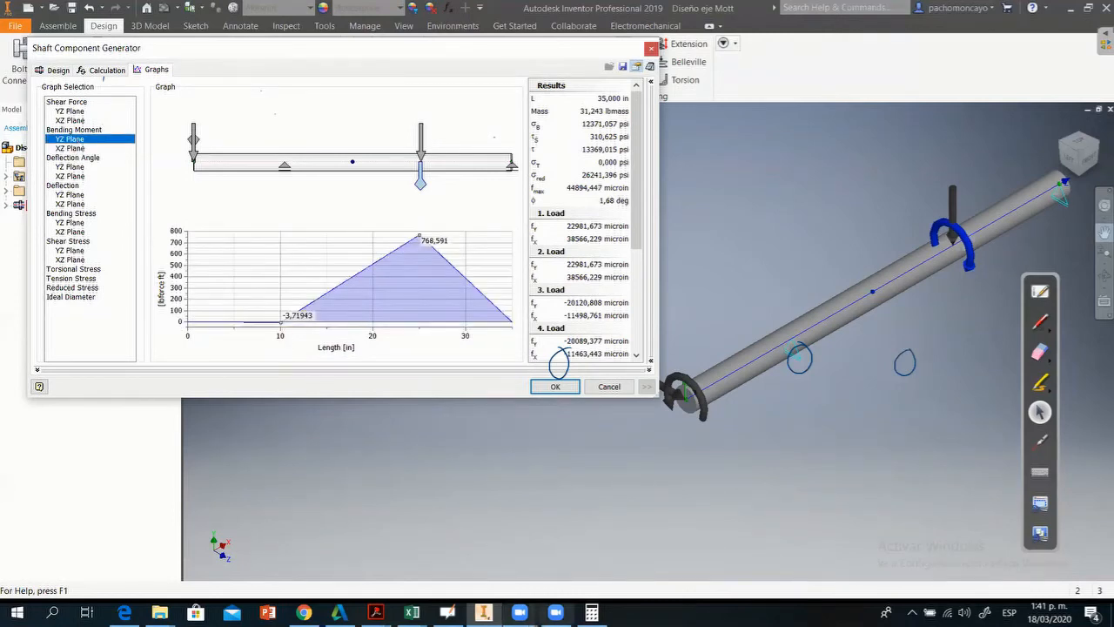
left_click(591, 612)
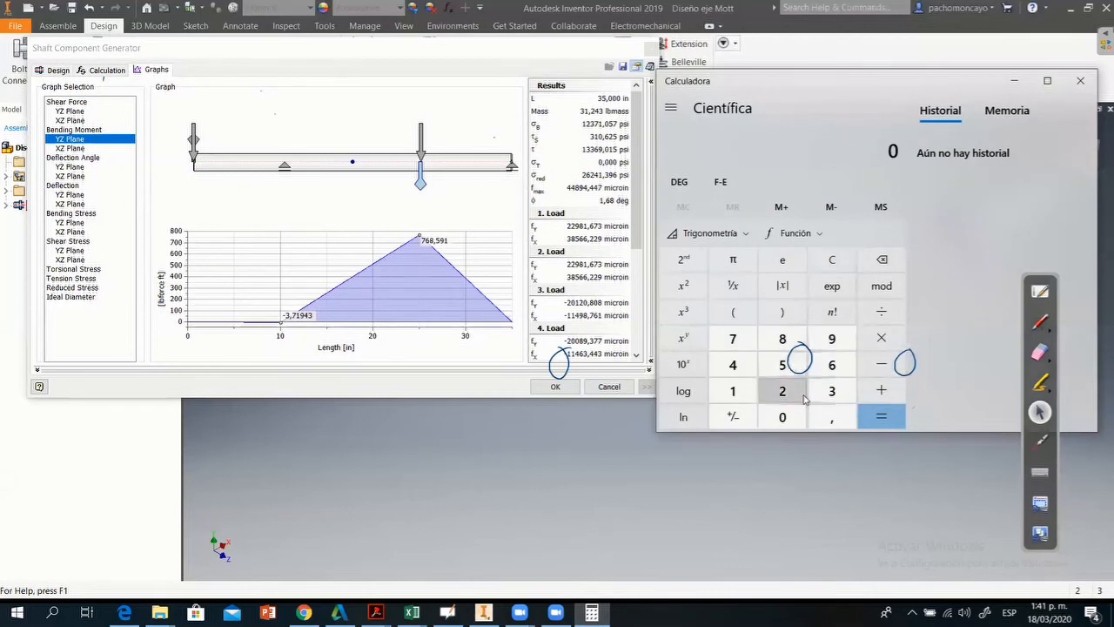
left_click(831, 390)
left_click(831, 416)
left_click(733, 338)
left_click(733, 391)
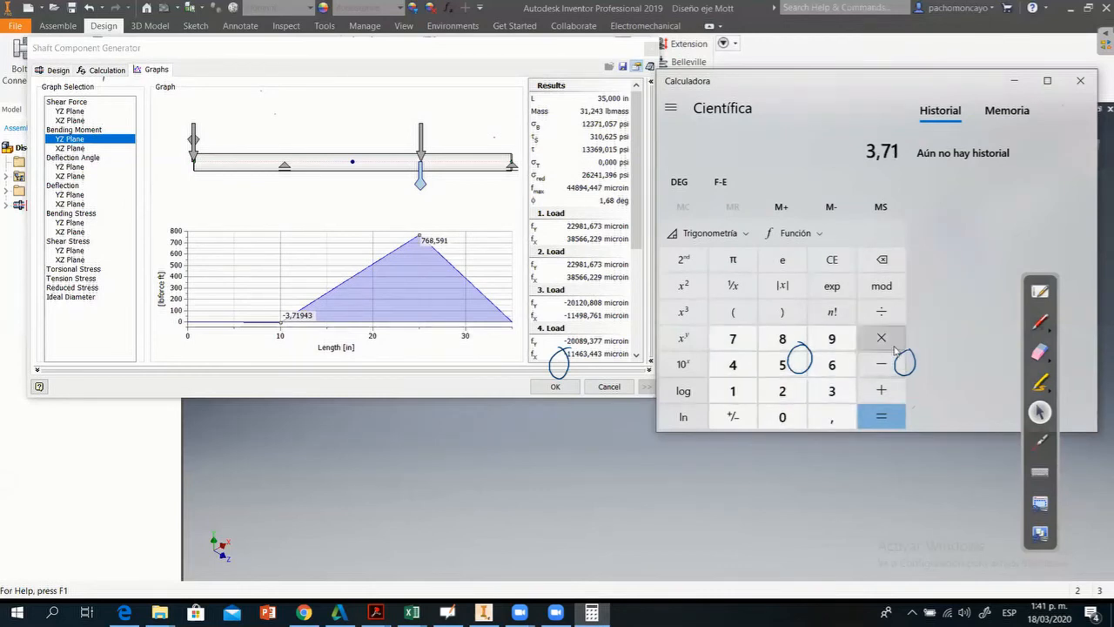
left_click(880, 338)
left_click(733, 391)
left_click(782, 391)
left_click(877, 417)
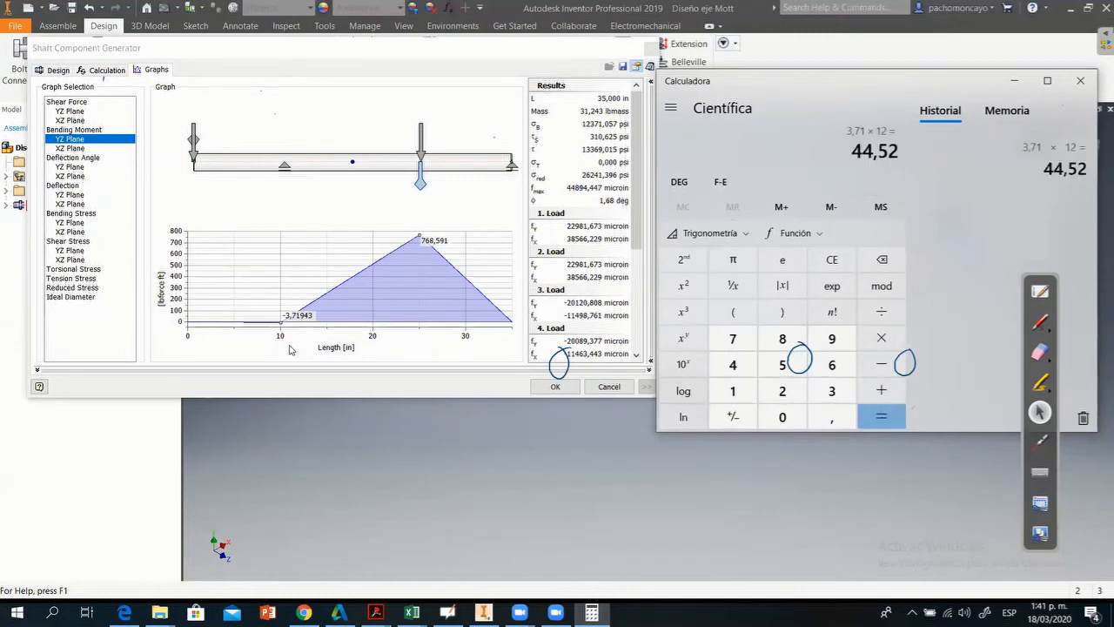
left_click(831, 260)
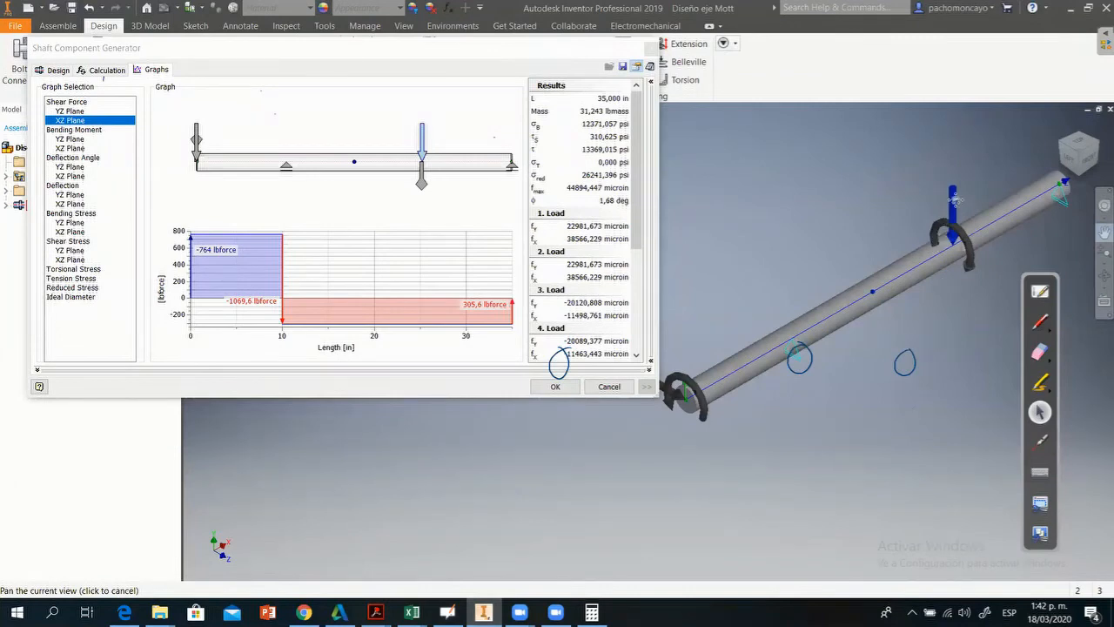
Set the 7.5 in radial force to 0 lbforce in the Y axis and 1529 lbforce in the X axis, and recalculate the shaft.
left_click(56, 70)
left_click(98, 69)
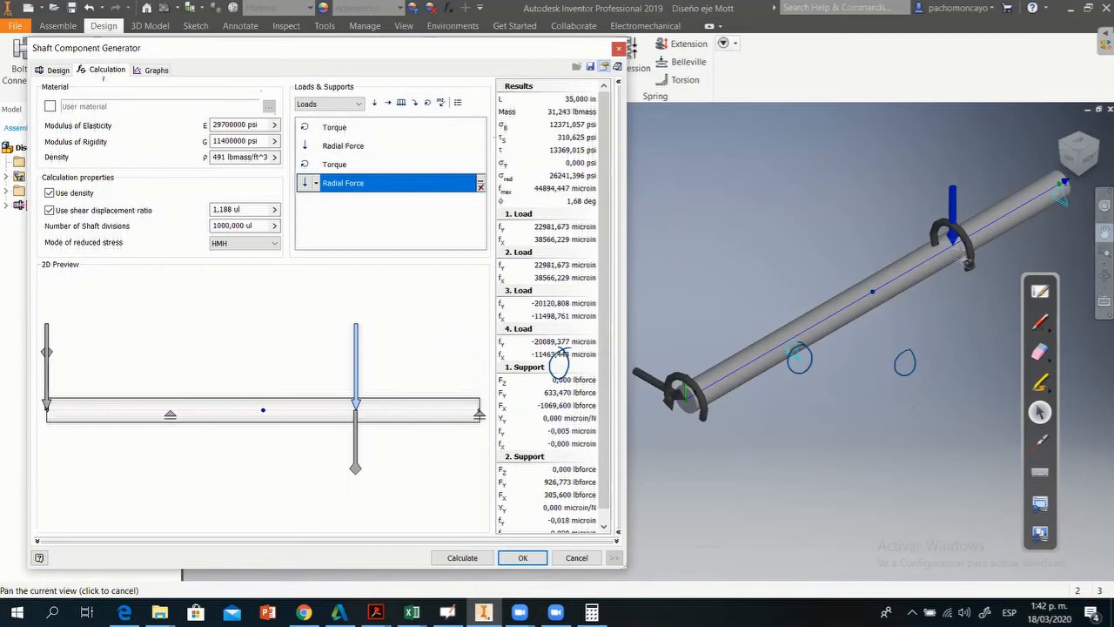
left_click(342, 148)
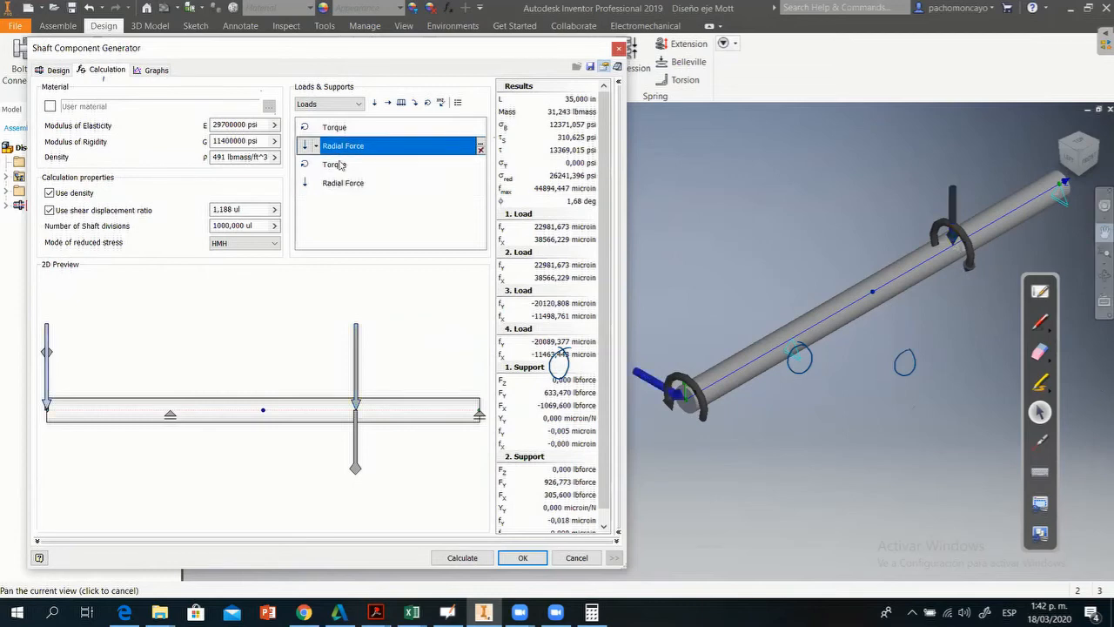
left_click(344, 187)
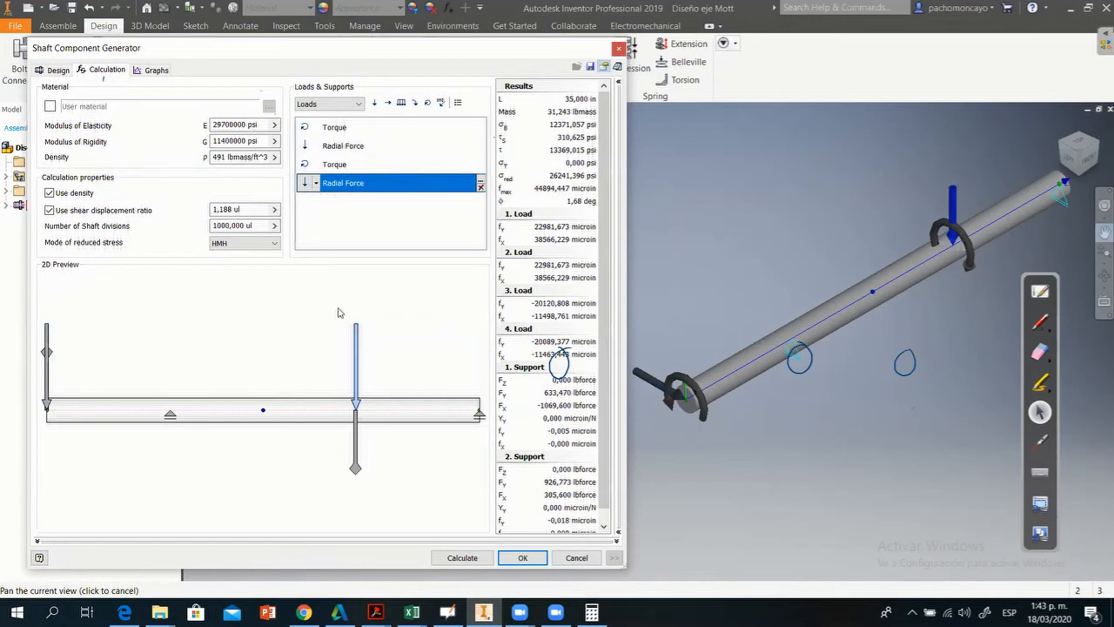
double_click(354, 346)
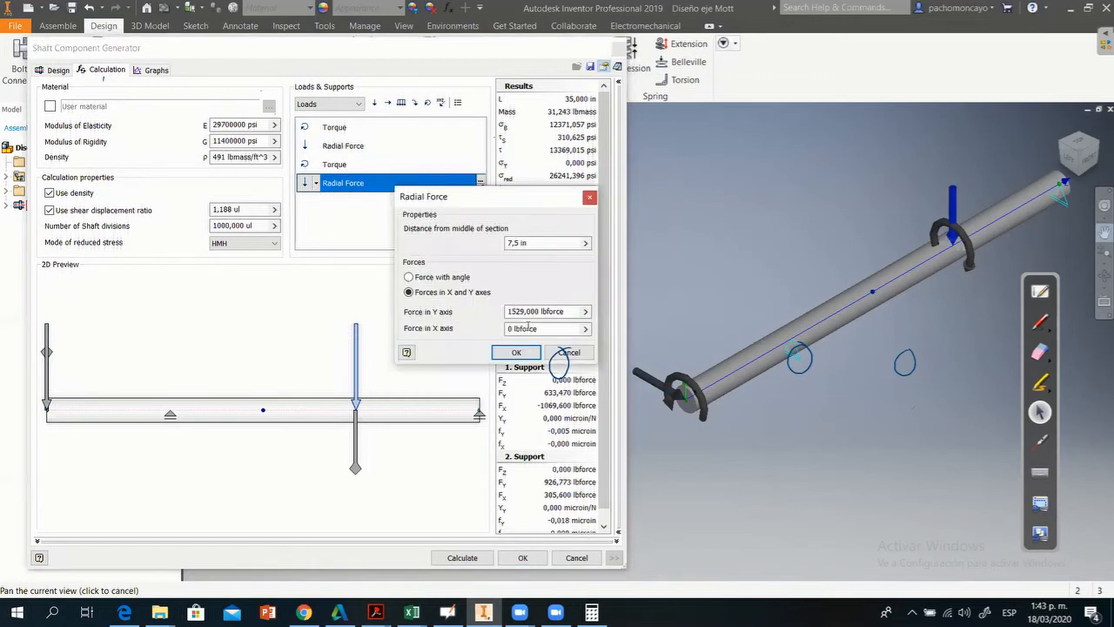
left_click_drag(566, 312, 451, 302)
key("ctrl+c")
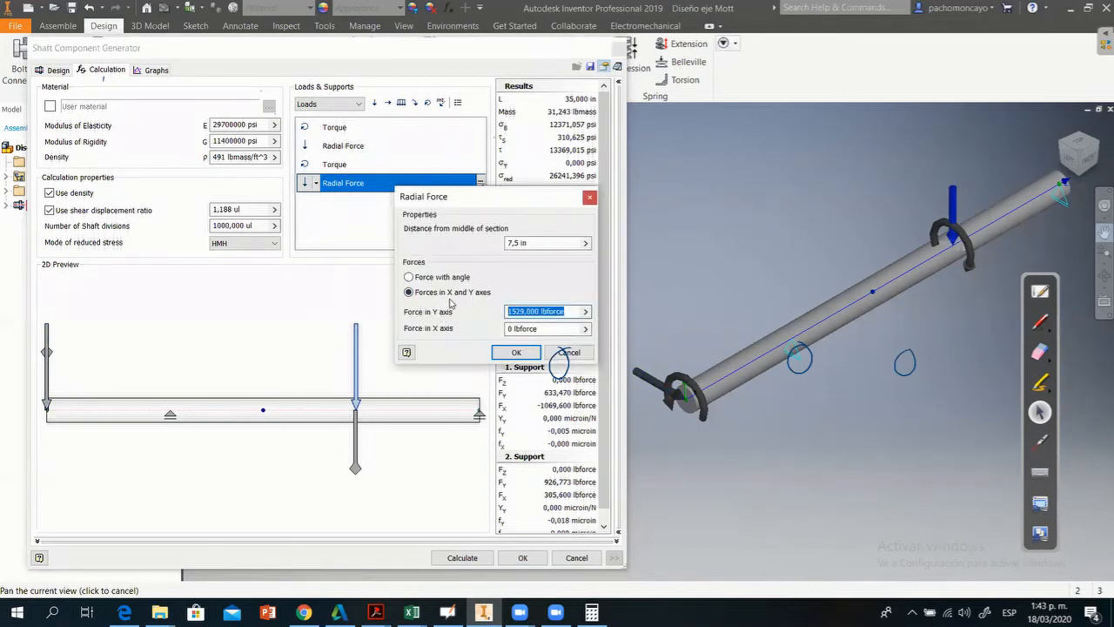
key("BackSpace")
left_click_drag(564, 329, 483, 327)
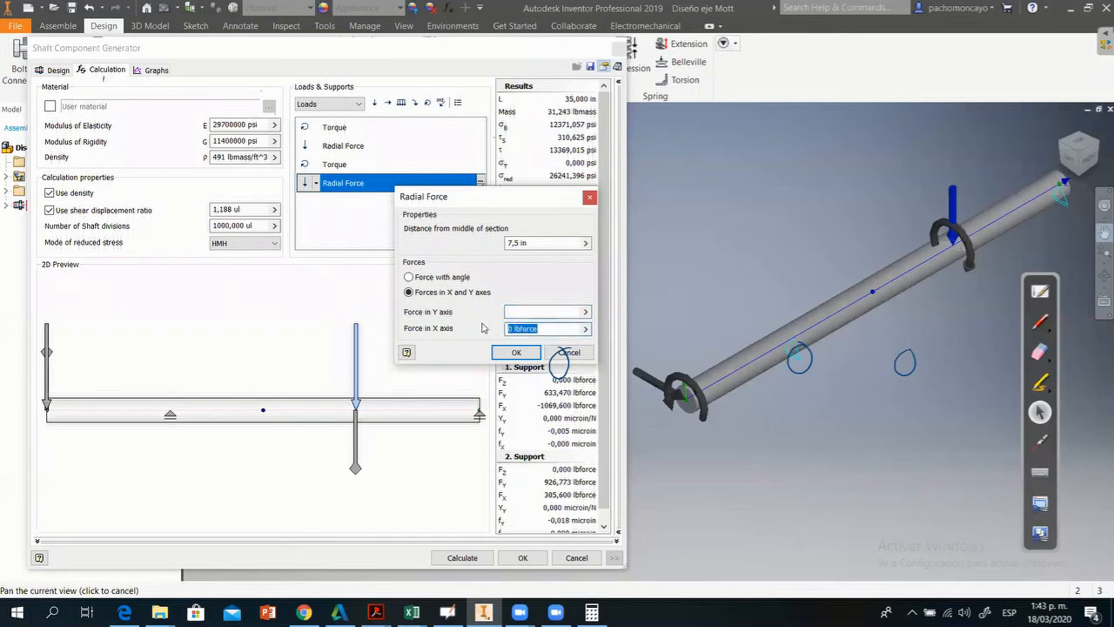
key("ctrl+v")
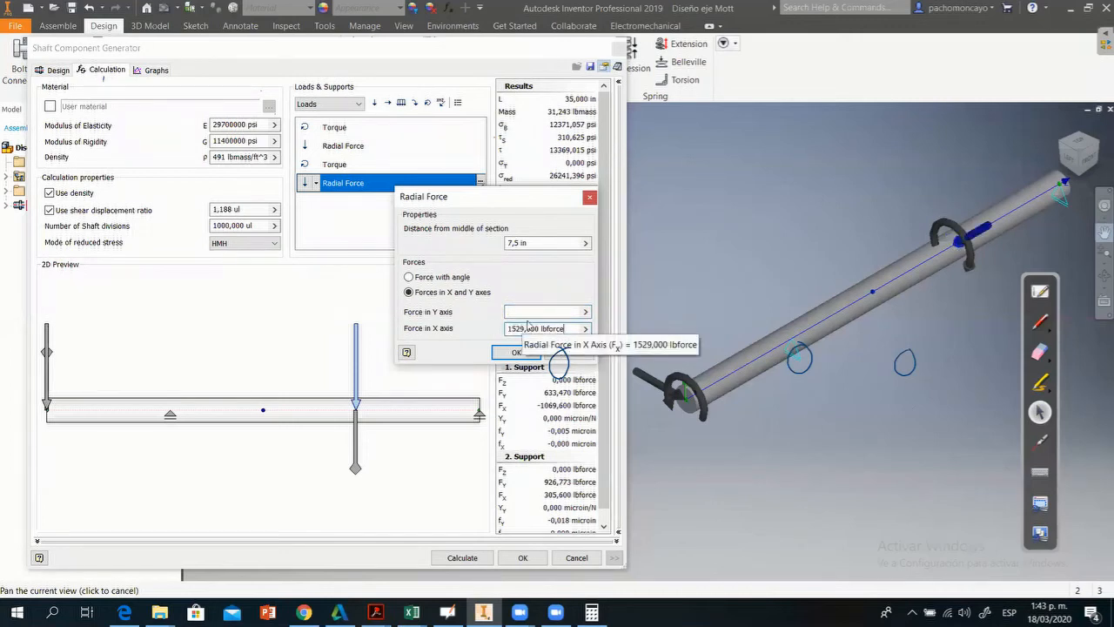
type("0")
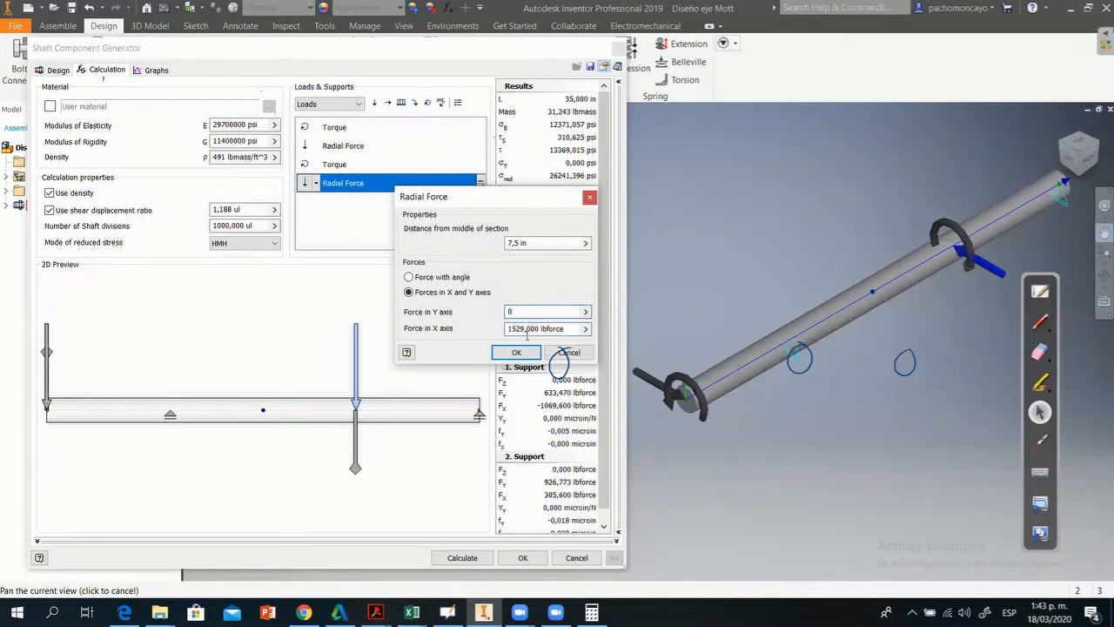
left_click(516, 353)
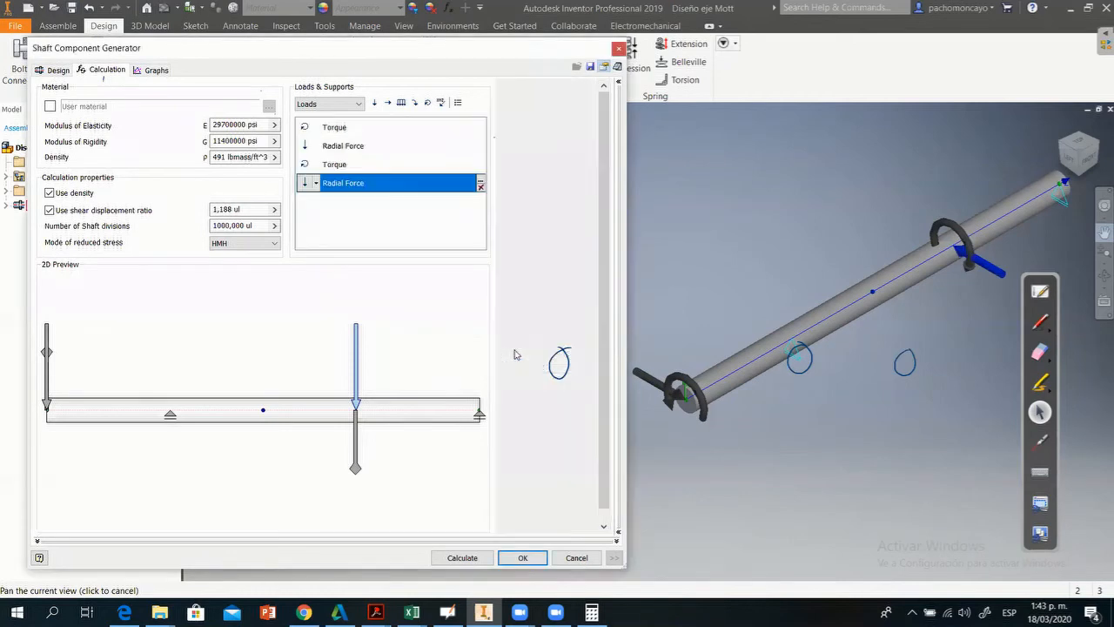
left_click(466, 560)
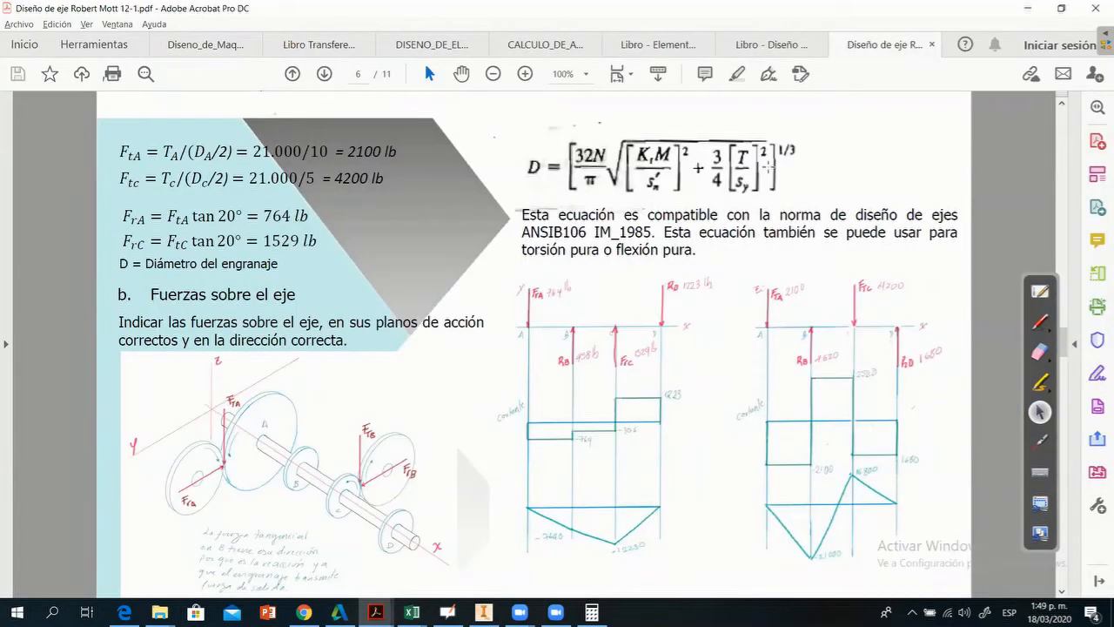
Return to Inventor, recalculate the shaft and review its XZ plane bending moment graph.
left_click(484, 612)
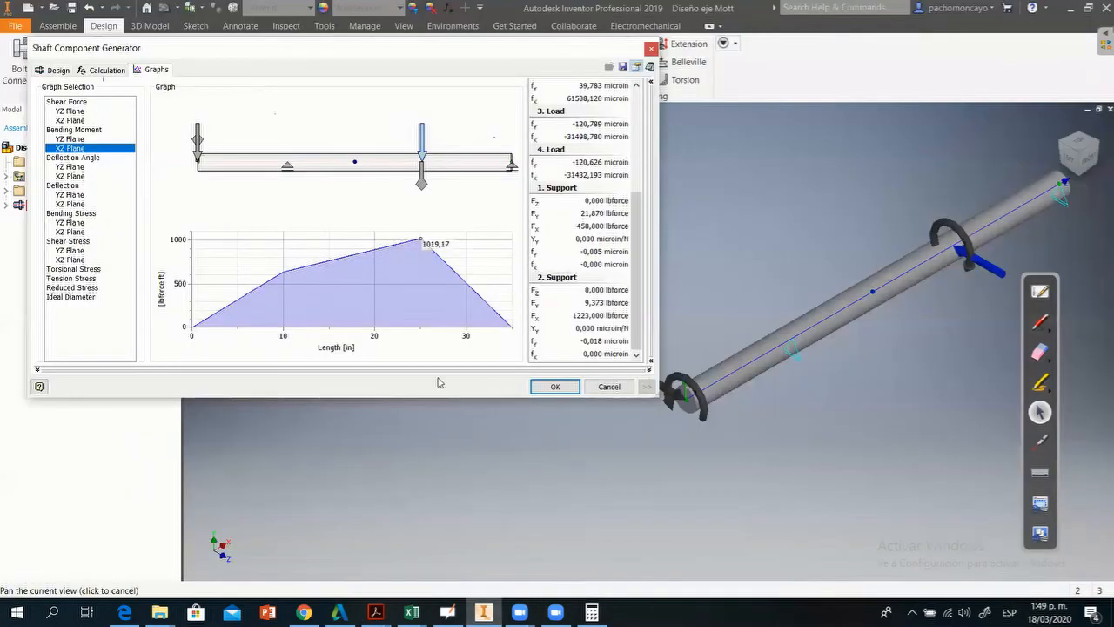
left_click(105, 70)
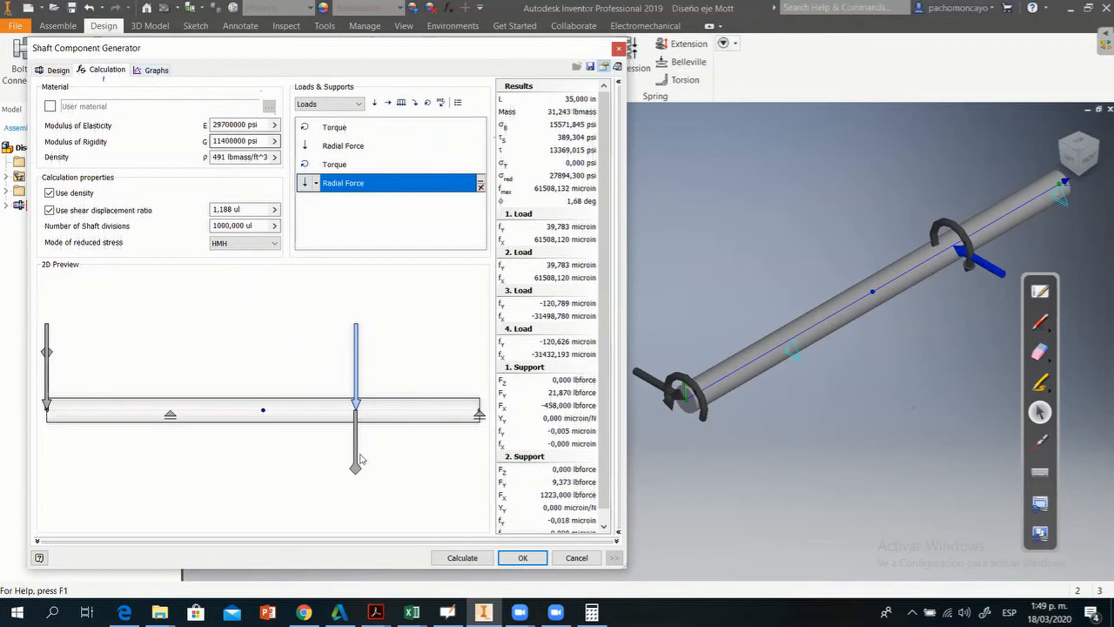
left_click(463, 557)
left_click(141, 70)
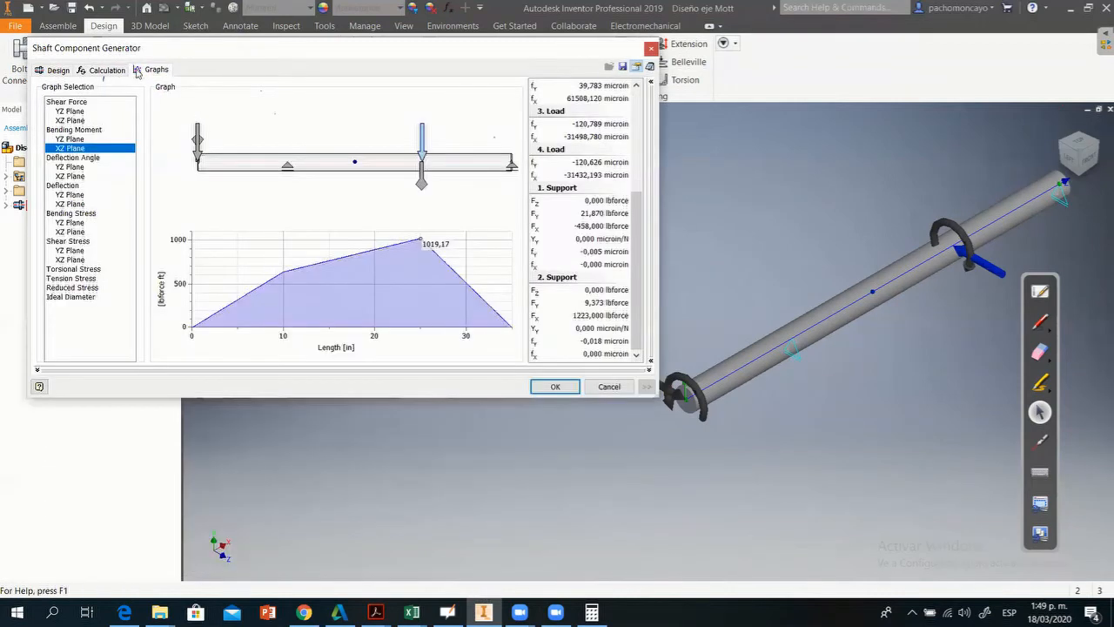
Consult the tangential forces in the Diseño de eje Robert Mott 12-1 PDF and return to the shaft's load settings in Inventor.
left_click(110, 69)
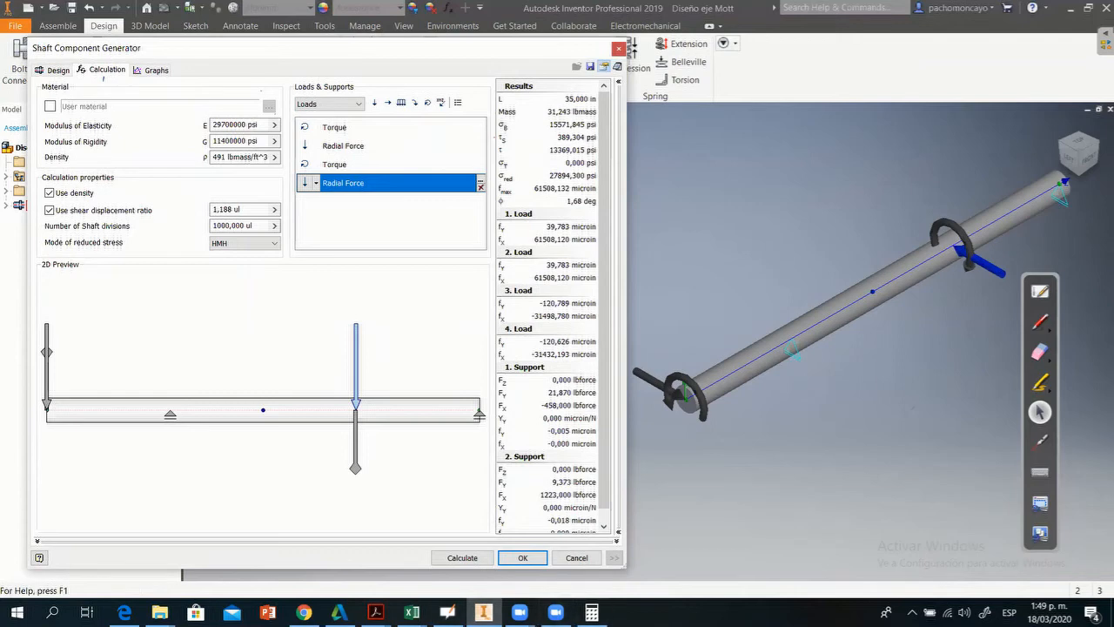
mouse_move(376, 613)
left_click(897, 548)
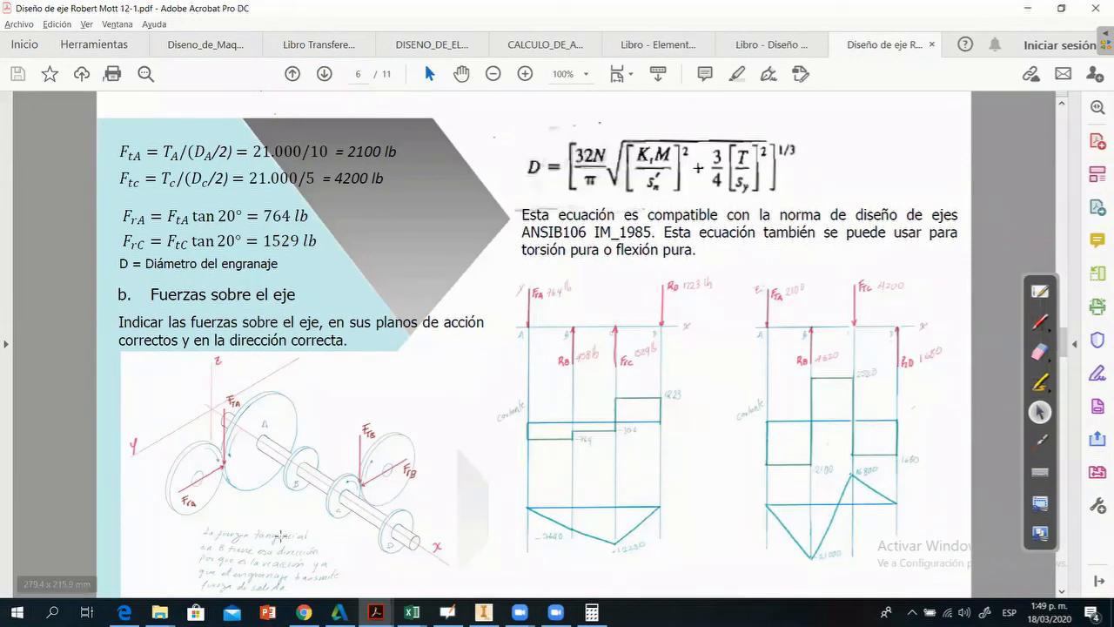
left_click(415, 610)
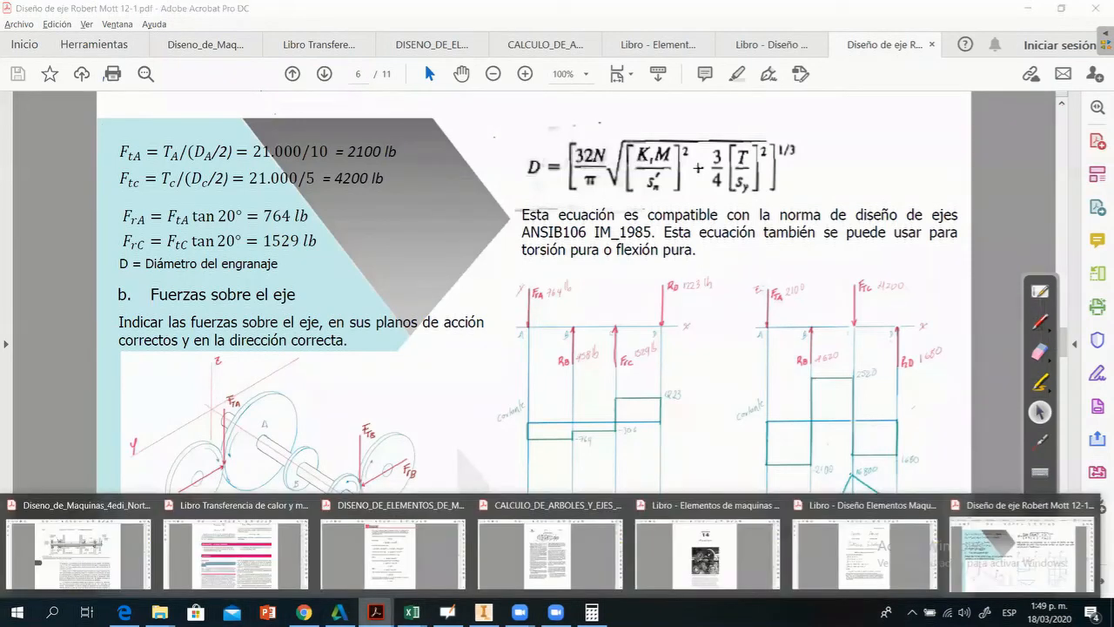
left_click(483, 612)
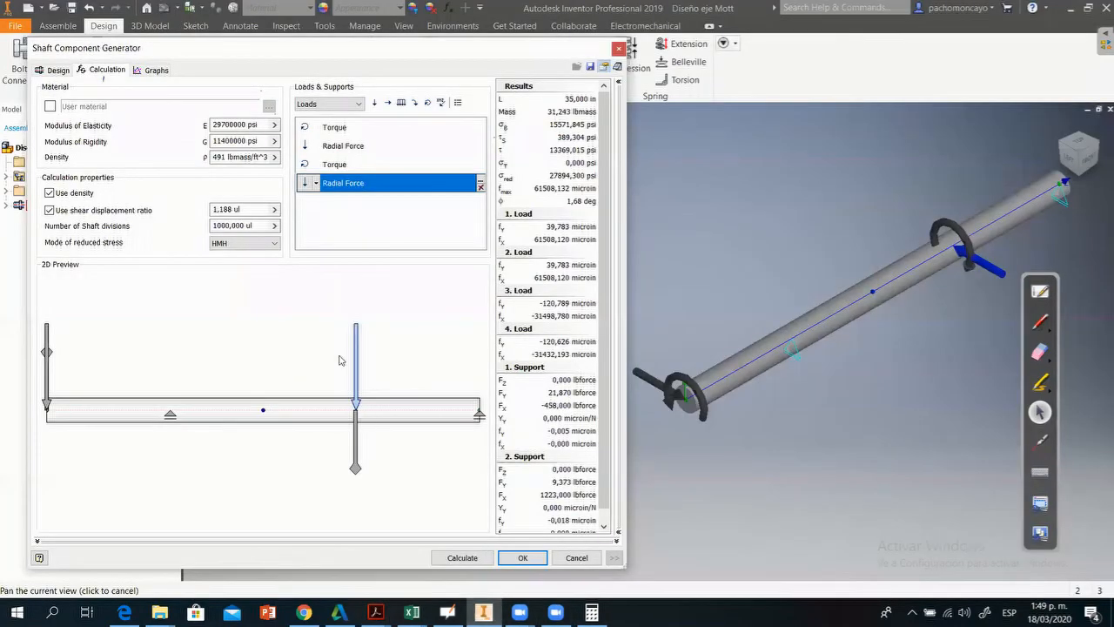
Add a 2100 lbforce radial force located -17.5 in from the middle of the shaft section.
left_click(375, 103)
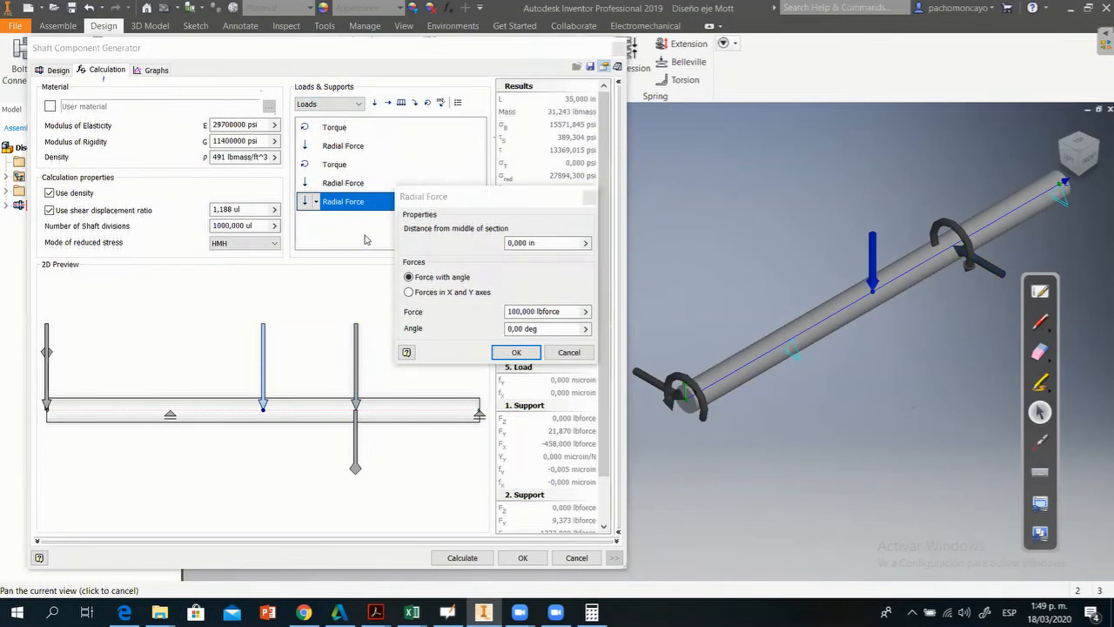
left_click_drag(558, 311, 472, 313)
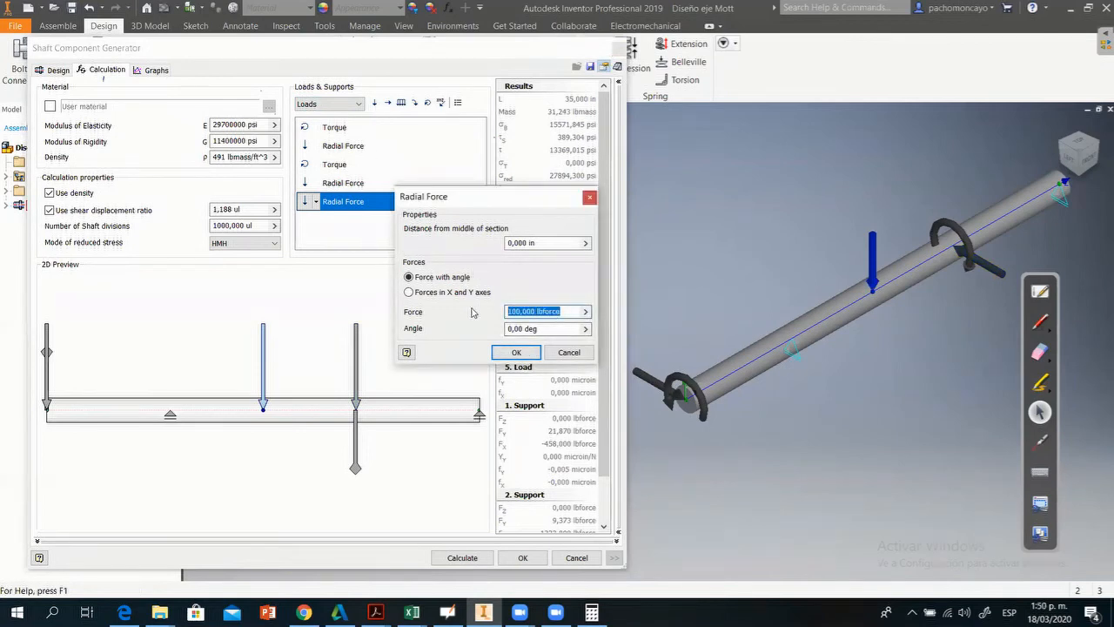
type("2100")
left_click_drag(557, 243, 477, 243)
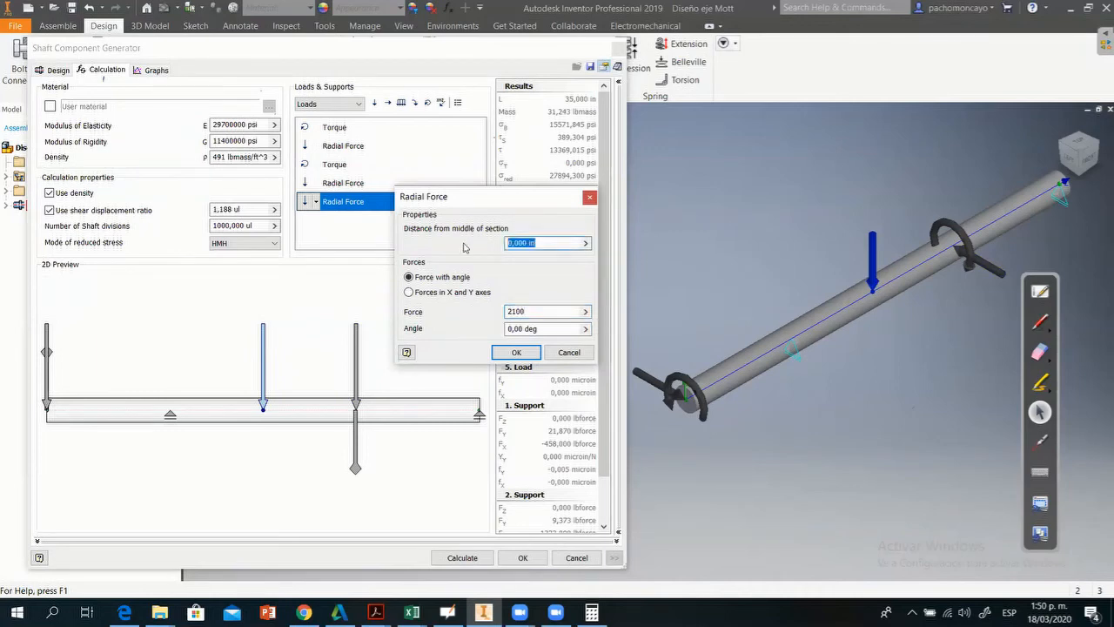
type("17,5")
key("Return")
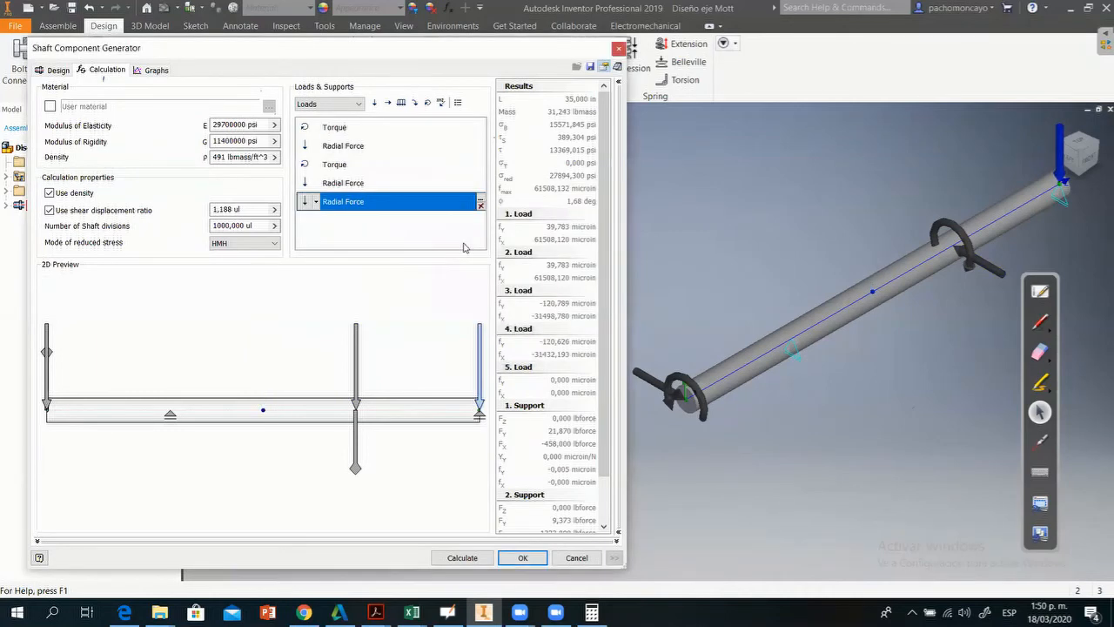
double_click(479, 373)
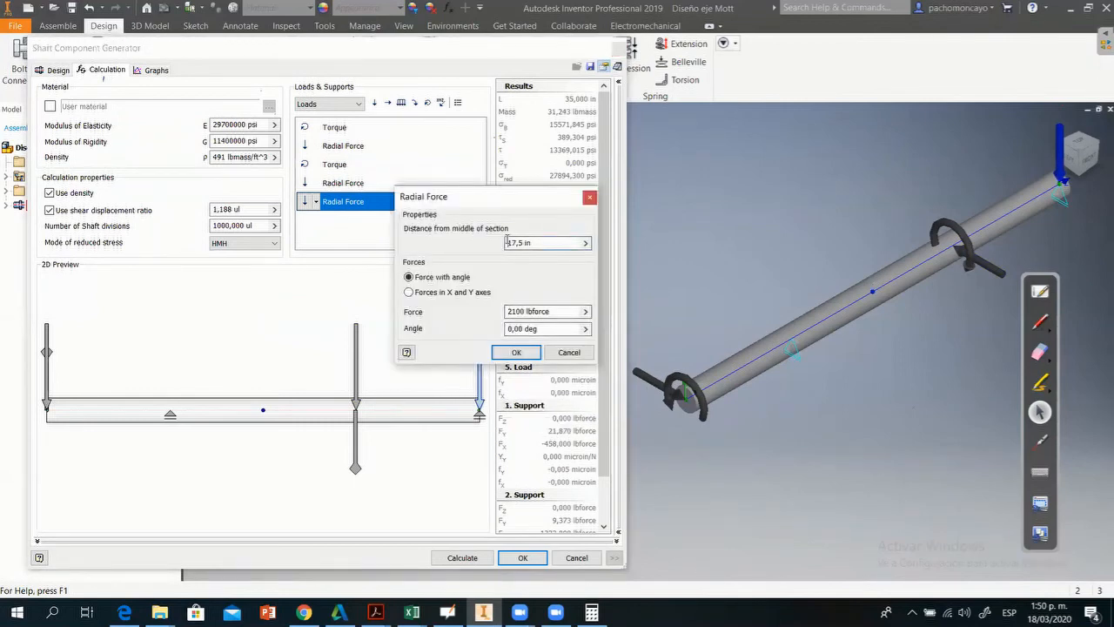
left_click(516, 352)
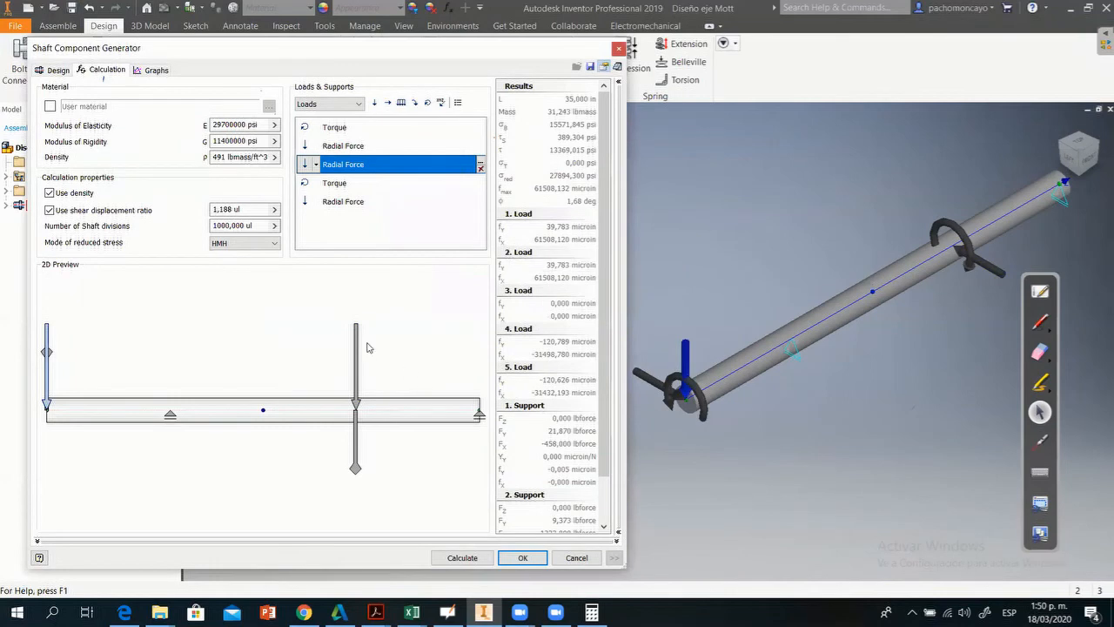
Add a 4200 lbforce radial force located 7.5 in from the middle of the shaft section.
left_click(375, 102)
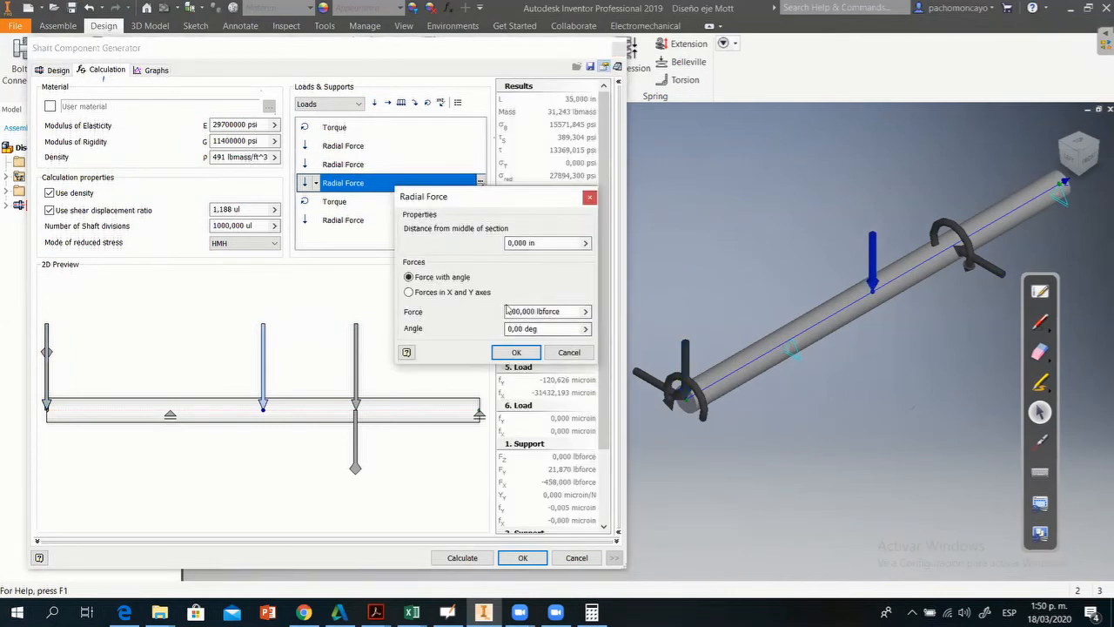
left_click(509, 310)
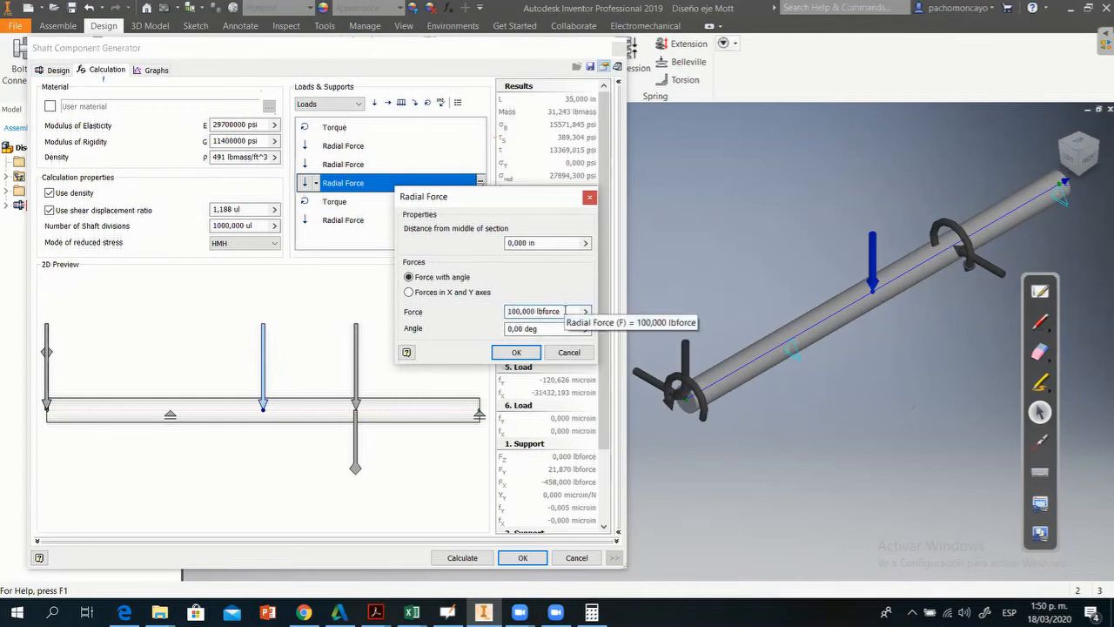
left_click_drag(564, 311, 483, 319)
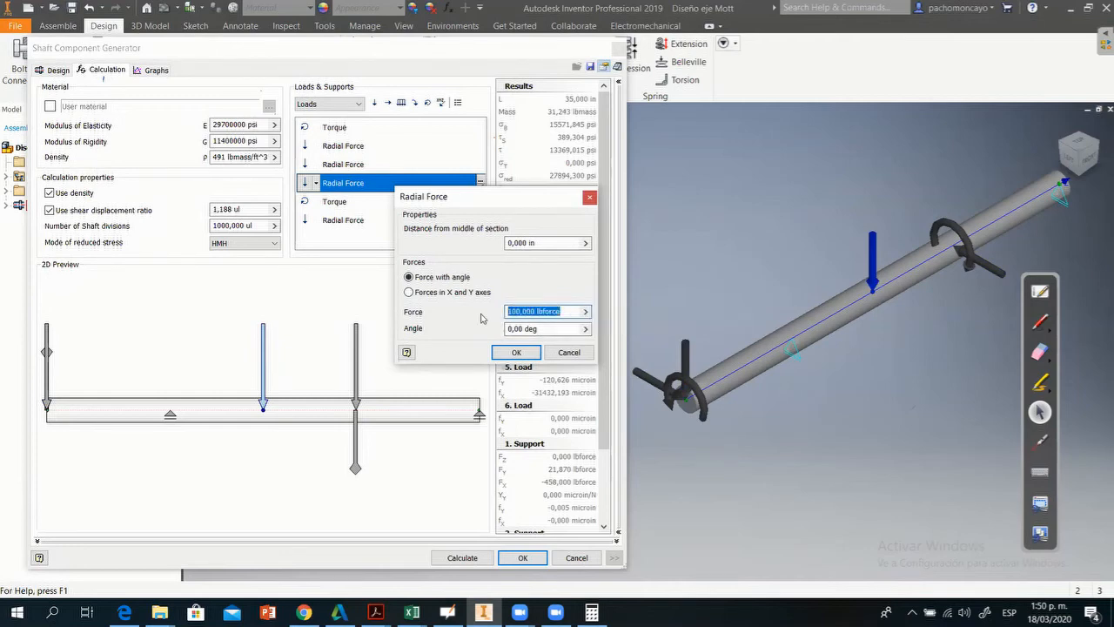
type("4200")
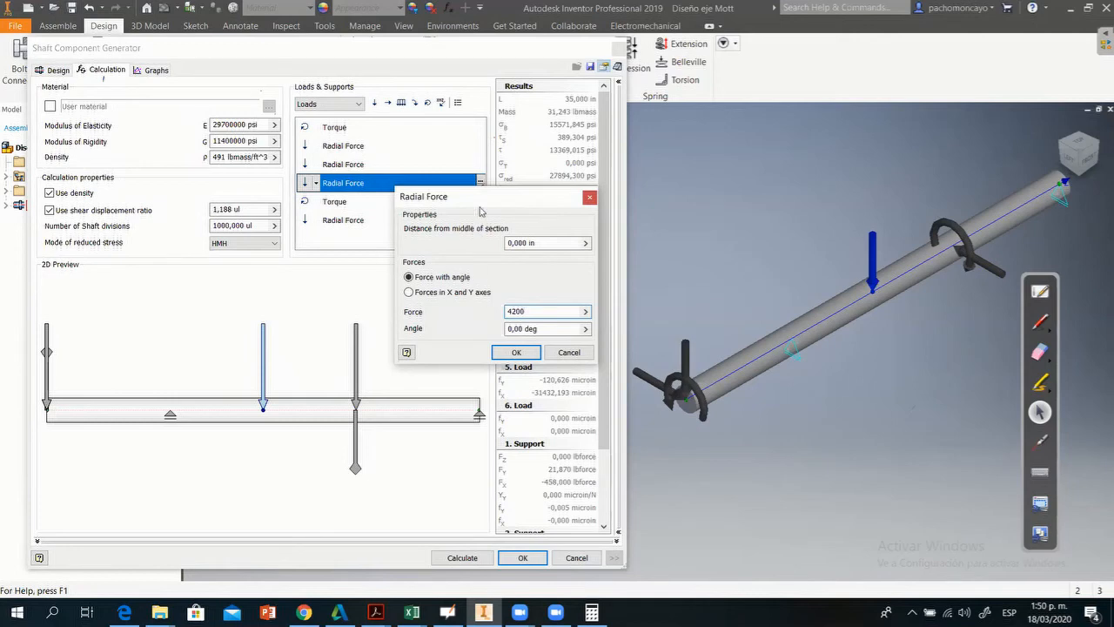
left_click_drag(548, 242, 477, 237)
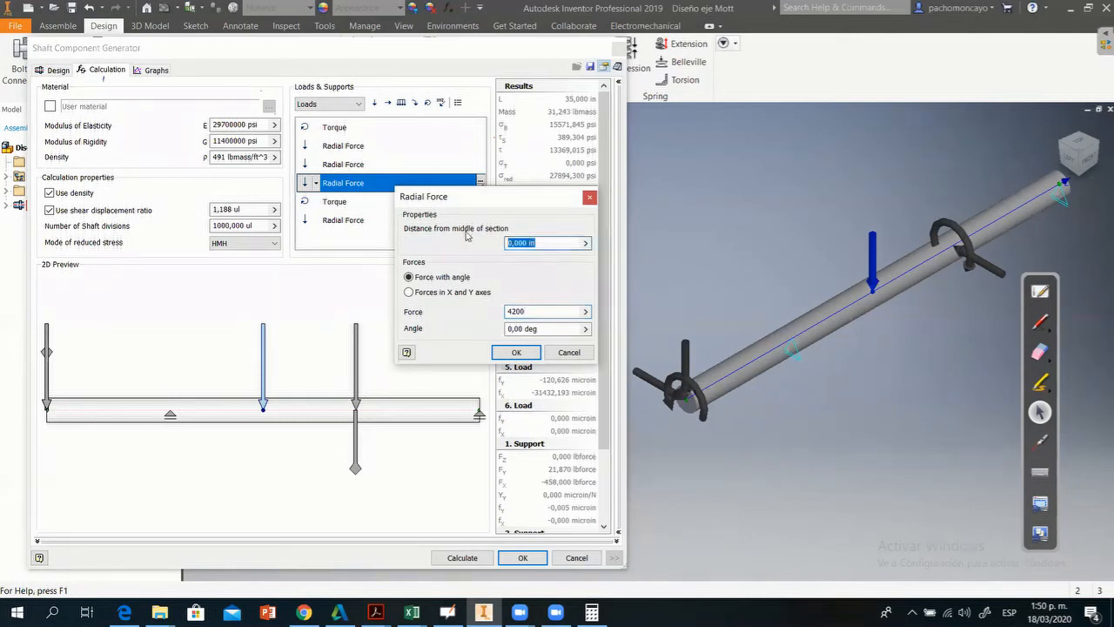
type("7,5")
key("Return")
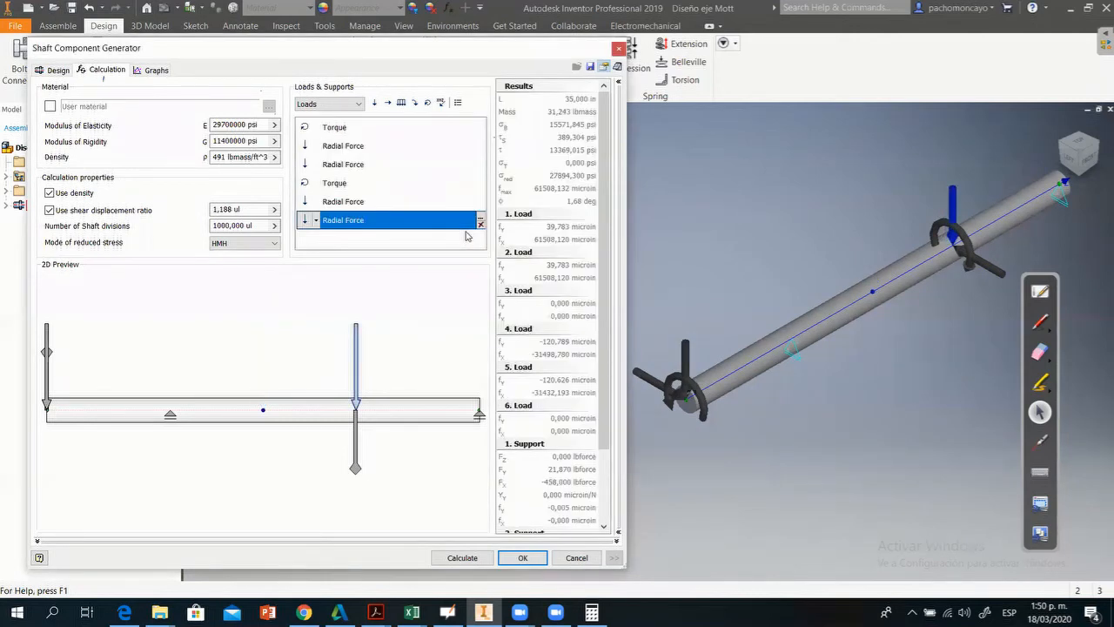
Recalculate the shaft and circle the second support's Y and X reaction forces in the results.
middle_click_drag(648, 305, 650, 306)
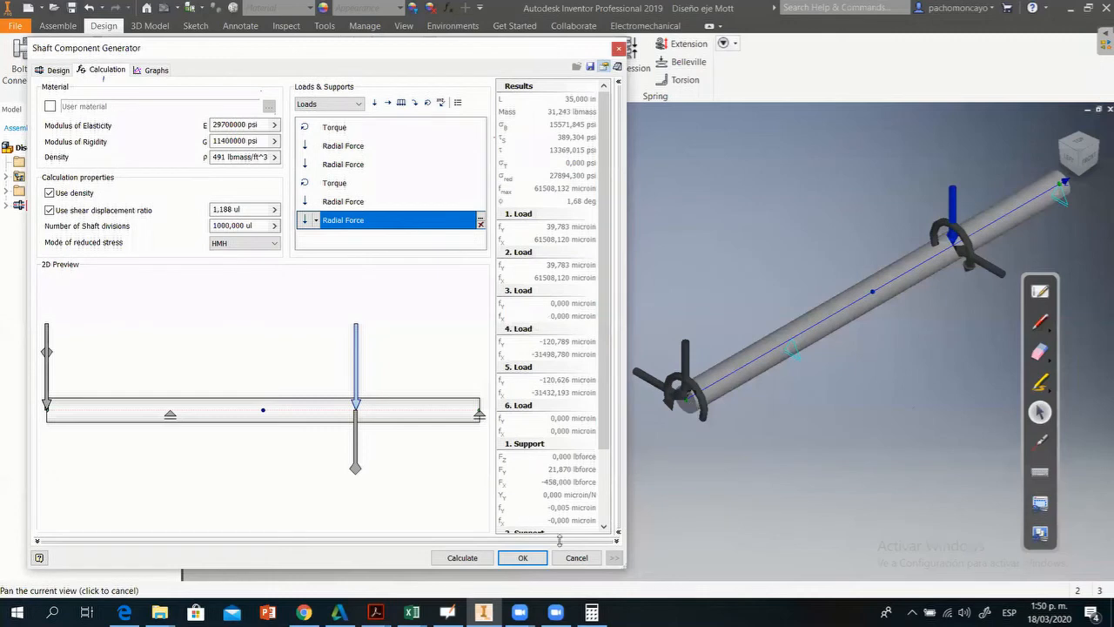
left_click(468, 557)
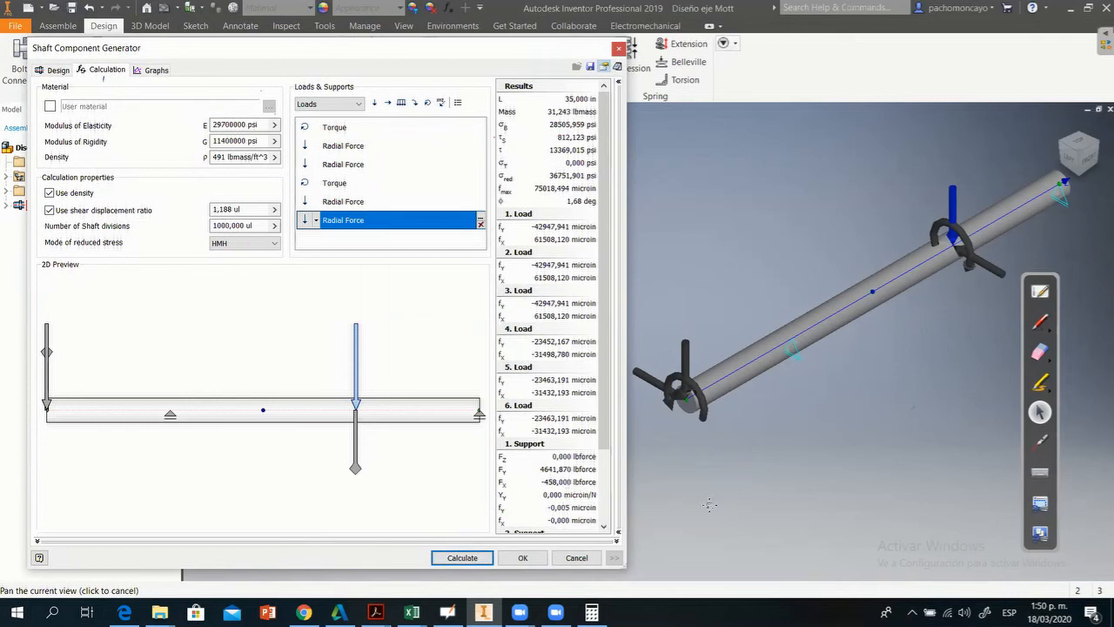
scroll(604, 384, "down", 3)
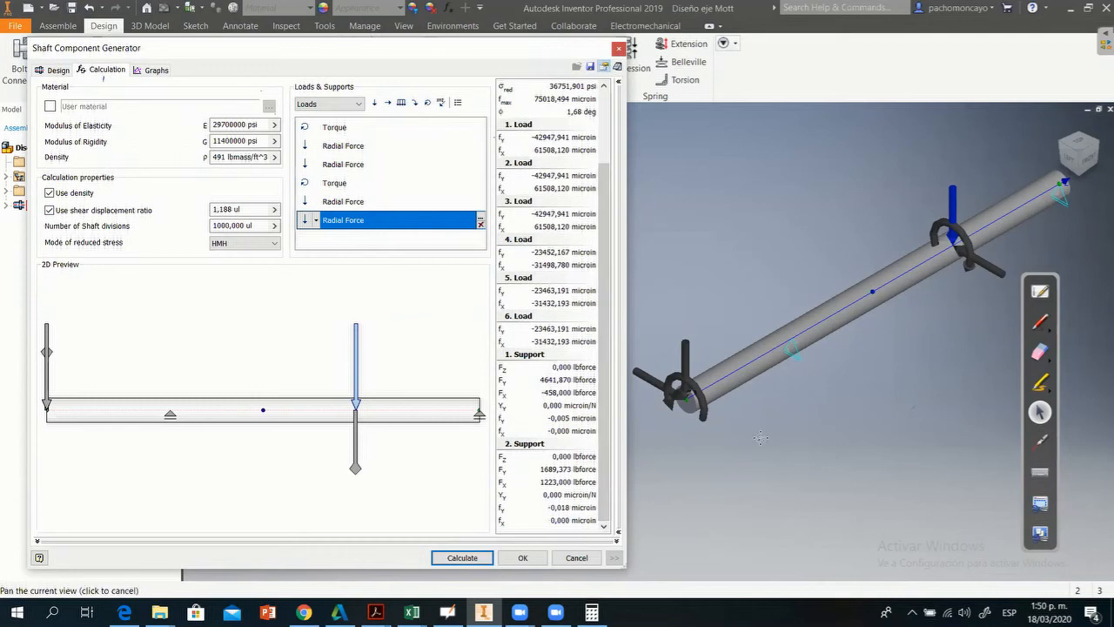
left_click(1040, 323)
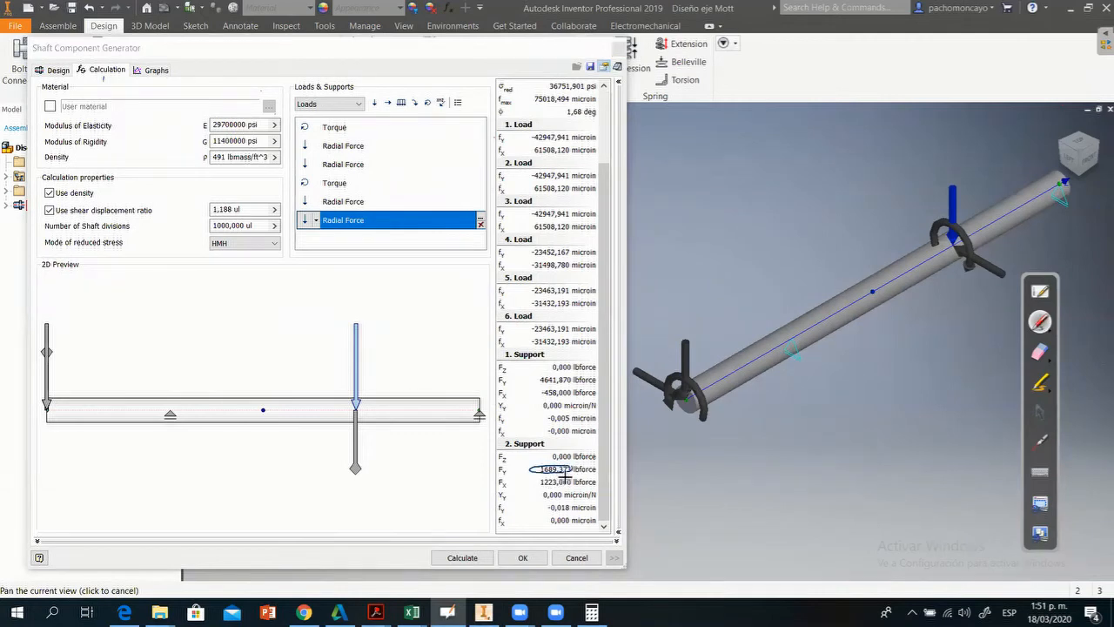
left_click_drag(535, 479, 567, 476)
Circle the support reactions and the tangential force at C on the shaft force diagrams in the Diseño de eje Robert Mott 12-1 PDF.
left_click(376, 612)
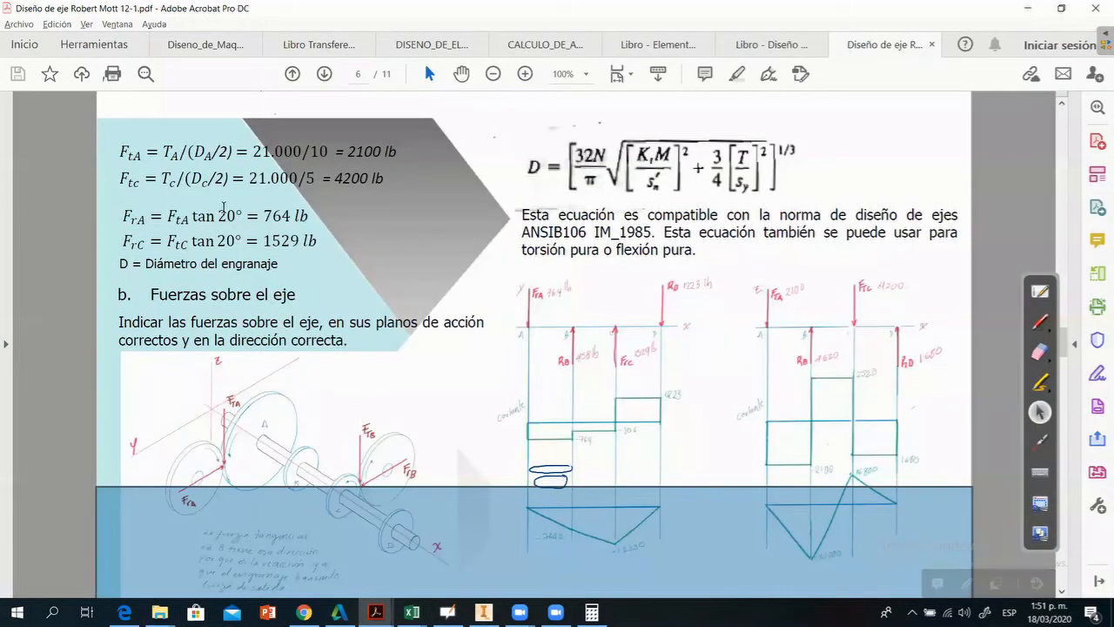
left_click(1040, 440)
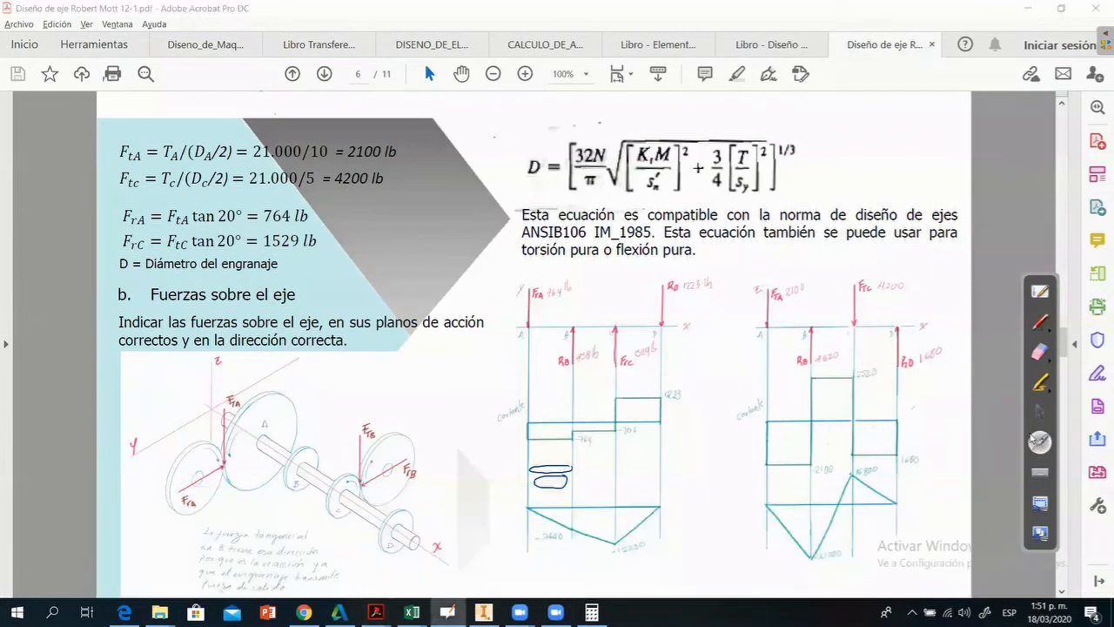
left_click(1040, 322)
mouse_move(710, 272)
left_mouse_down()
mouse_move(661, 282)
mouse_move(710, 277)
left_mouse_up()
mouse_move(948, 338)
left_mouse_down()
mouse_move(929, 374)
mouse_move(943, 333)
left_mouse_up()
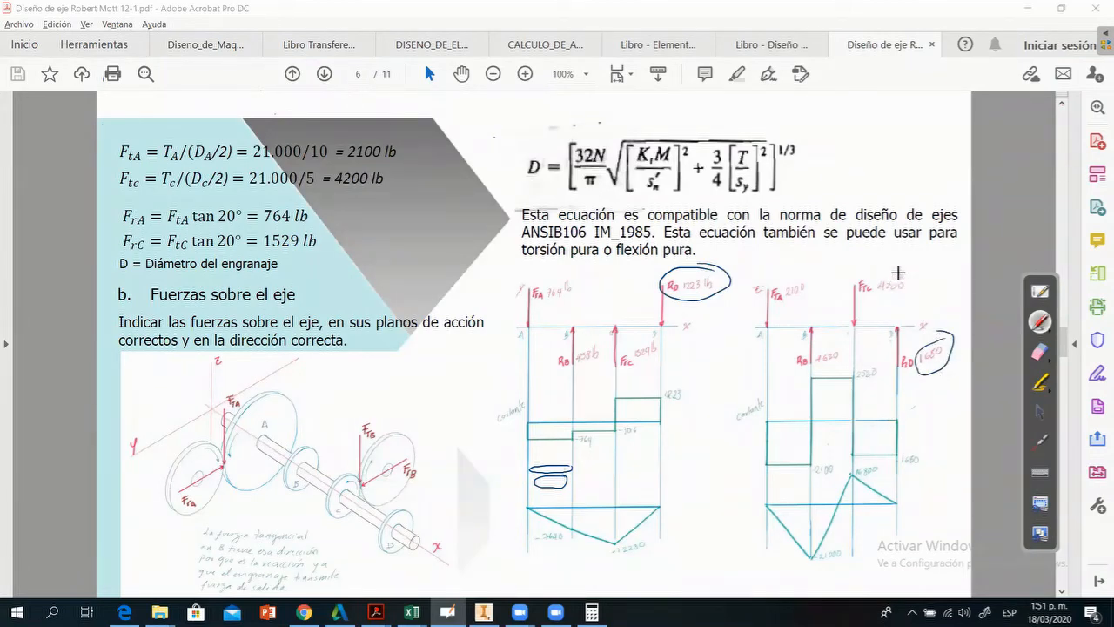
mouse_move(907, 276)
left_mouse_down()
mouse_move(896, 274)
mouse_move(913, 276)
left_mouse_up()
left_click_drag(596, 341, 583, 364)
Return to Inventor and clear all the ink marks from the screen.
key("alt+Tab")
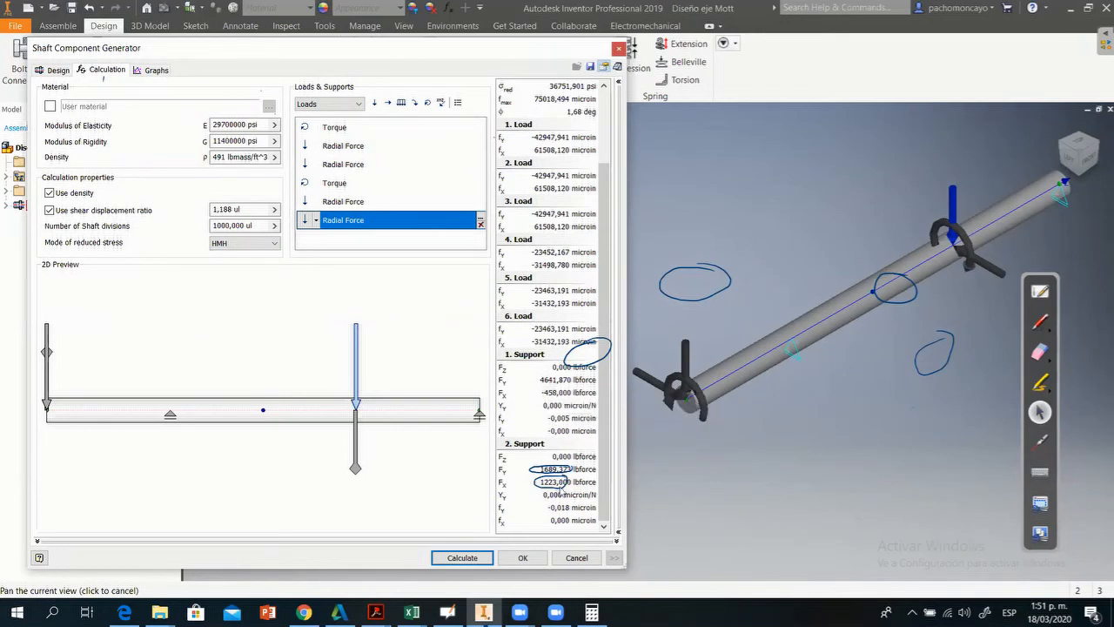
left_click(1041, 353)
left_click(1039, 413)
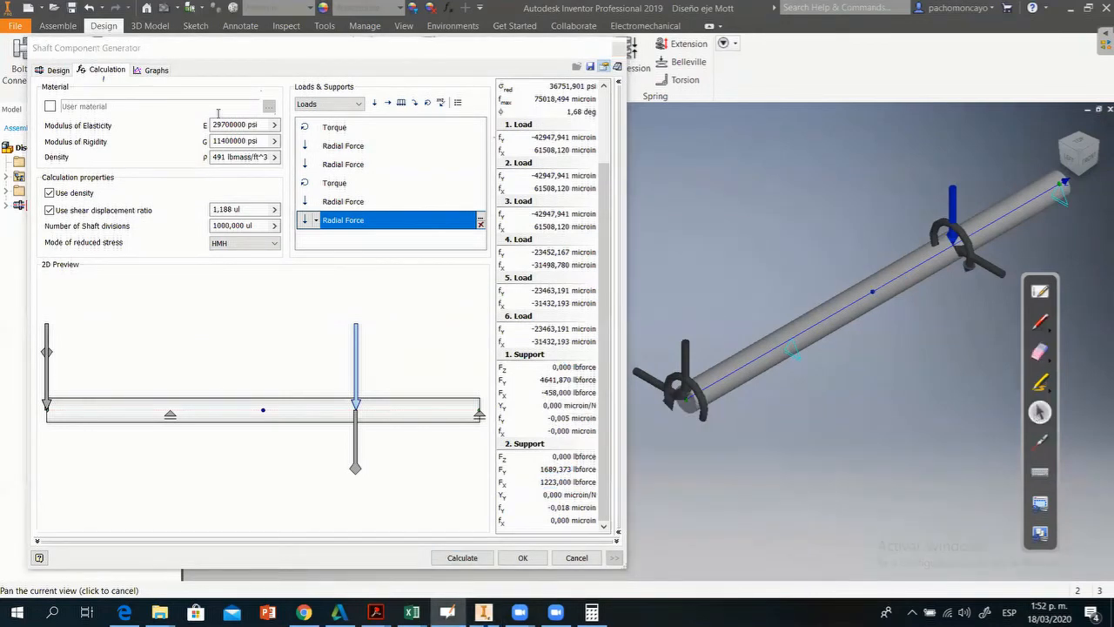
Review the shaft's shear force and bending moment graphs in both the YZ and XZ planes.
left_click(157, 70)
left_click(73, 112)
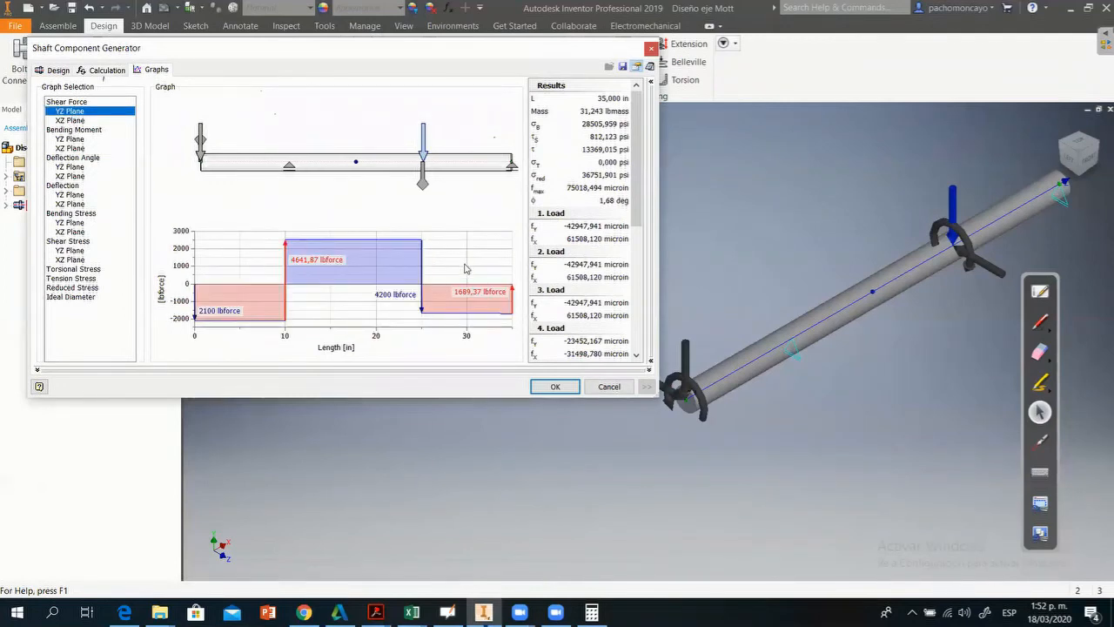
left_click(78, 121)
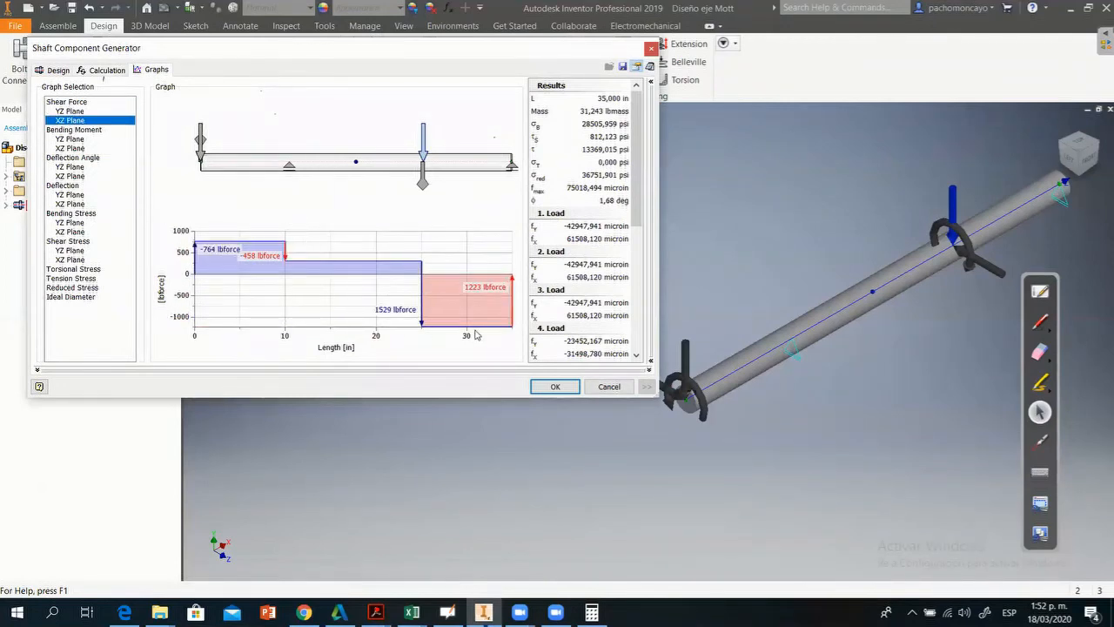
left_click(73, 139)
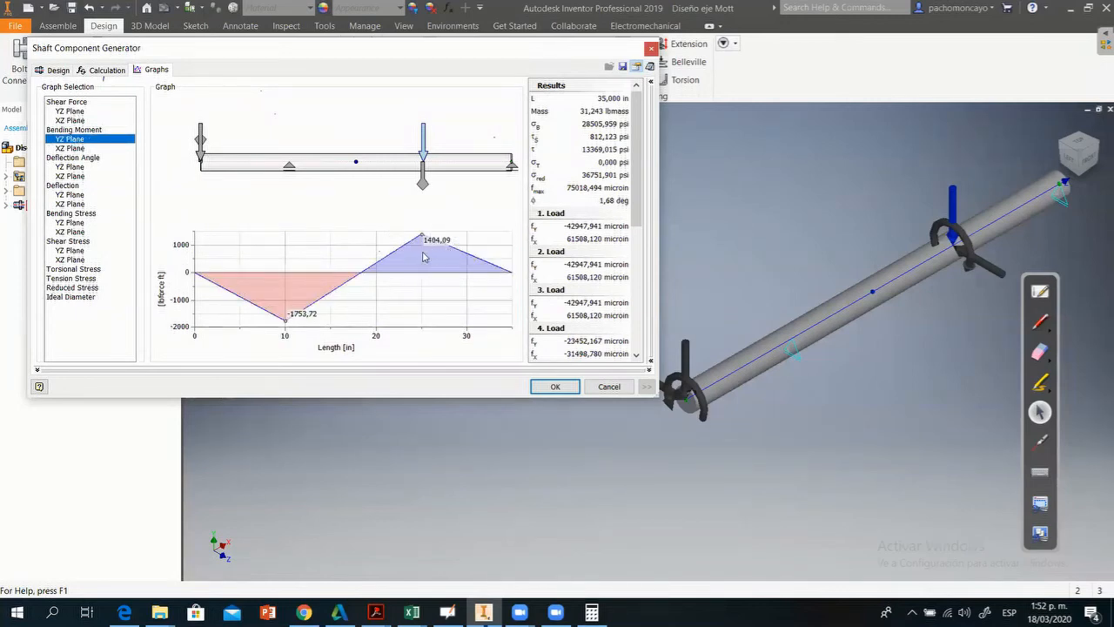
left_click(71, 148)
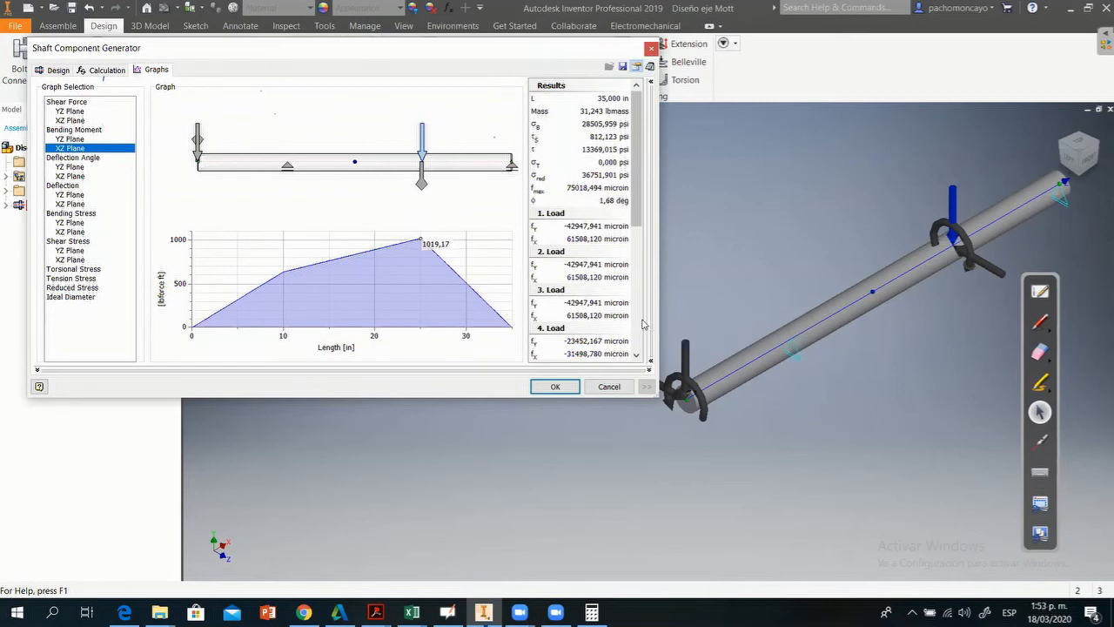
middle_click_drag(583, 441, 583, 441)
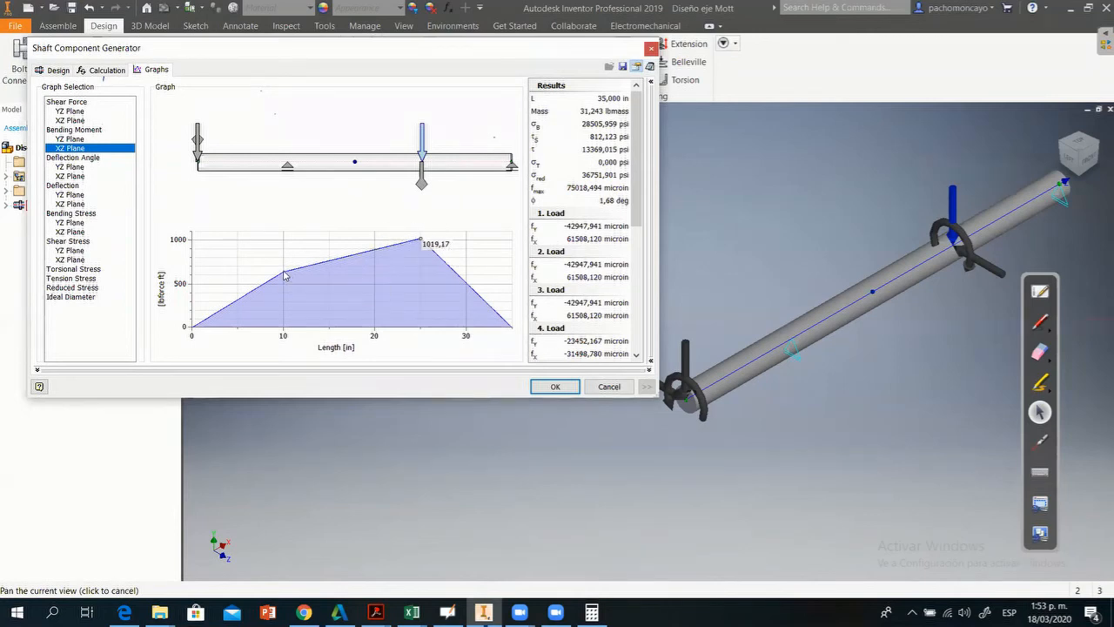
Convert the XZ plane bending moment at 10 in to inch units by multiplying 617 by 12 in the calculator.
mouse_move(284, 275)
left_click(592, 611)
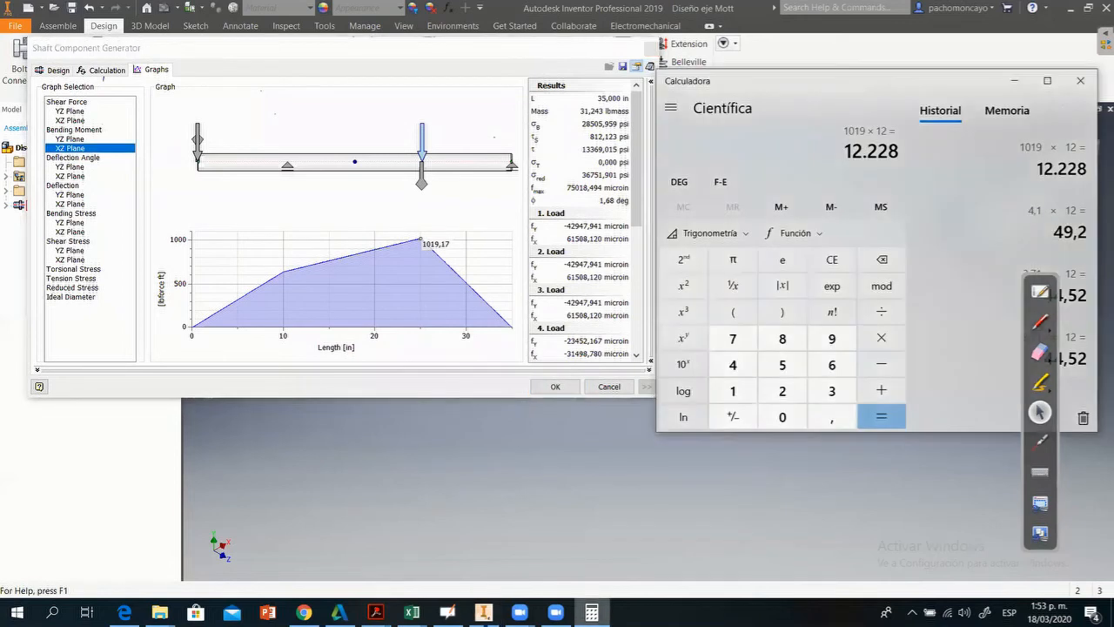
left_click(832, 364)
left_click(733, 391)
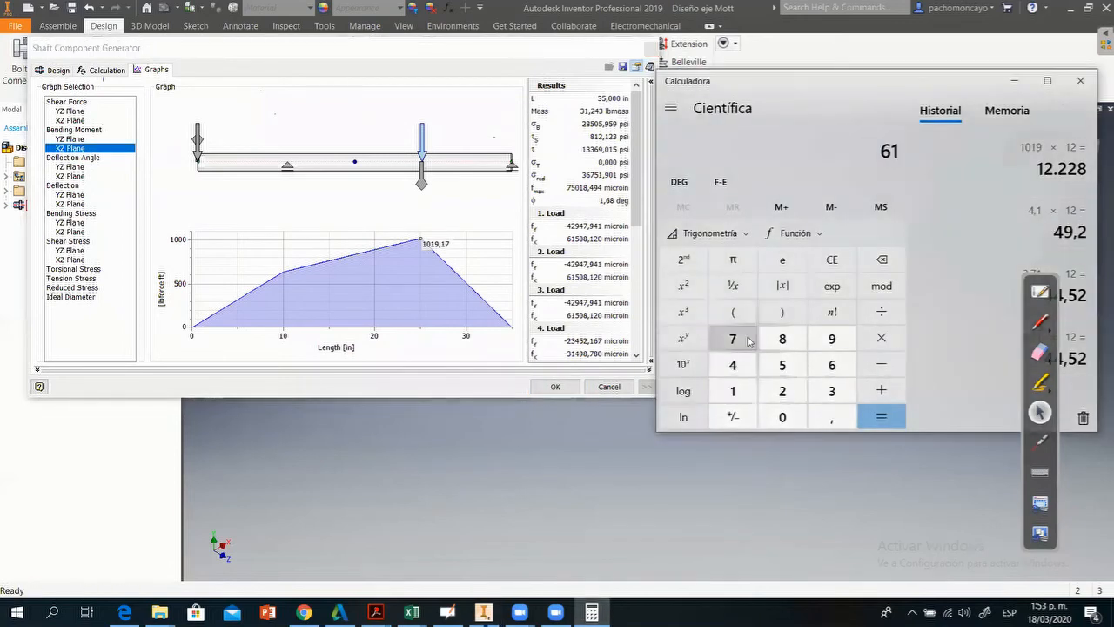
left_click(733, 338)
left_click(881, 338)
left_click(732, 391)
left_click(782, 391)
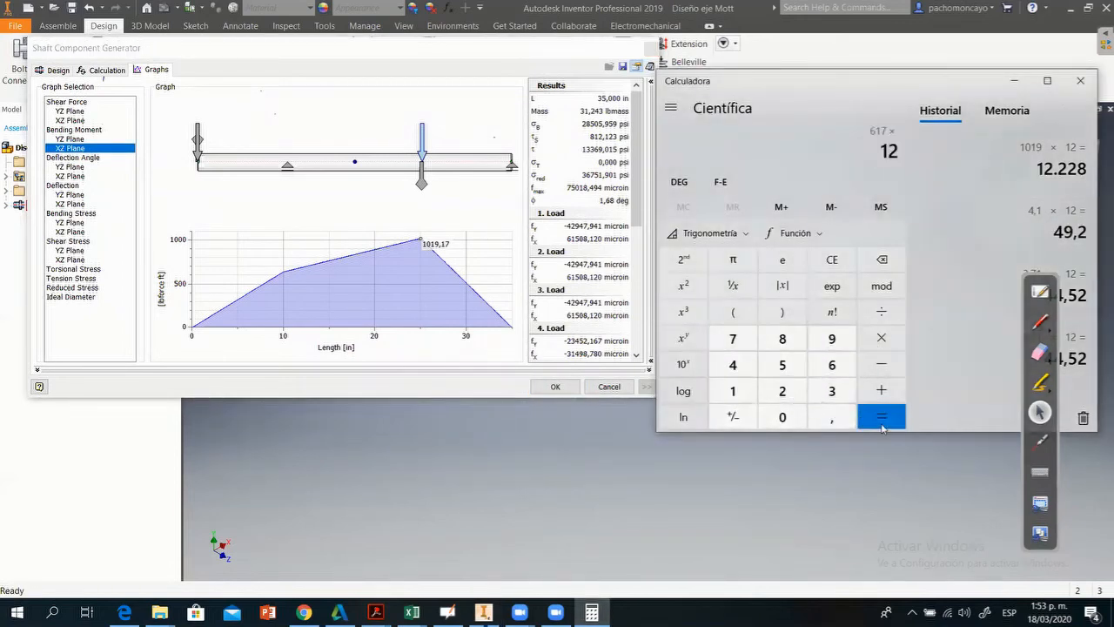
left_click(881, 417)
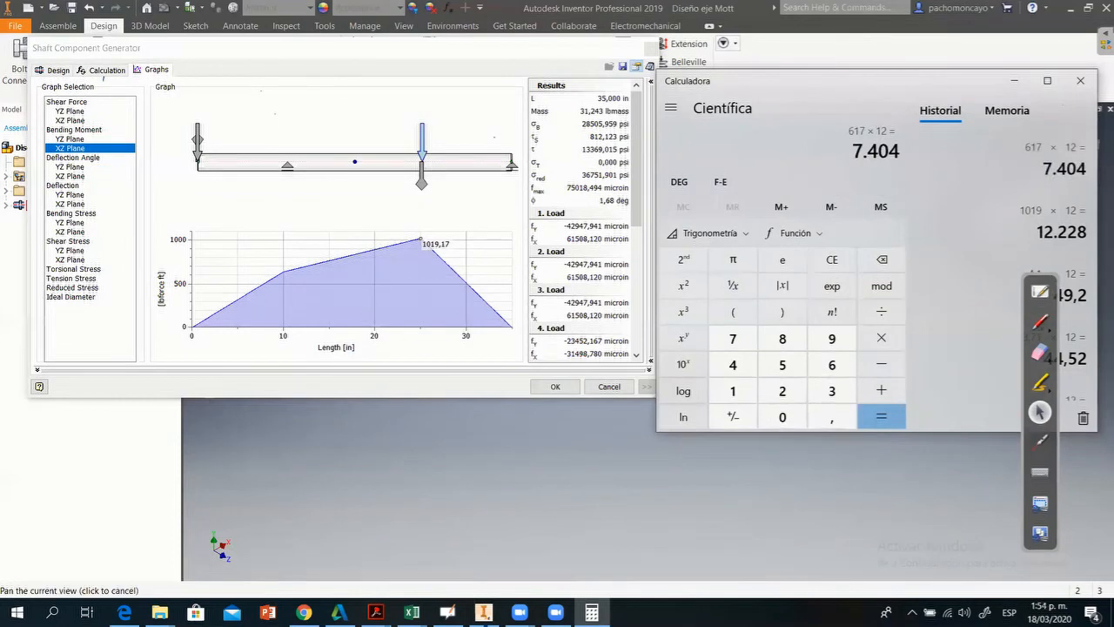
Compare the bending moments with the diagrams in the Robert Mott 12-1 PDF and return to the shaft's calculation settings in Inventor.
mouse_move(376, 612)
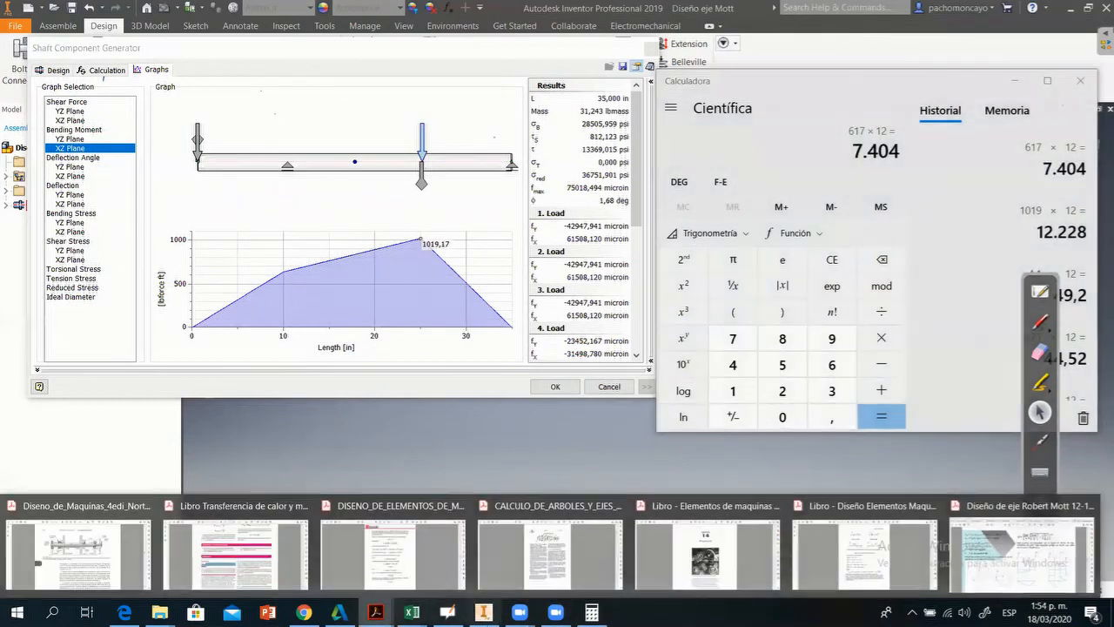
left_click(1009, 579)
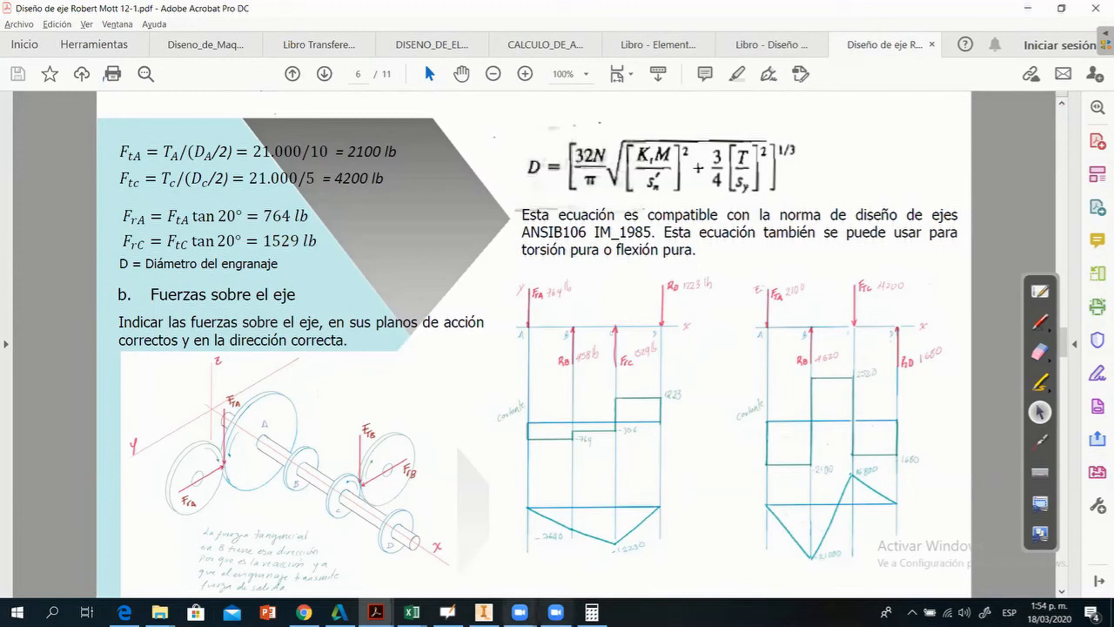
left_click(483, 612)
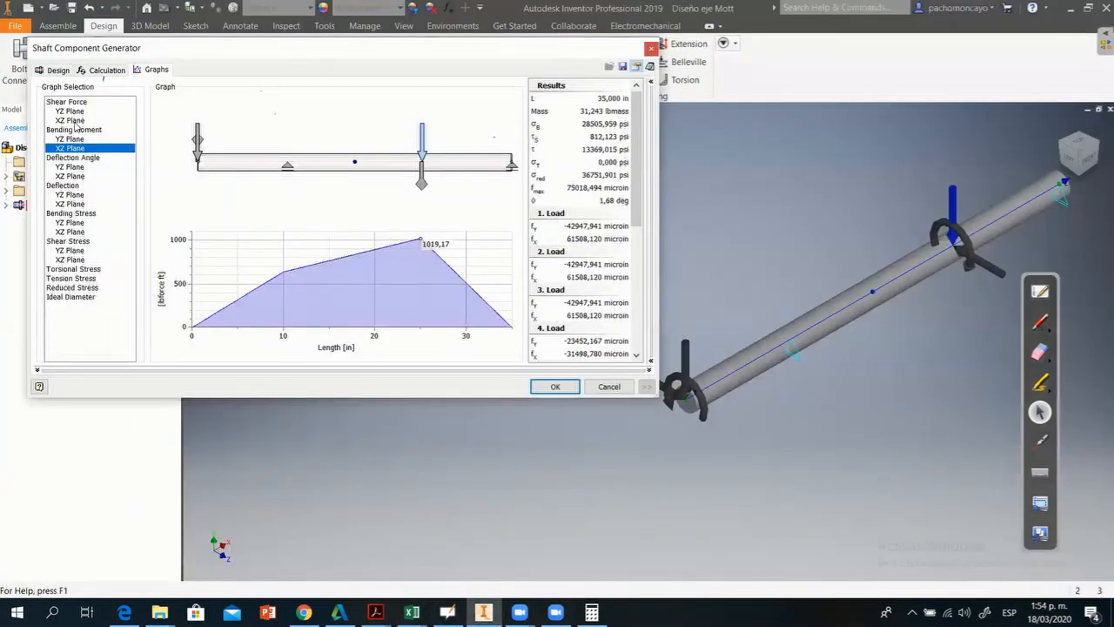
key("F2")
left_click(102, 70)
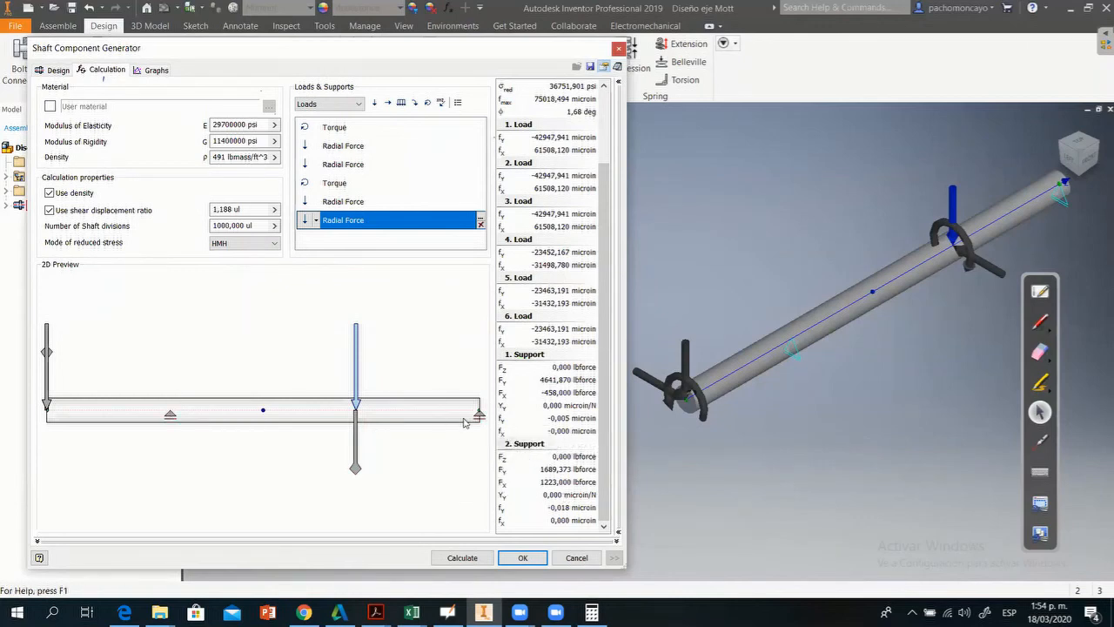
Review the shaft's torsional stress, tension stress, reduced stress and ideal diameter graphs.
left_click(152, 70)
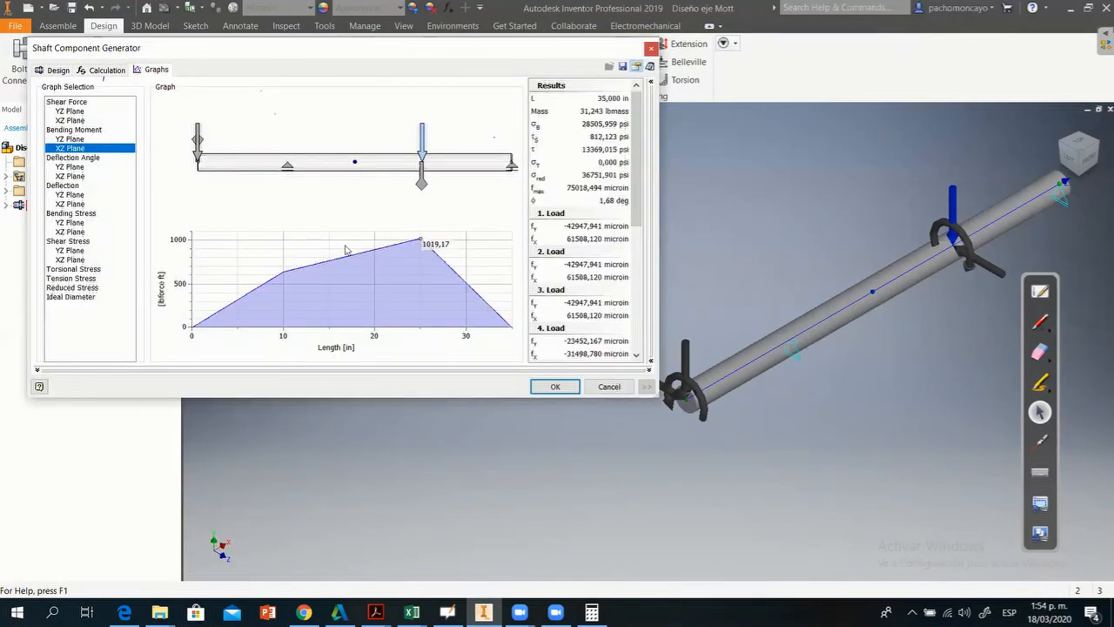
left_click(68, 270)
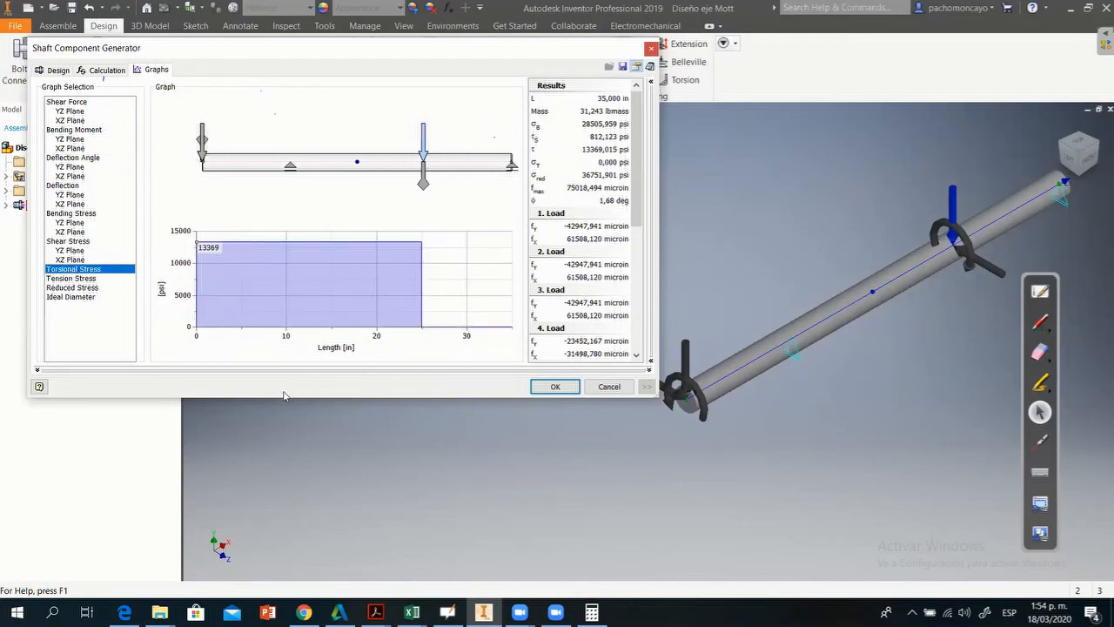
left_click(84, 279)
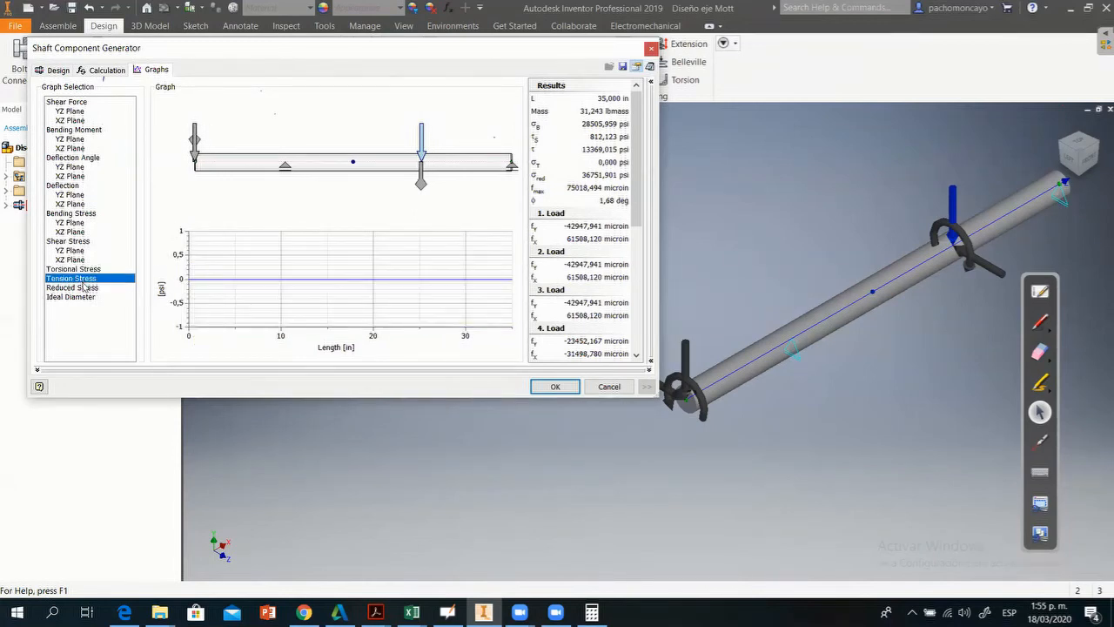
left_click(80, 288)
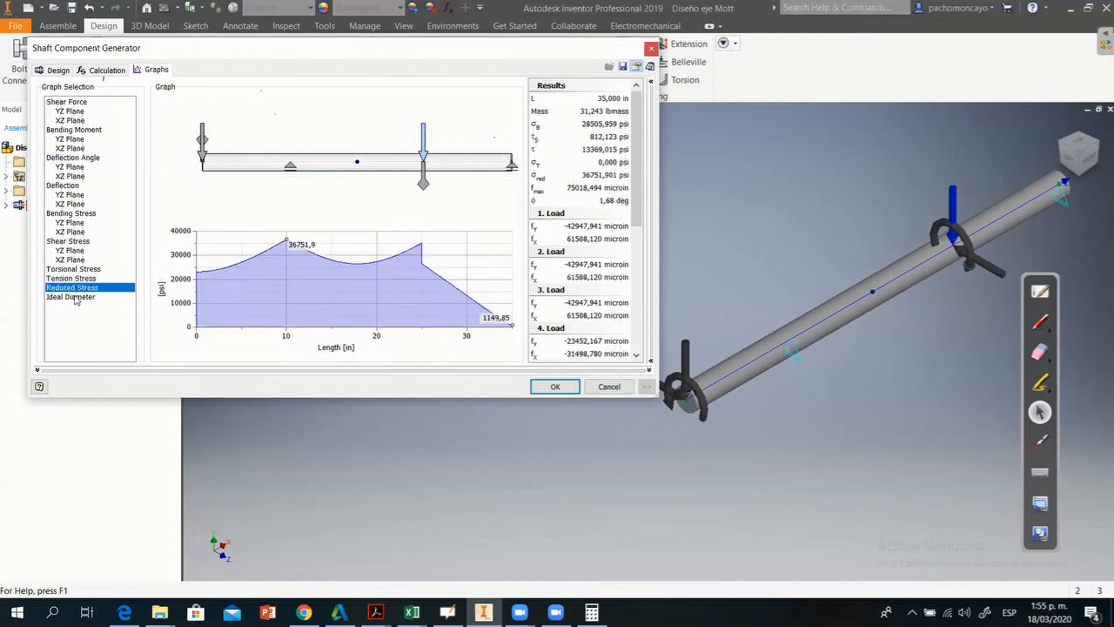
left_click(76, 297)
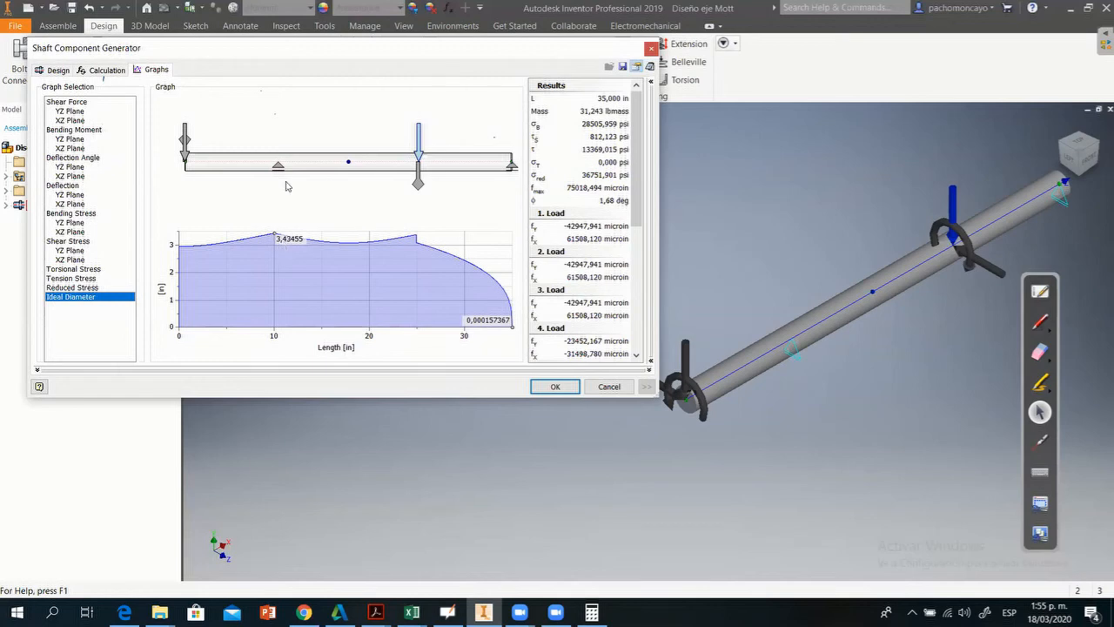
Compare the ideal diameters with the shaft diameters on page 11 of the Robert Mott 12-1 PDF and return to Inventor.
mouse_move(277, 166)
left_click(375, 612)
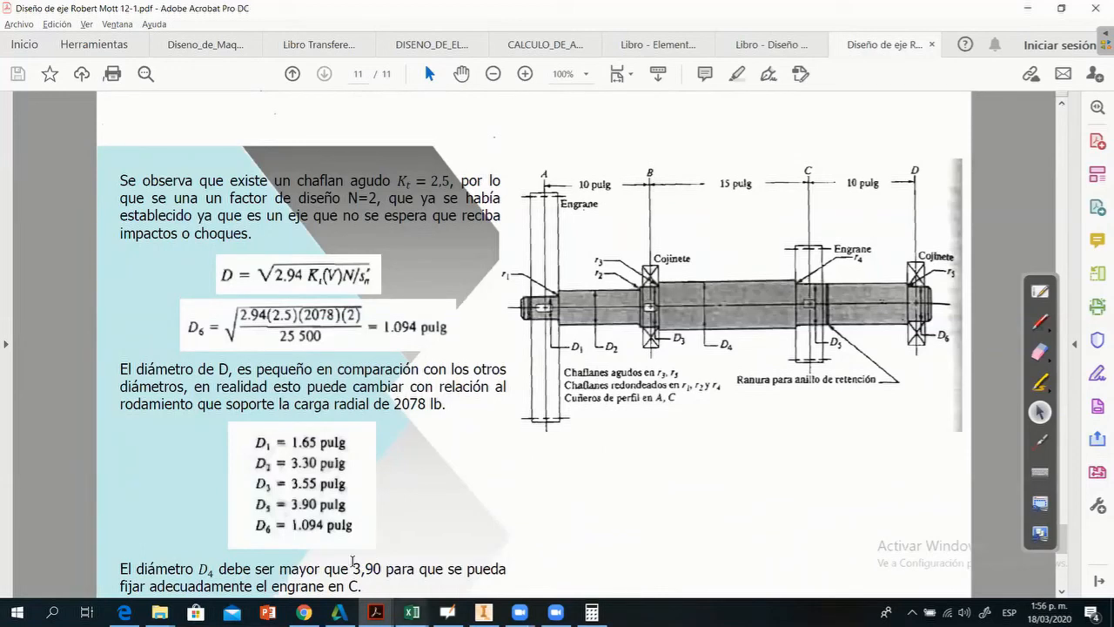
left_click(484, 612)
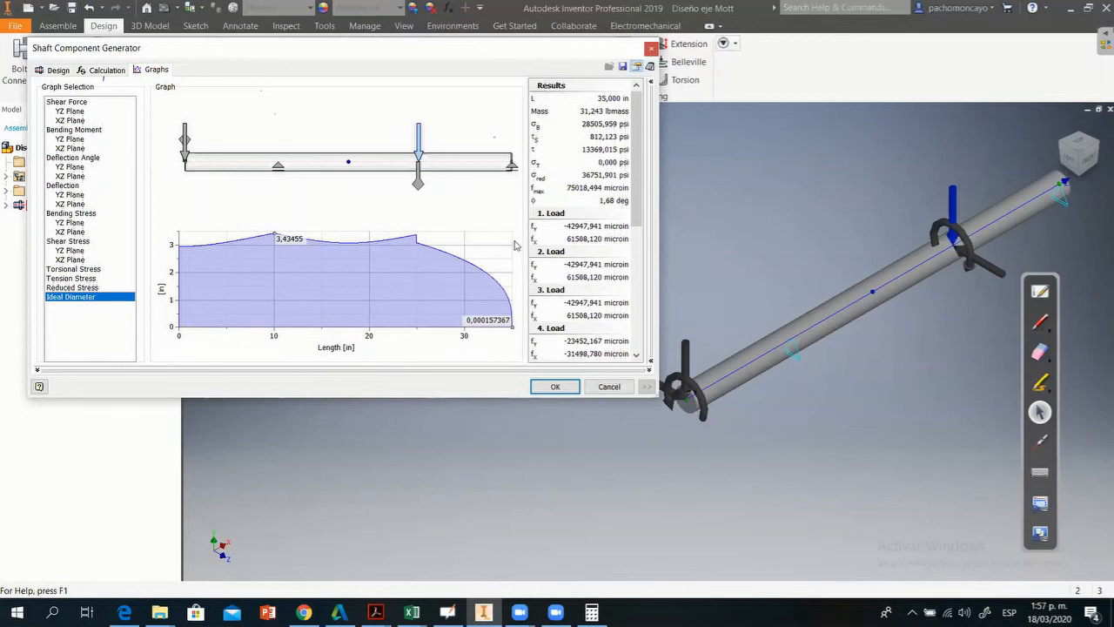
Enable material selection in the shaft's calculation settings and select Steel in the Material Types list.
left_click(59, 71)
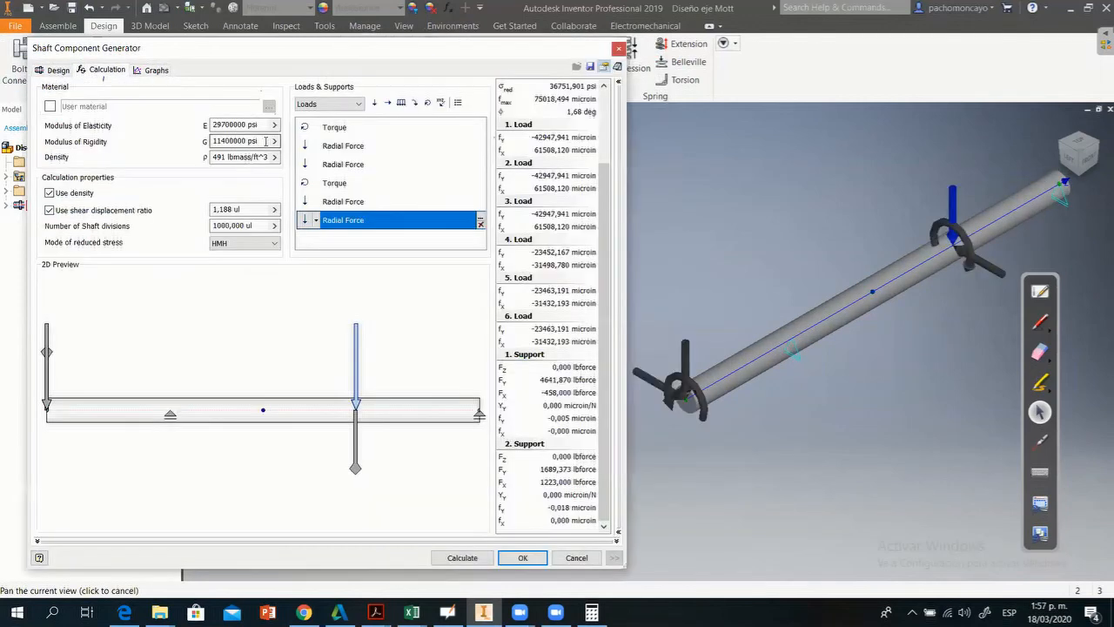
left_click(50, 106)
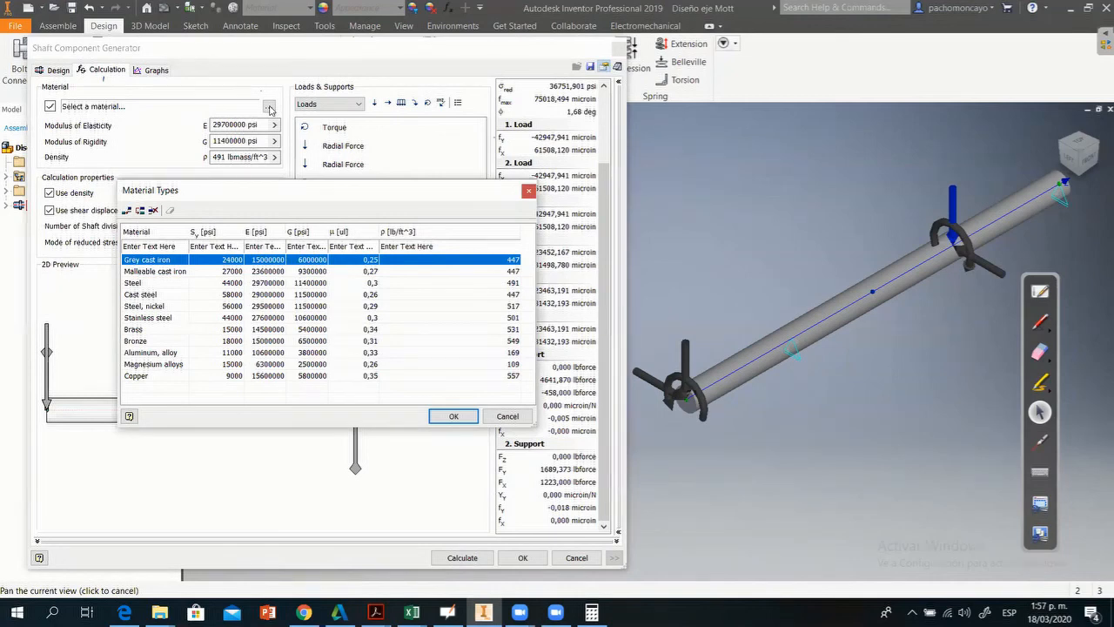
left_click(160, 283)
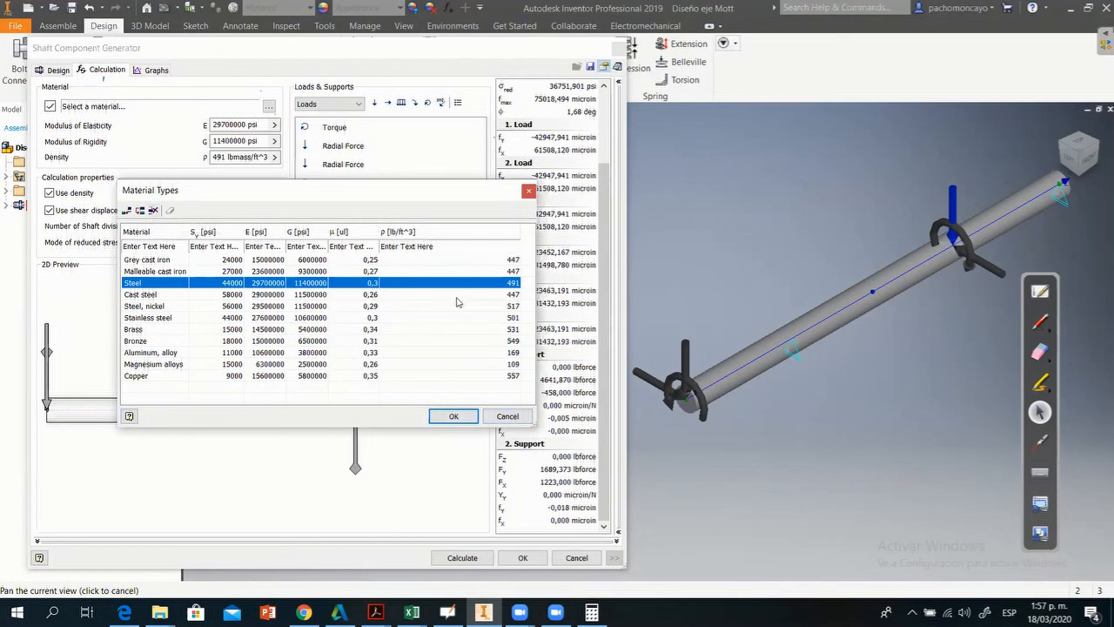
Consult the Design Accelerator Material Database help page, close it and return to the Material Types list in Inventor.
left_click(129, 416)
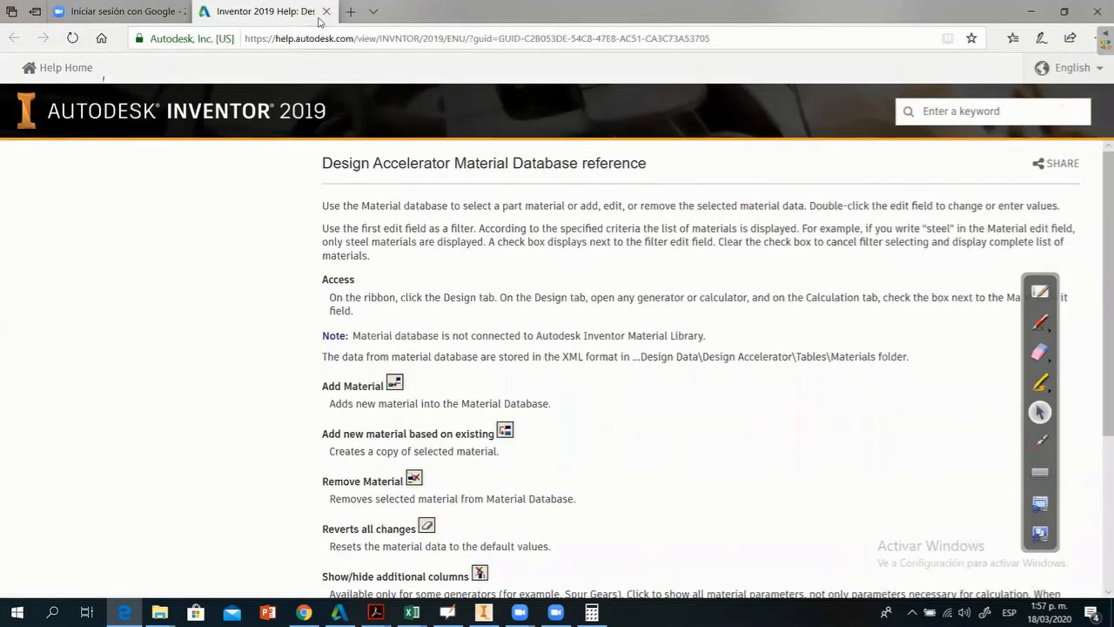
left_click(327, 13)
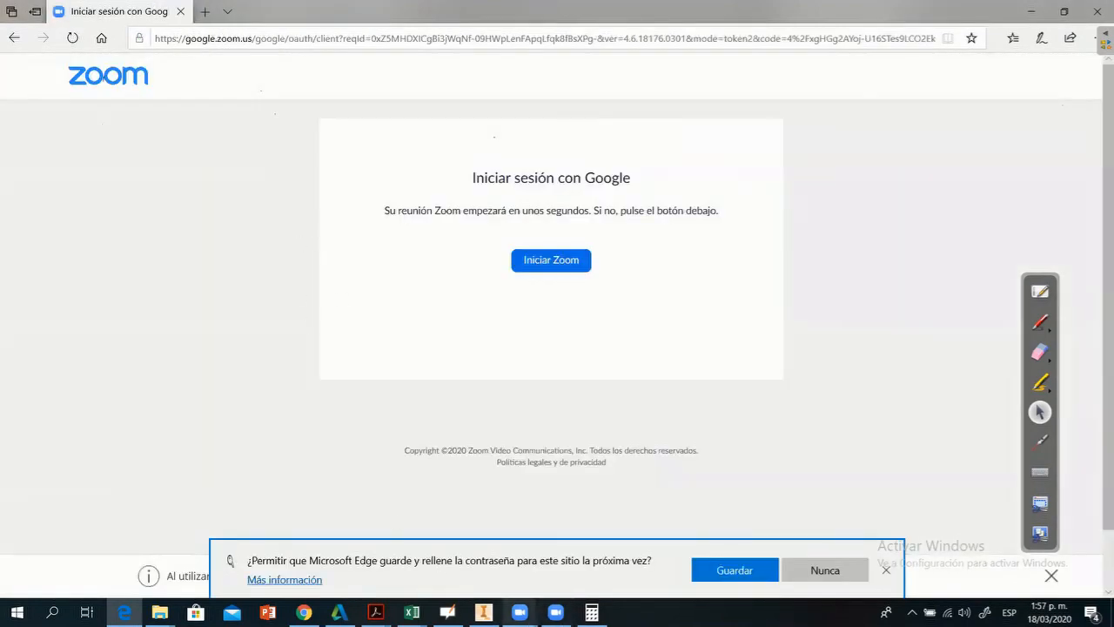
left_click(483, 612)
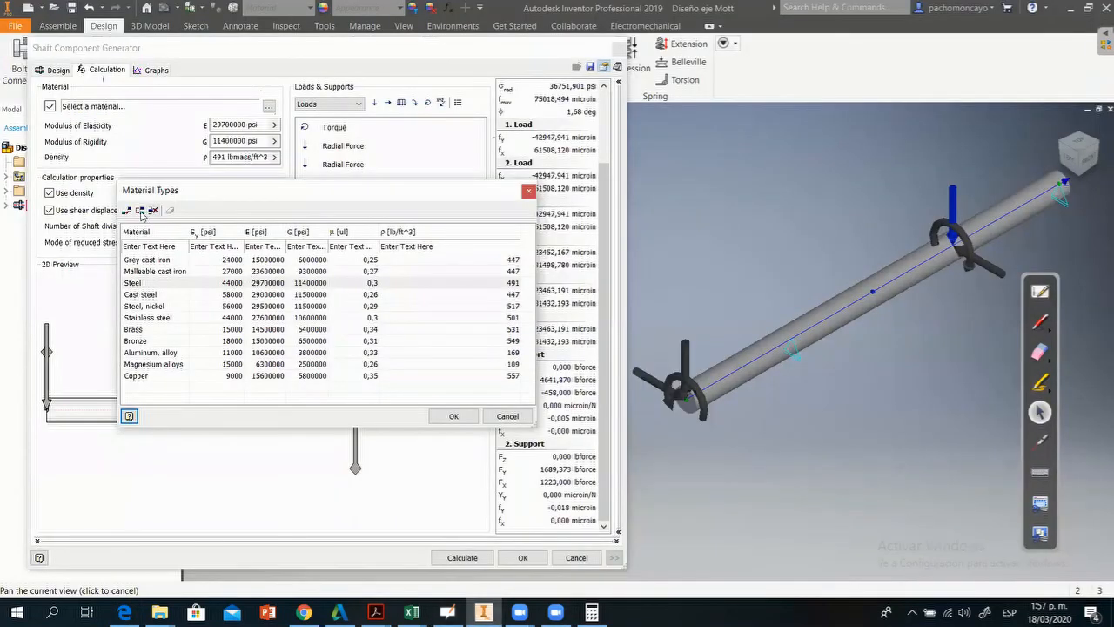
Assign Cast steel from the material list as the shaft's material and recalculate the shaft.
left_click(168, 247)
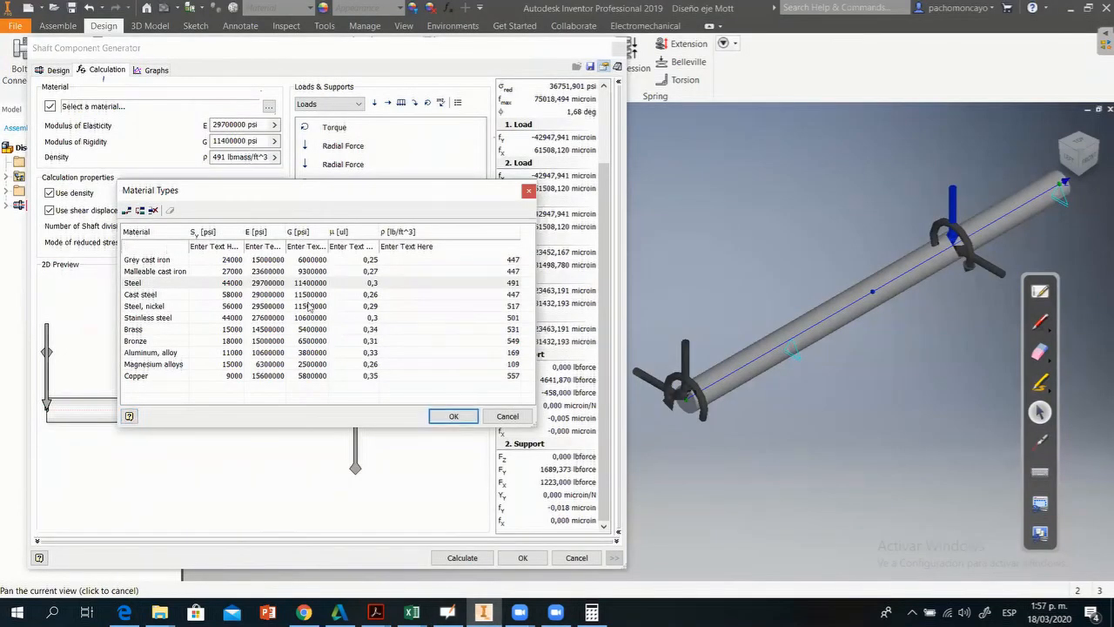
left_click(383, 282)
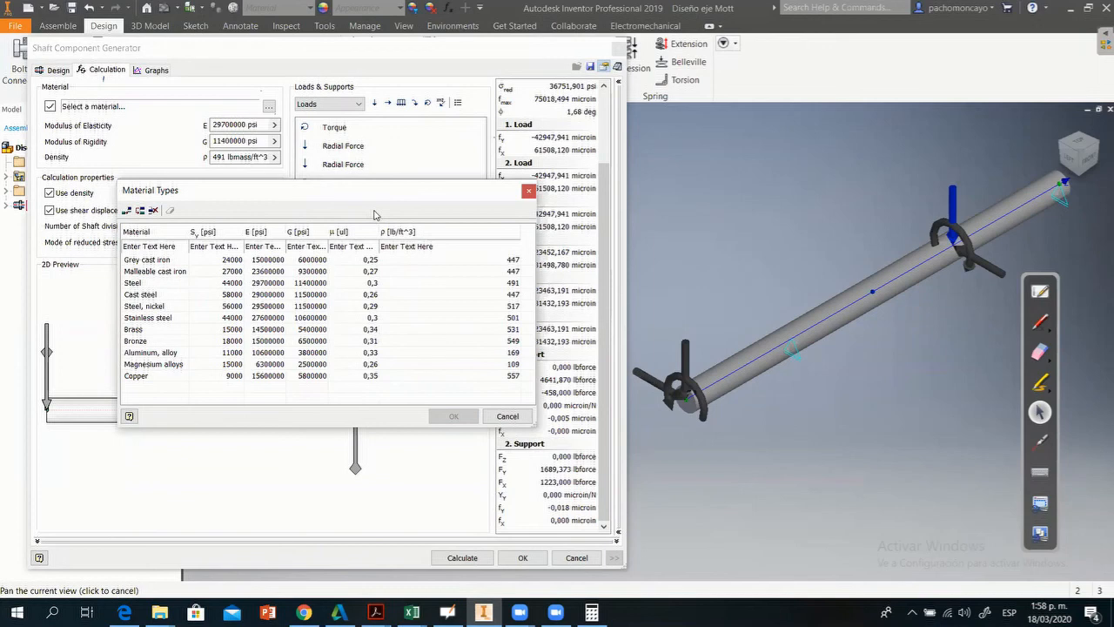
left_click(154, 319)
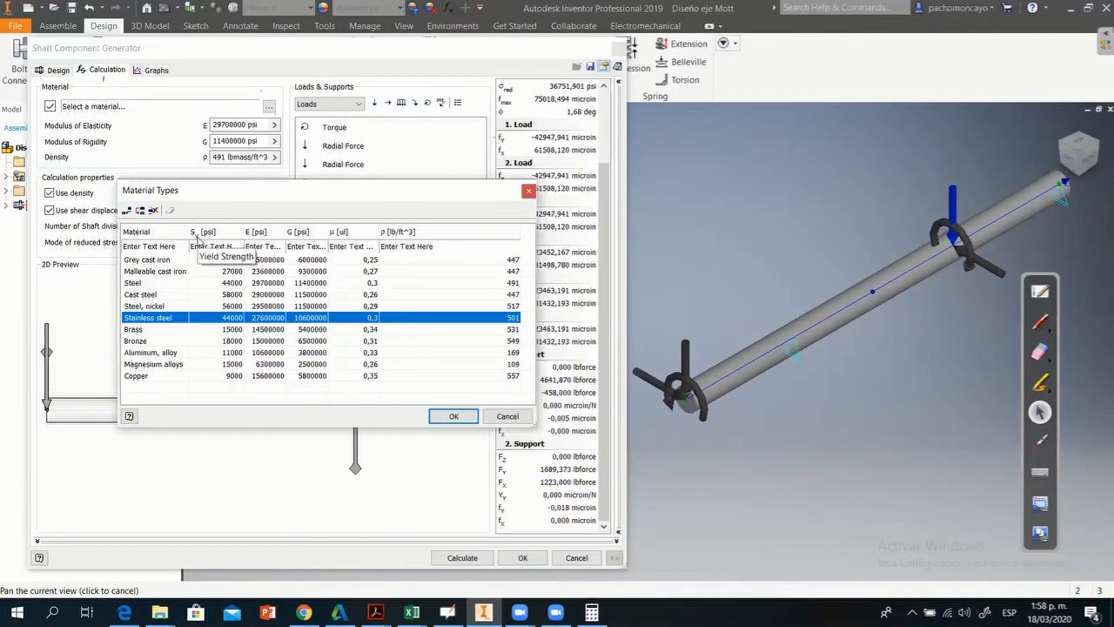
left_click(232, 307)
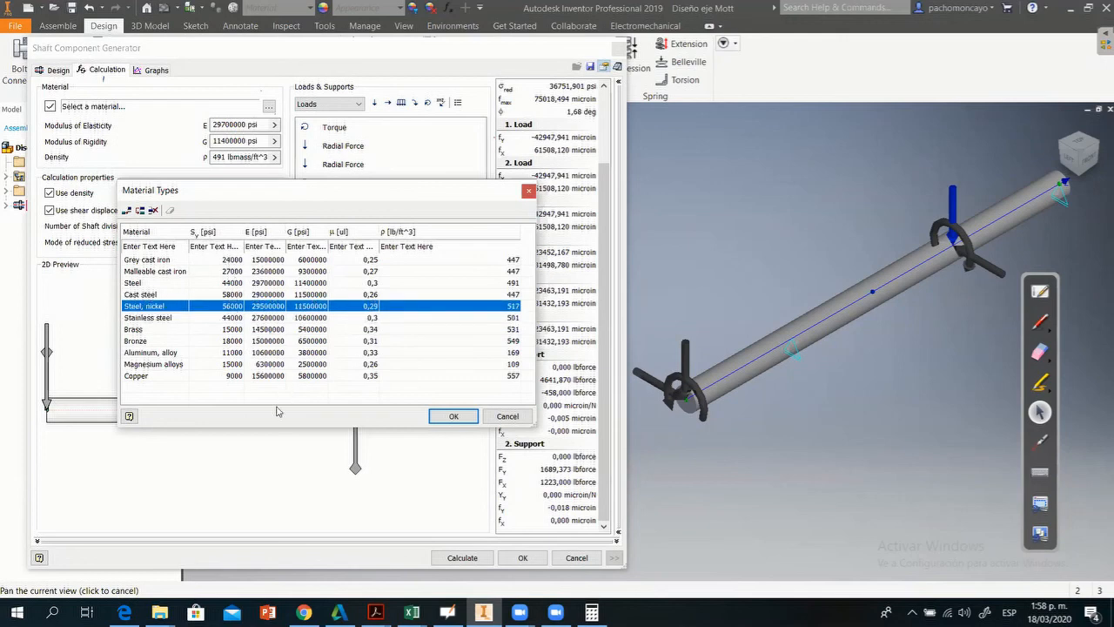
left_click(229, 295)
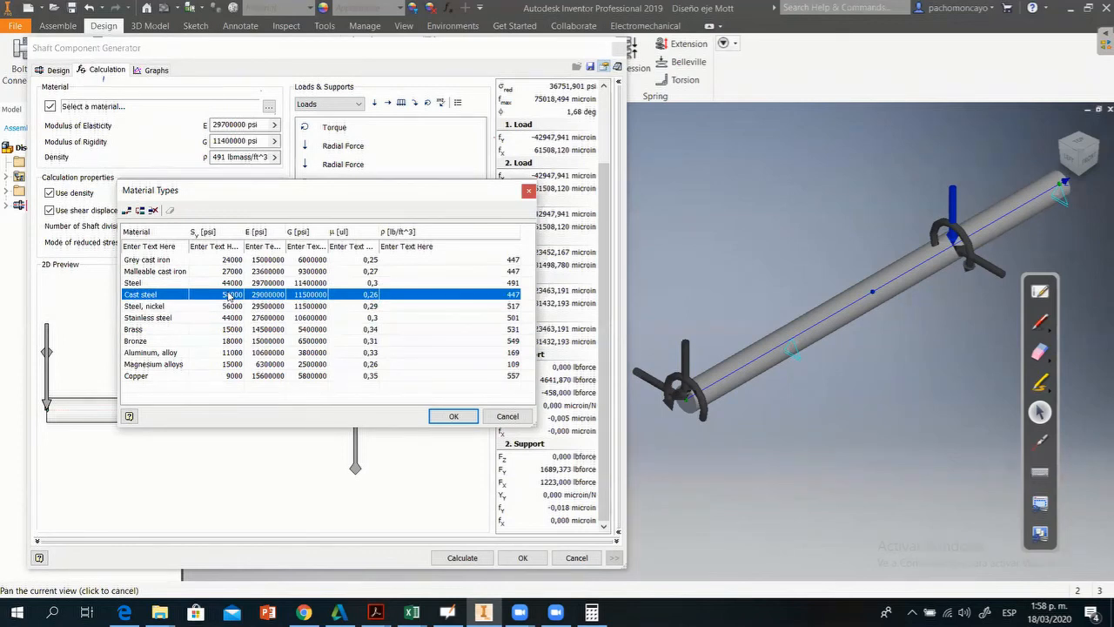
left_click(229, 295)
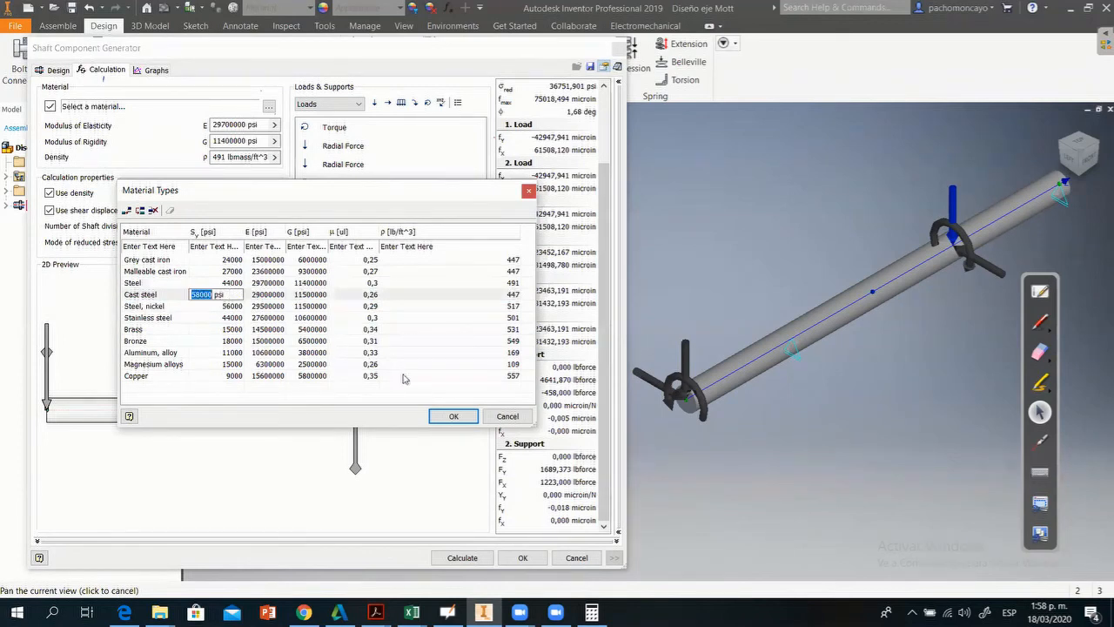
left_click(453, 416)
left_click(462, 558)
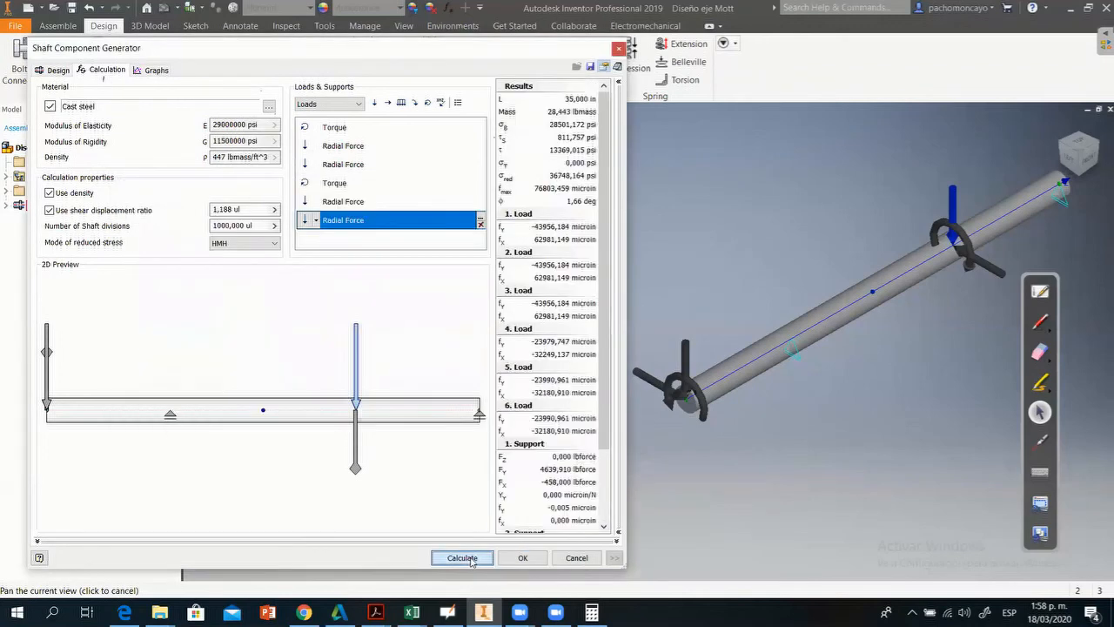
Review the shaft's ideal diameter graph for Cast steel along with its calculation properties.
left_click(156, 71)
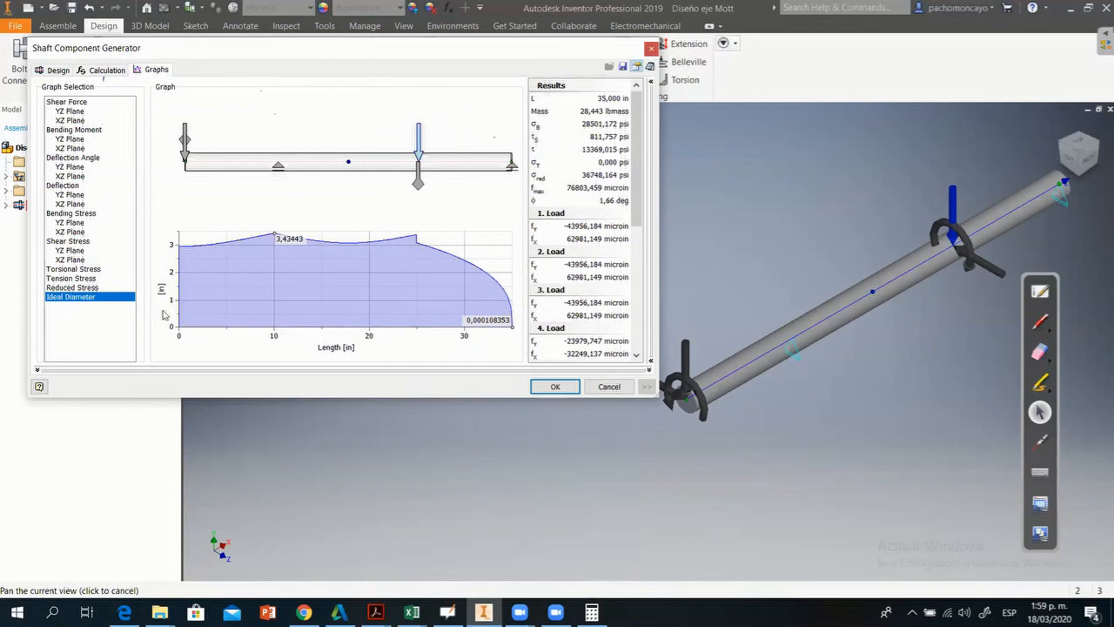
left_click(91, 70)
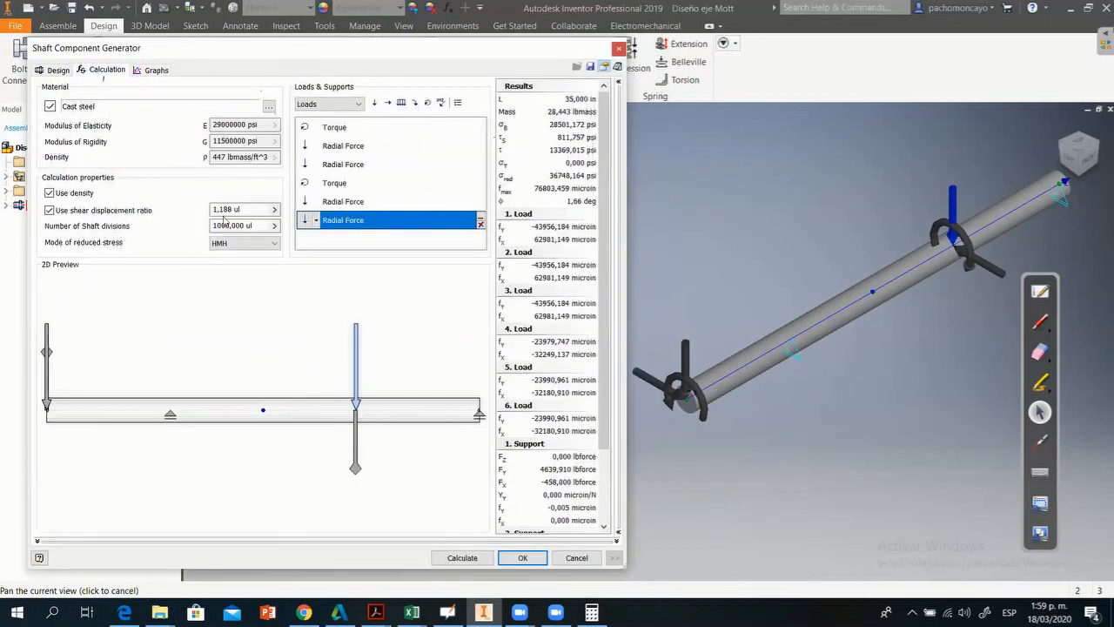
left_click(154, 70)
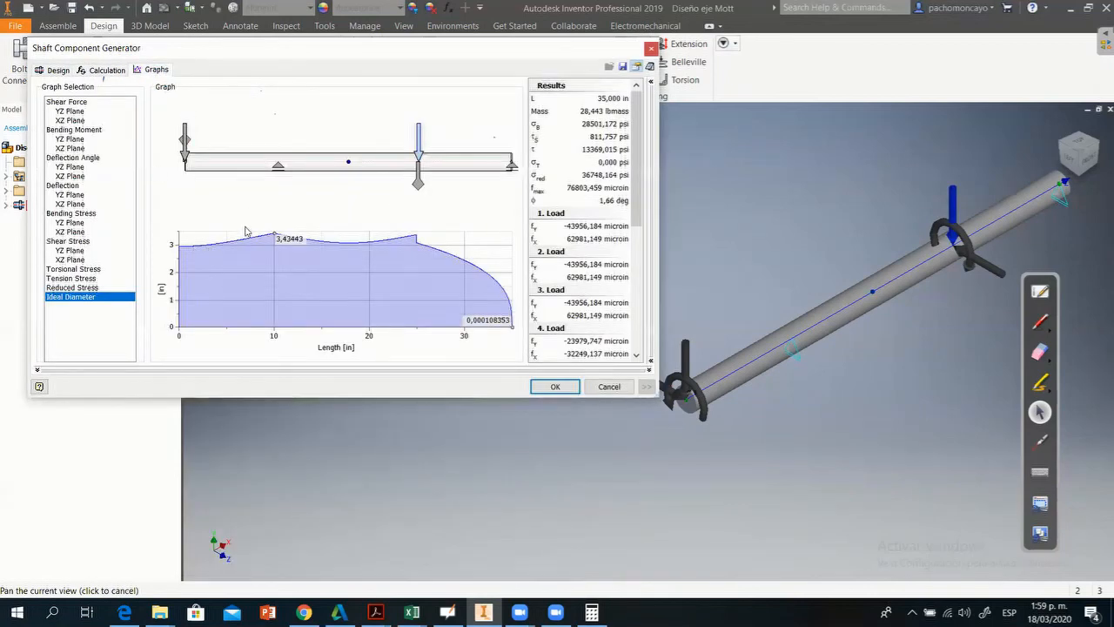